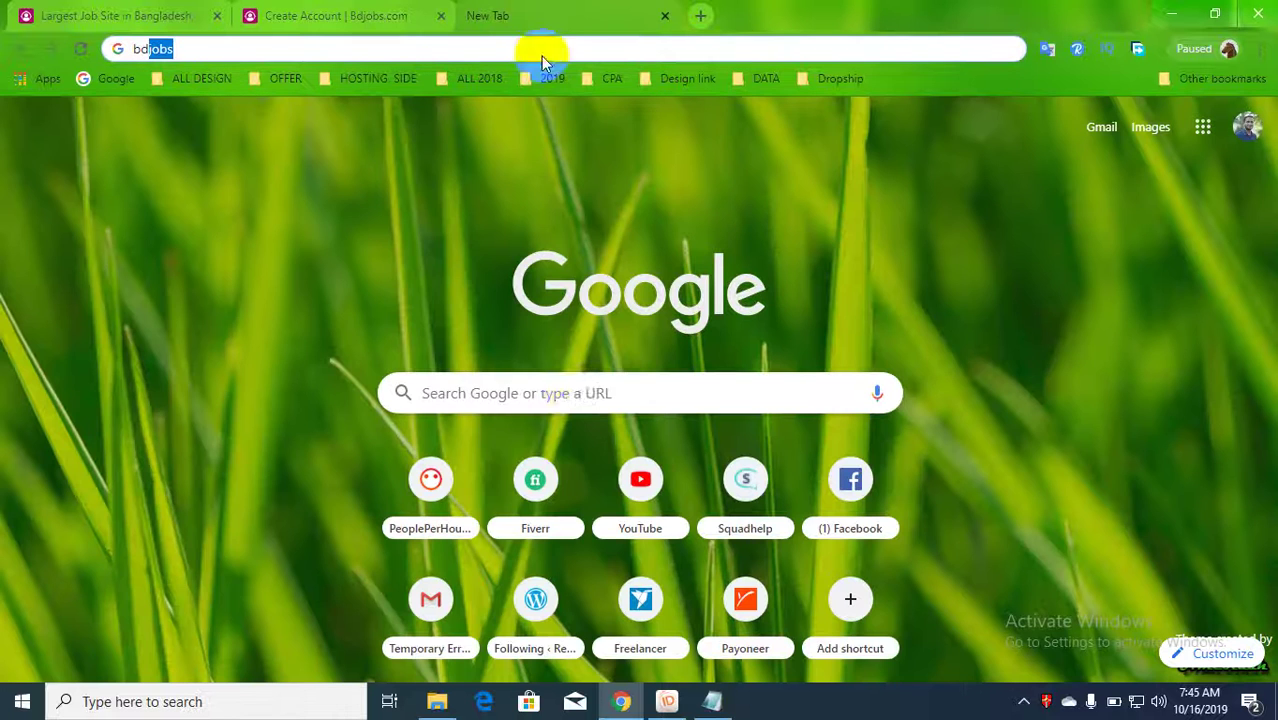
- Search Google for 'bdjob' from the new tab's search box
click(560, 390)
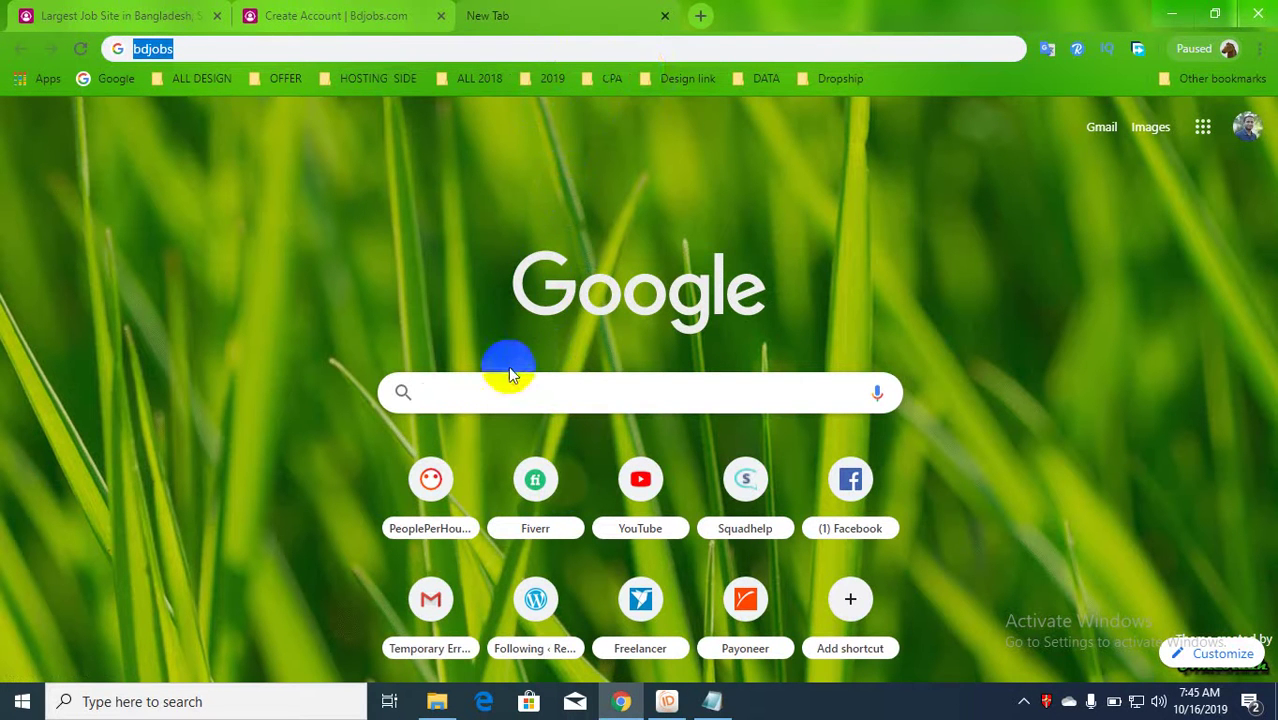
text(bdjo)
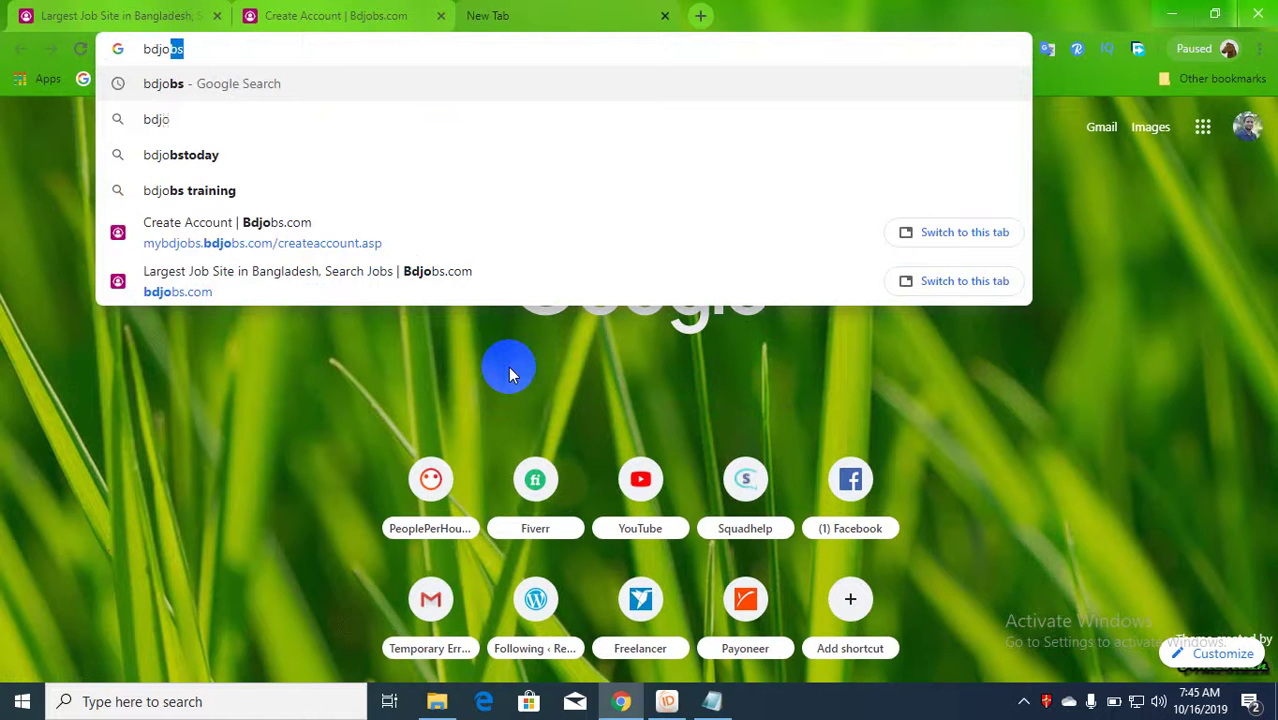
text(b)
key(Return)
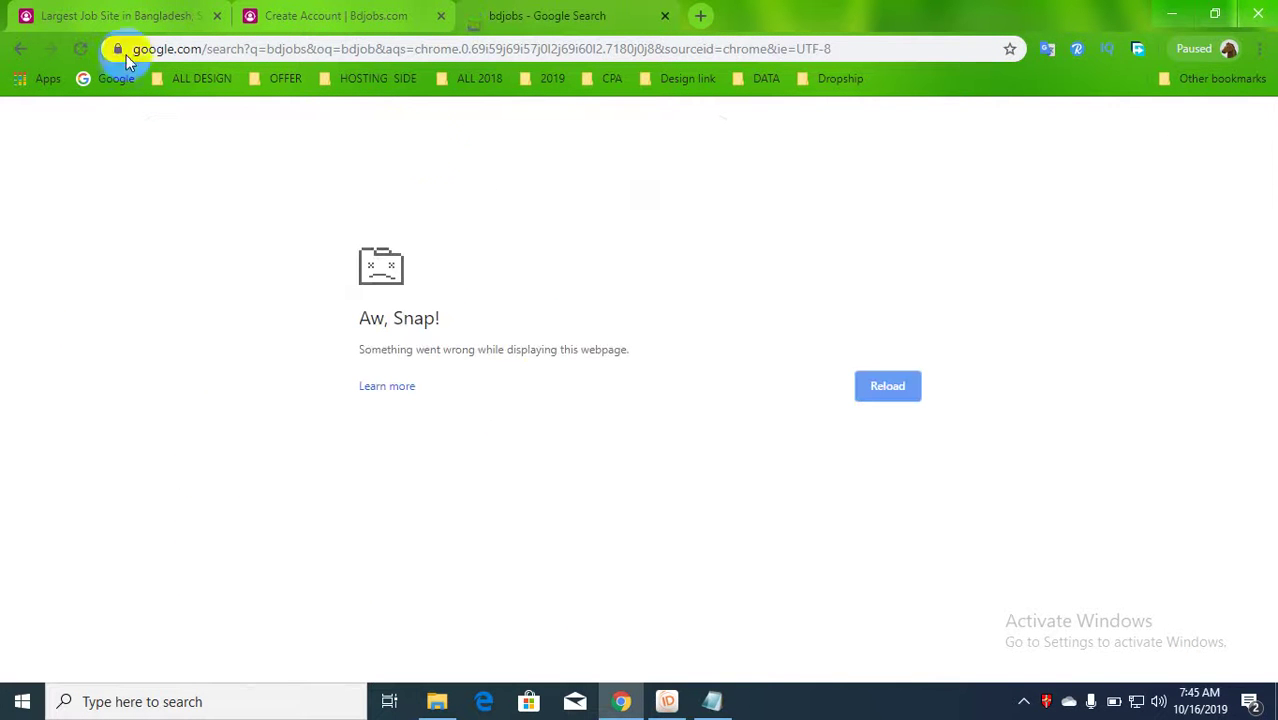
- Reload the results, open Bdjobs.com, close the ajkerdeal promotion, and go to account creation
click(70, 48)
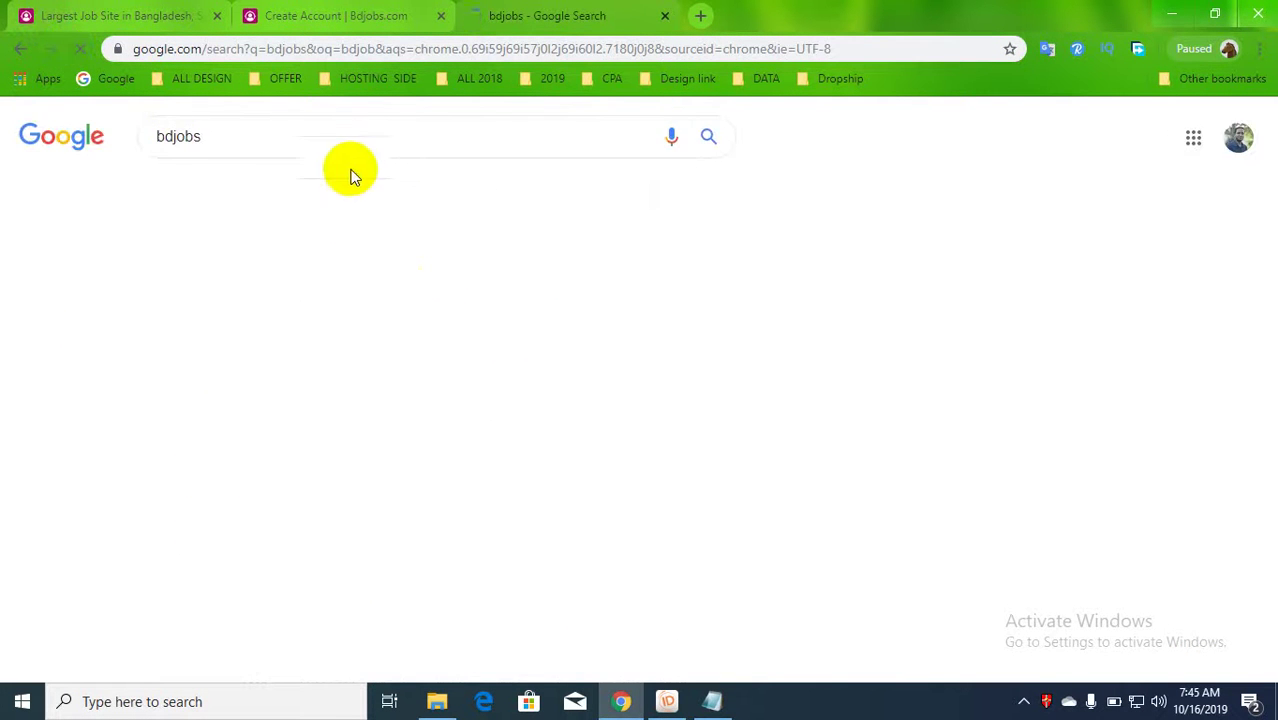
click(340, 272)
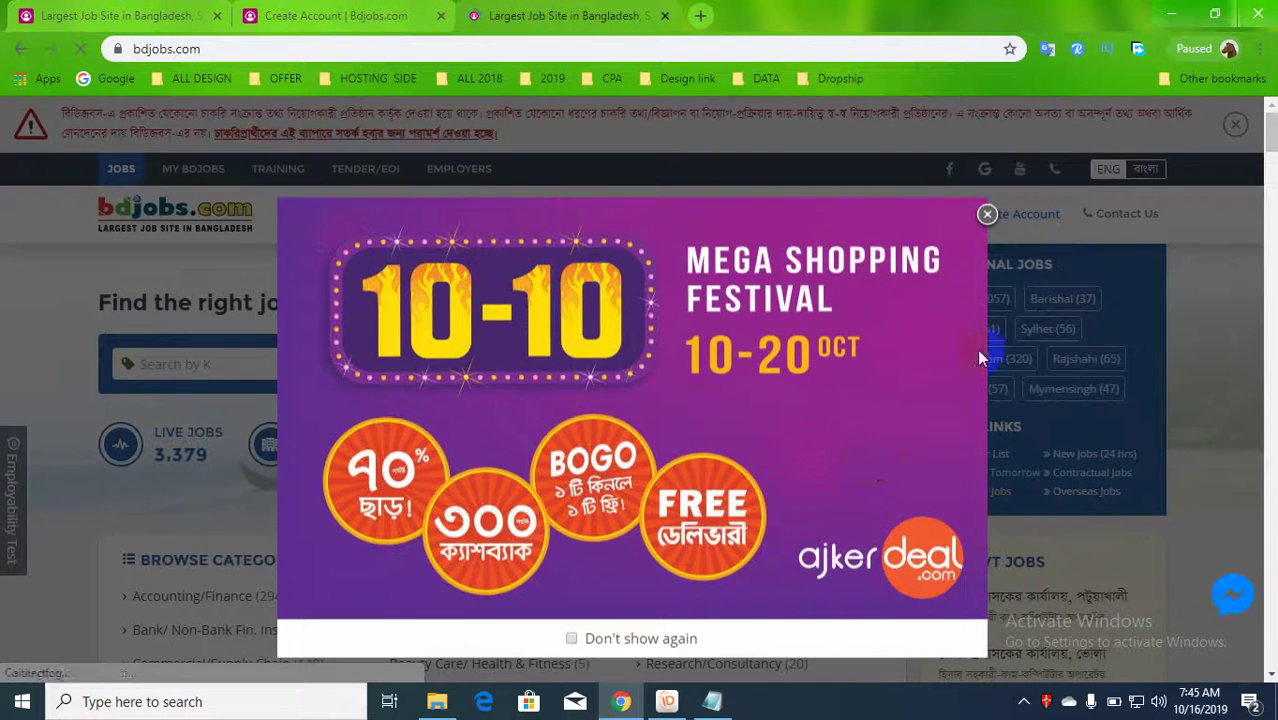
click(987, 216)
click(1016, 220)
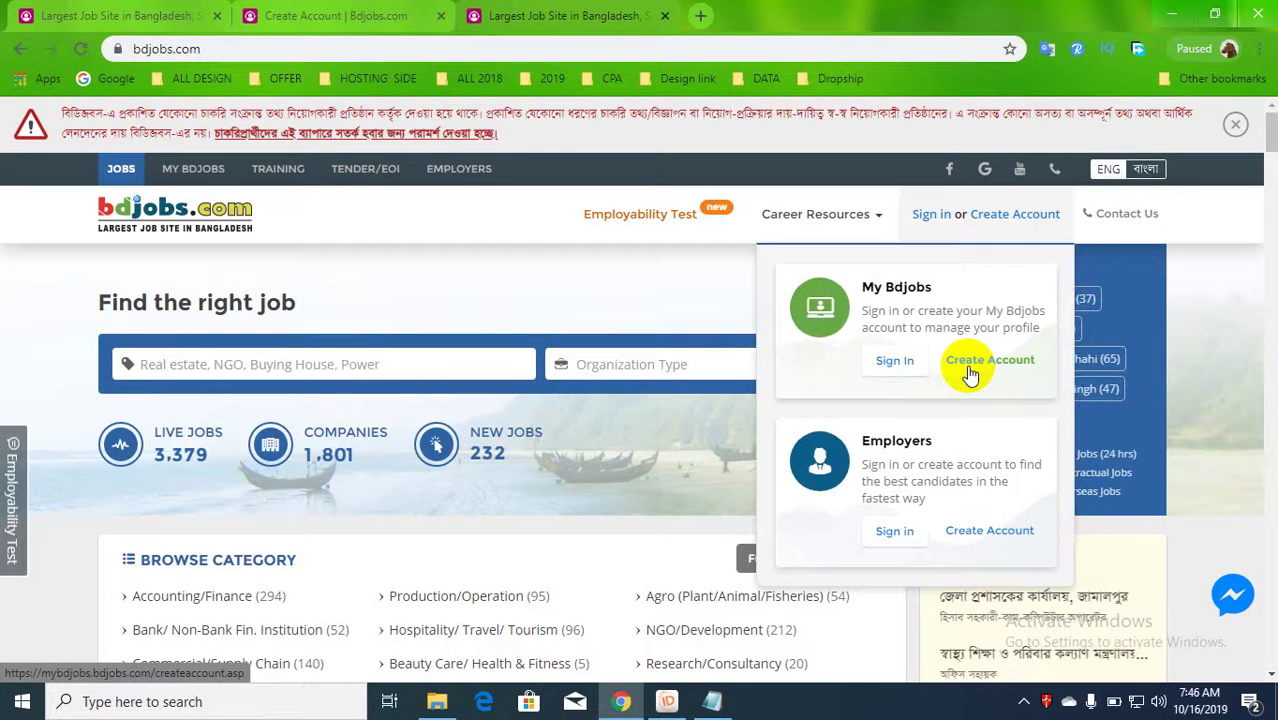
click(968, 370)
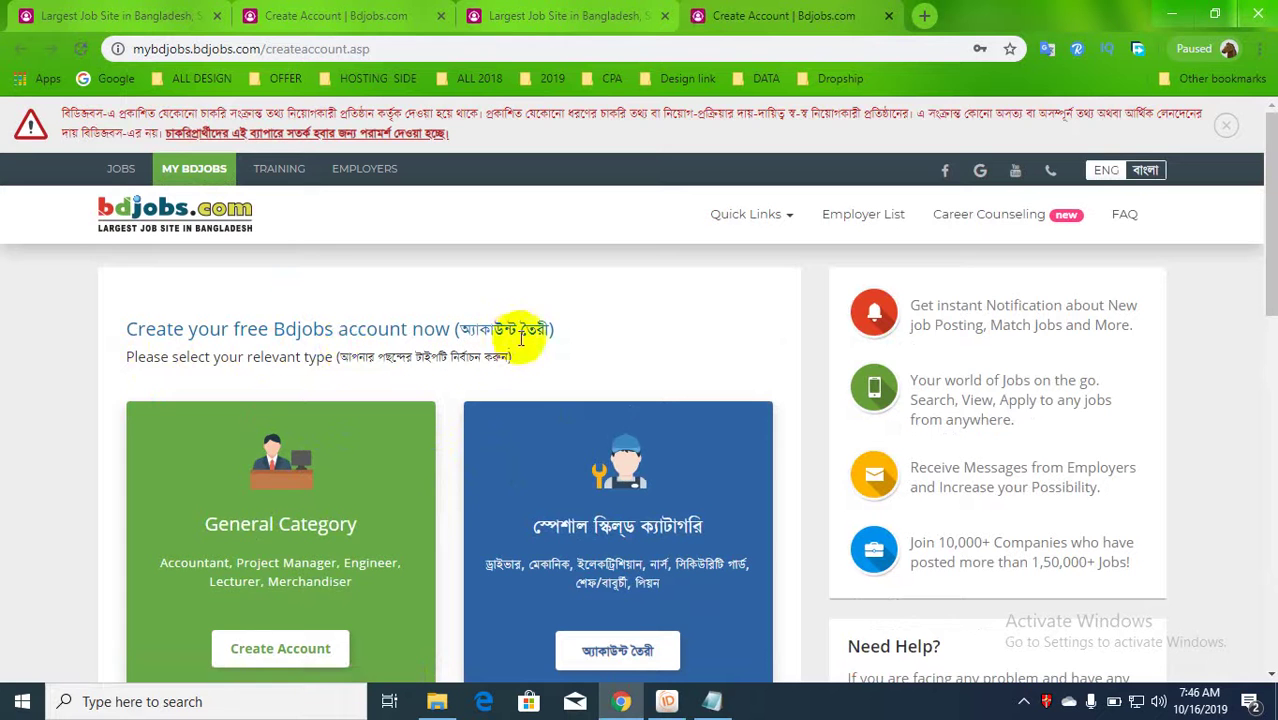
- Pick the General Category account type to reach its Create Account form
scroll(530, 334, down, 2)
click(271, 568)
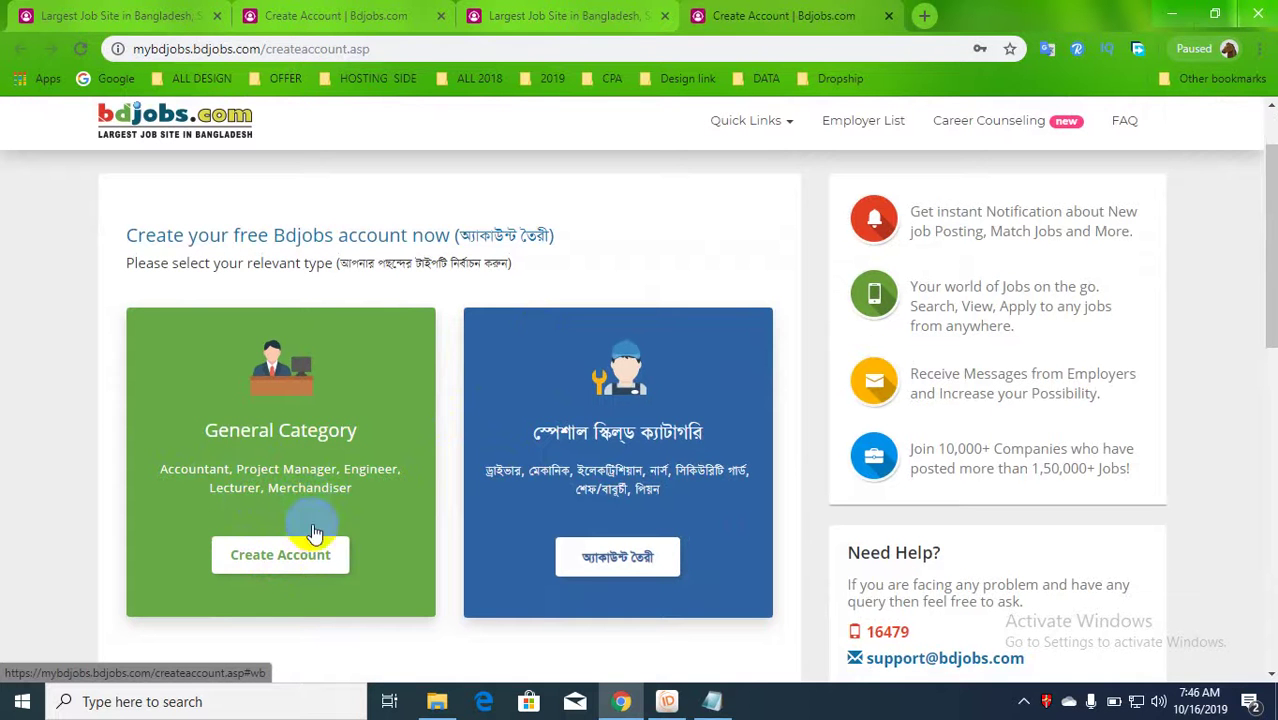
click(300, 556)
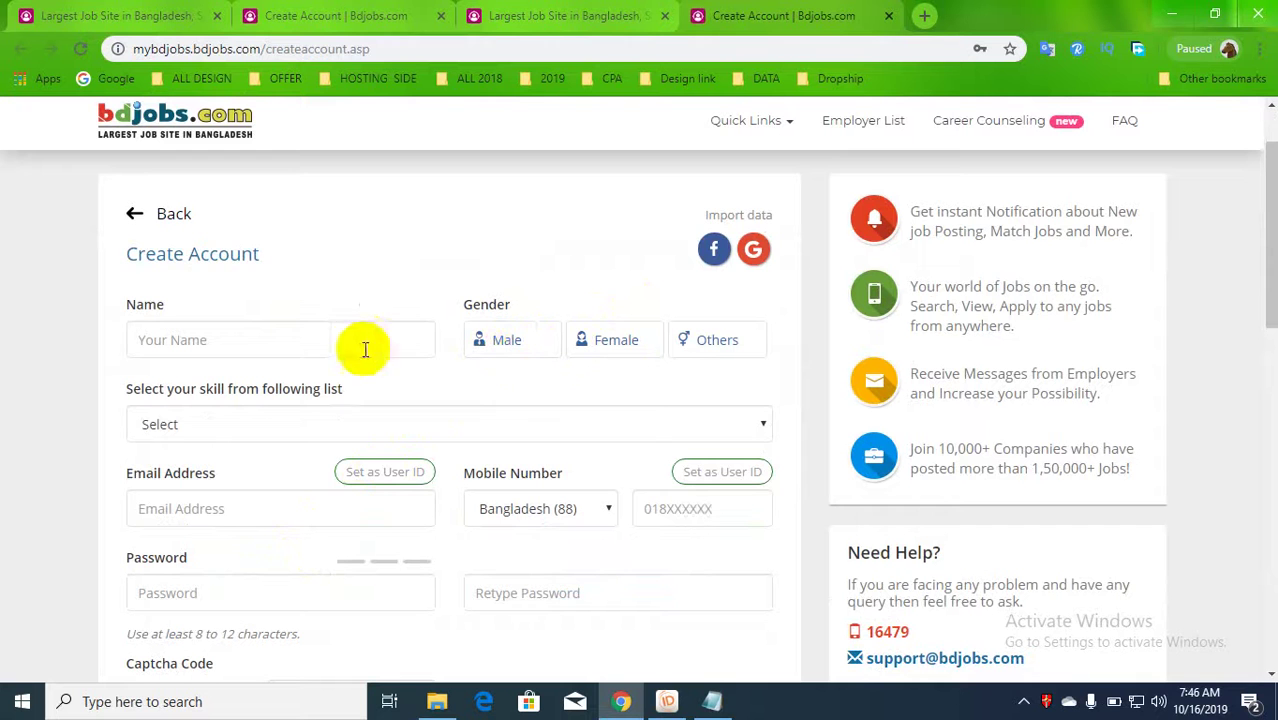
click(339, 347)
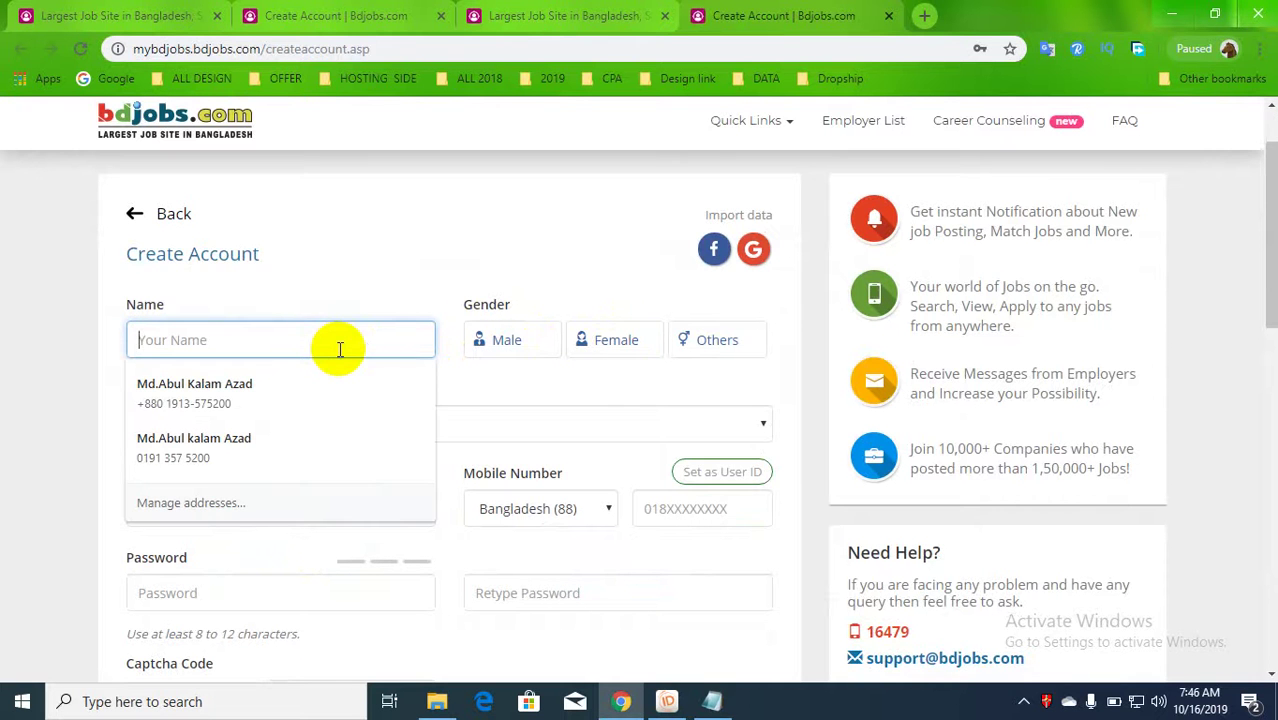
- Enter the job seeker's full name in the Name field and select Female gender
click(60, 306)
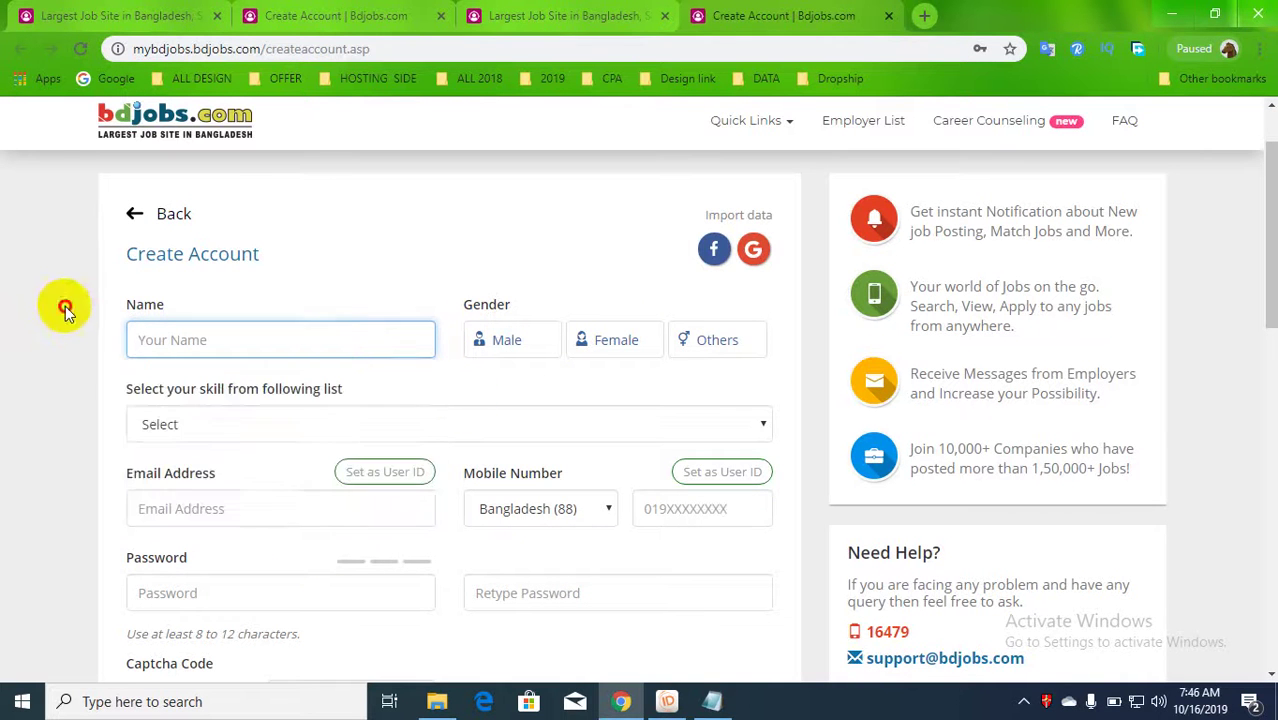
click(251, 349)
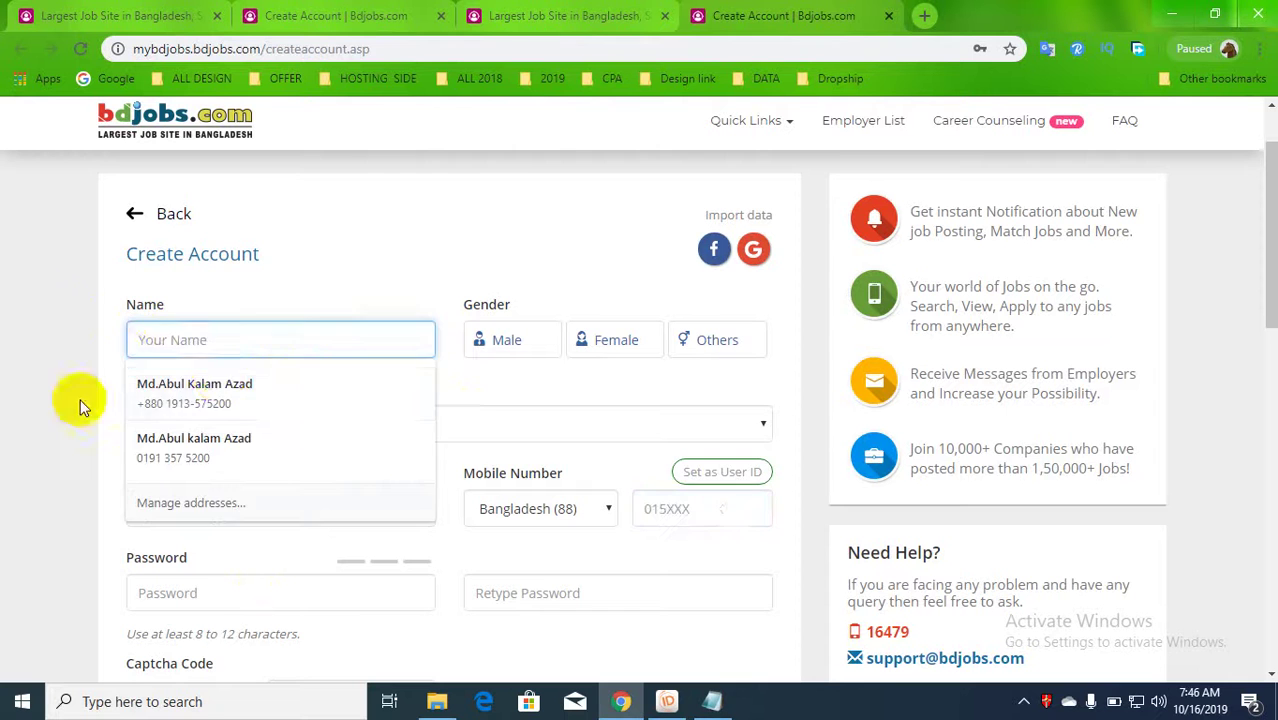
click(91, 362)
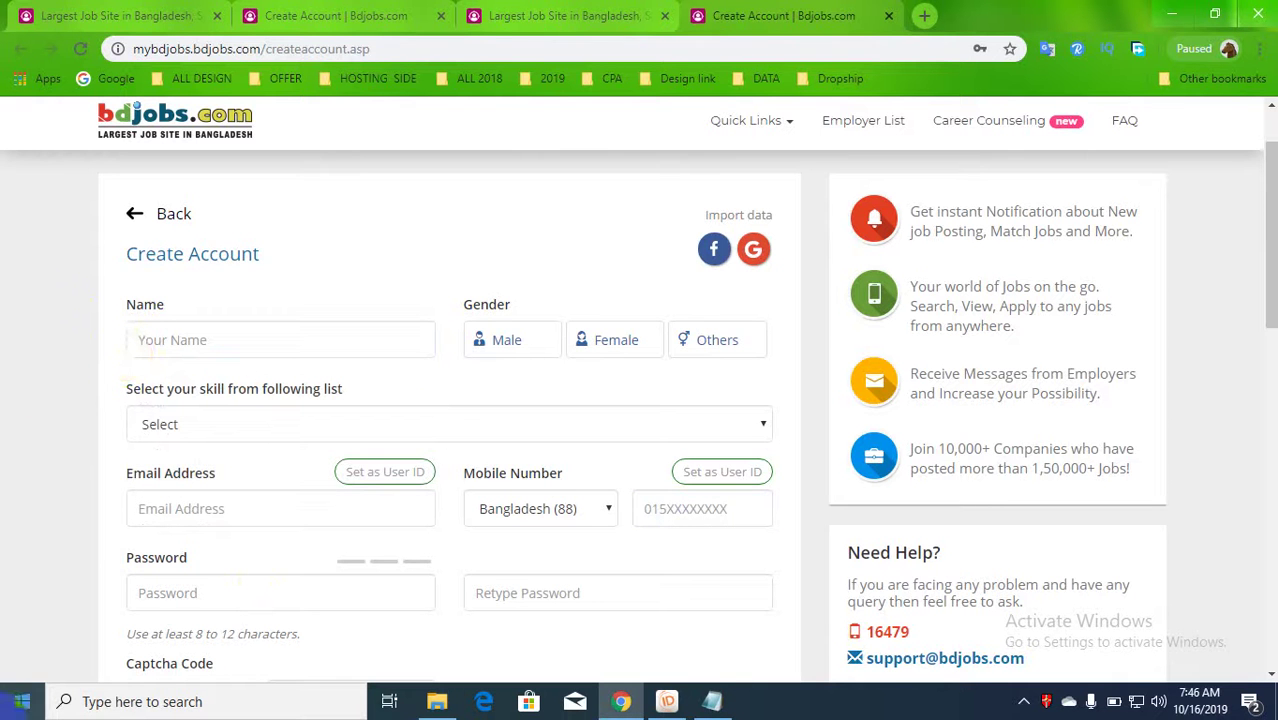
click(216, 334)
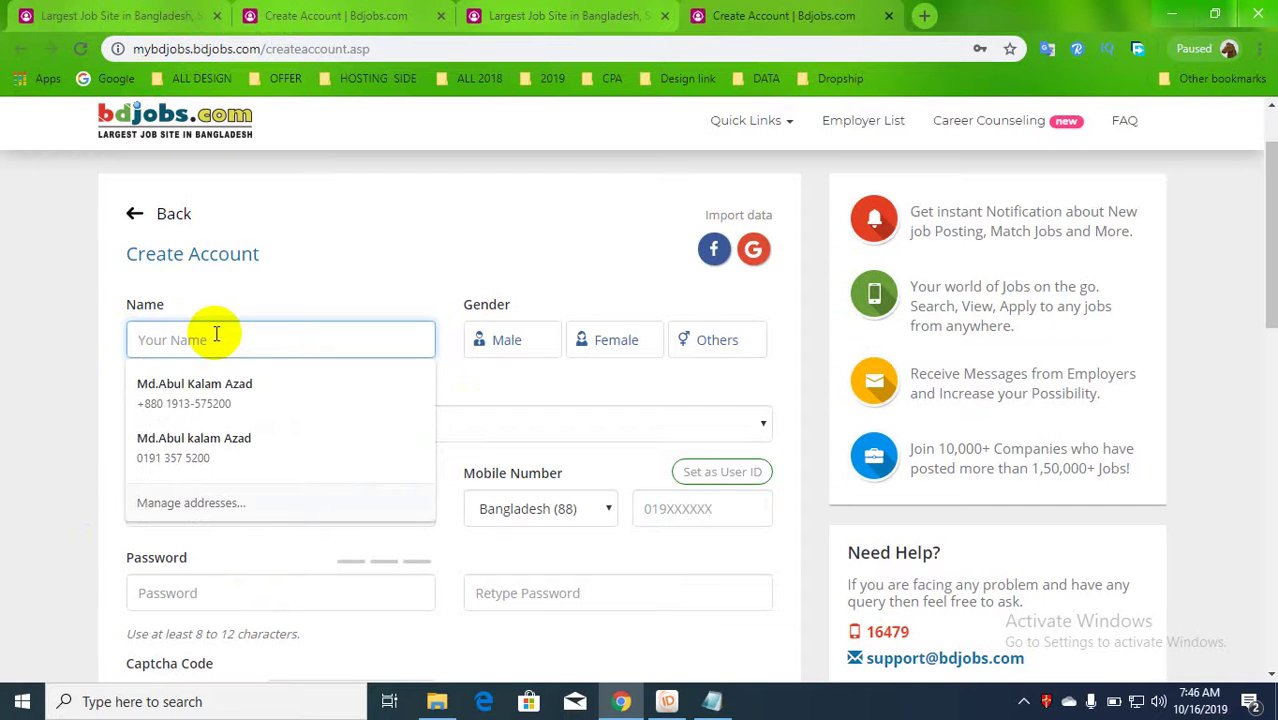
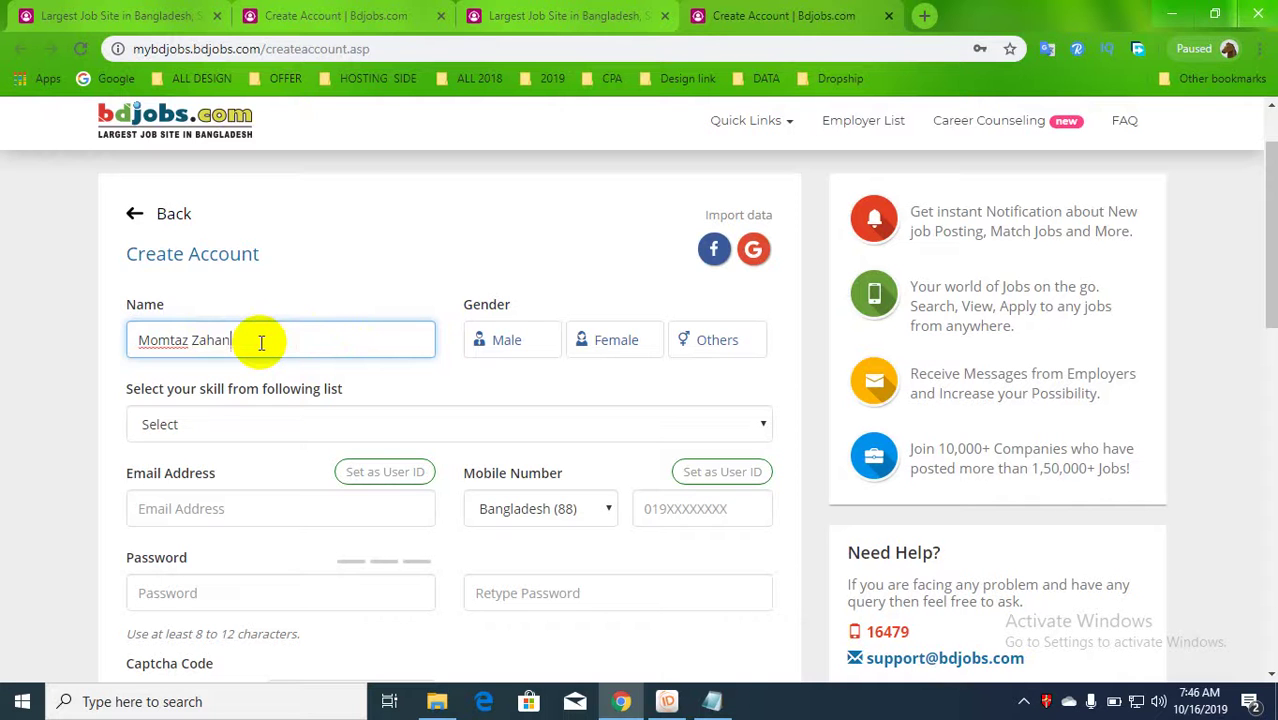
click(588, 339)
- Choose Education/Training from the 'Select your skill' category list
click(390, 420)
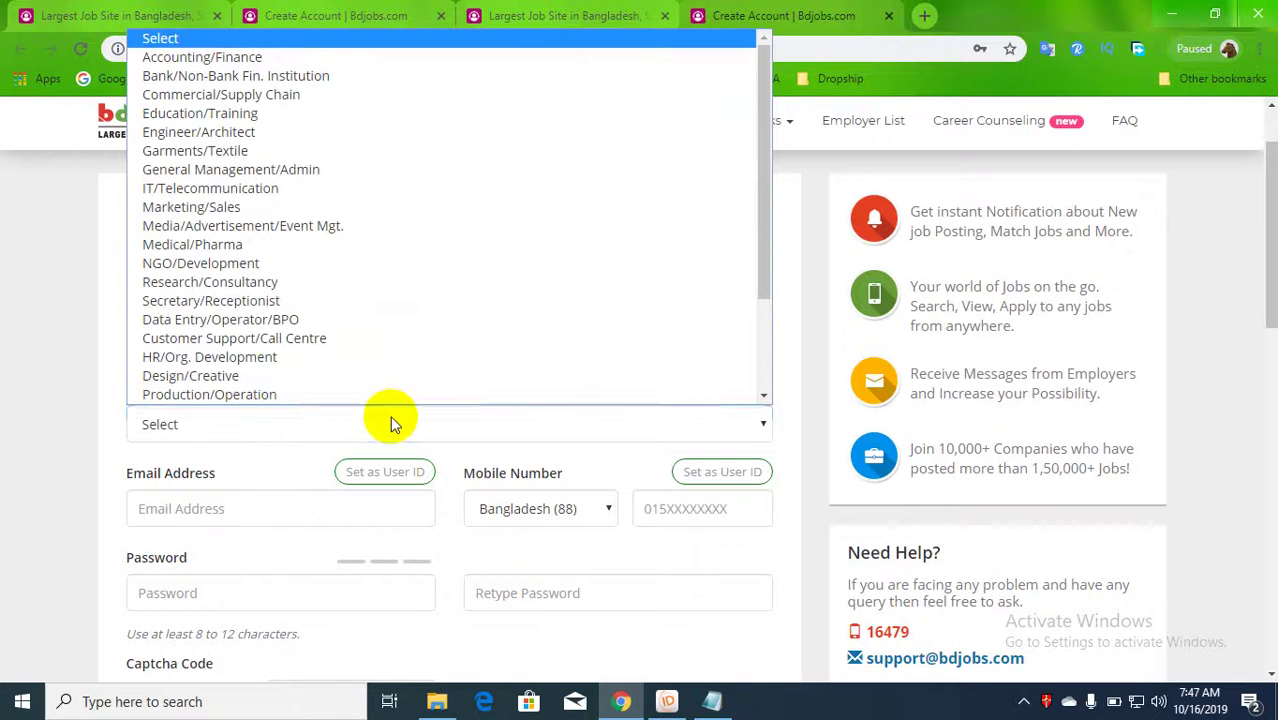
click(102, 339)
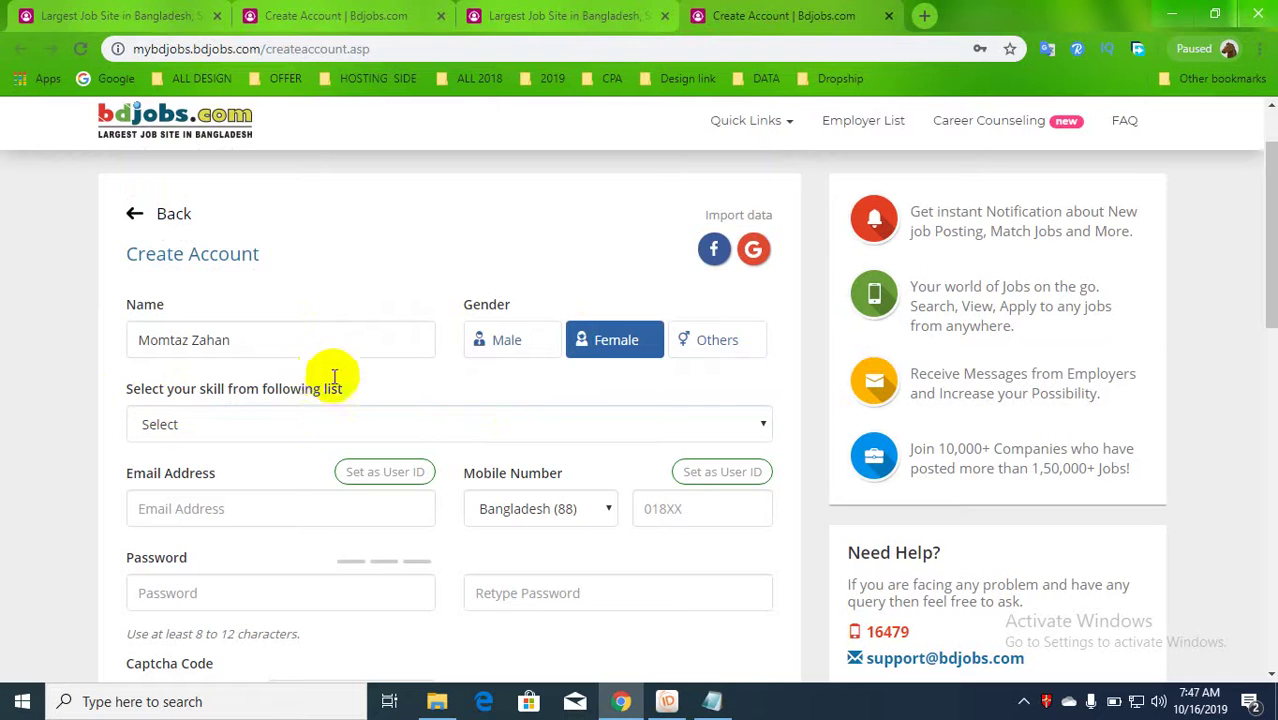
click(346, 410)
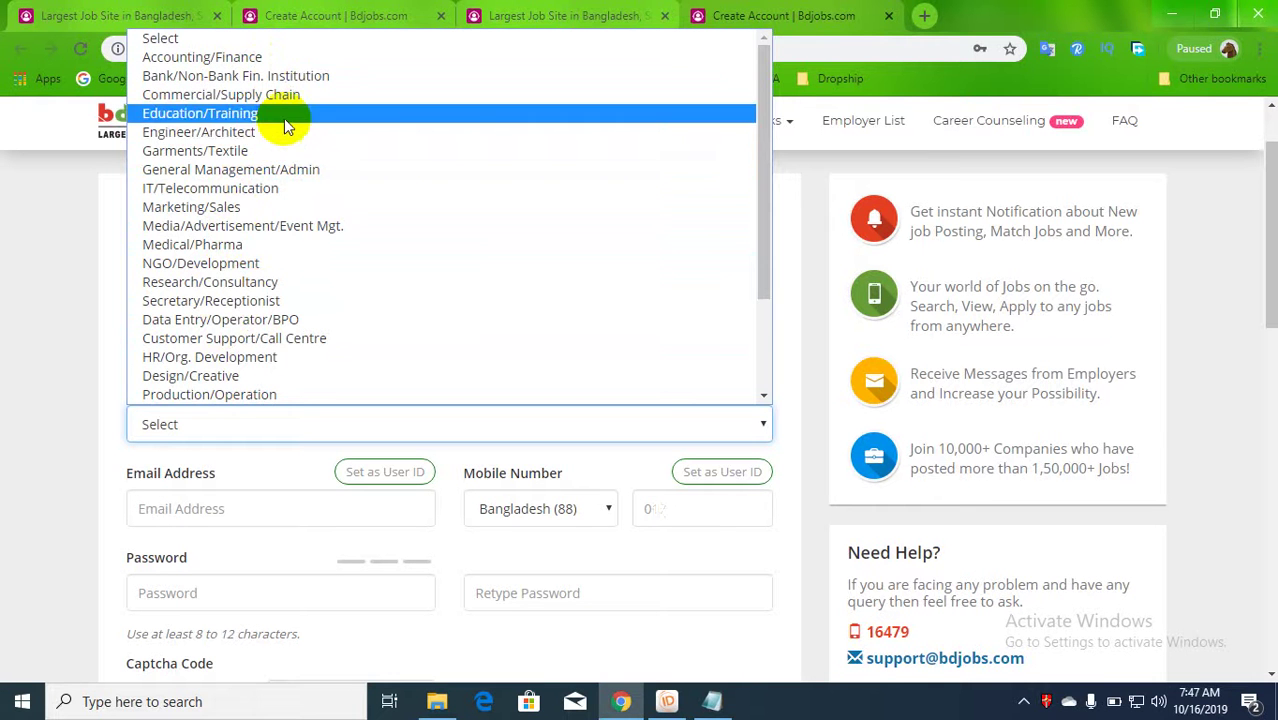
scroll(280, 298, down, 3)
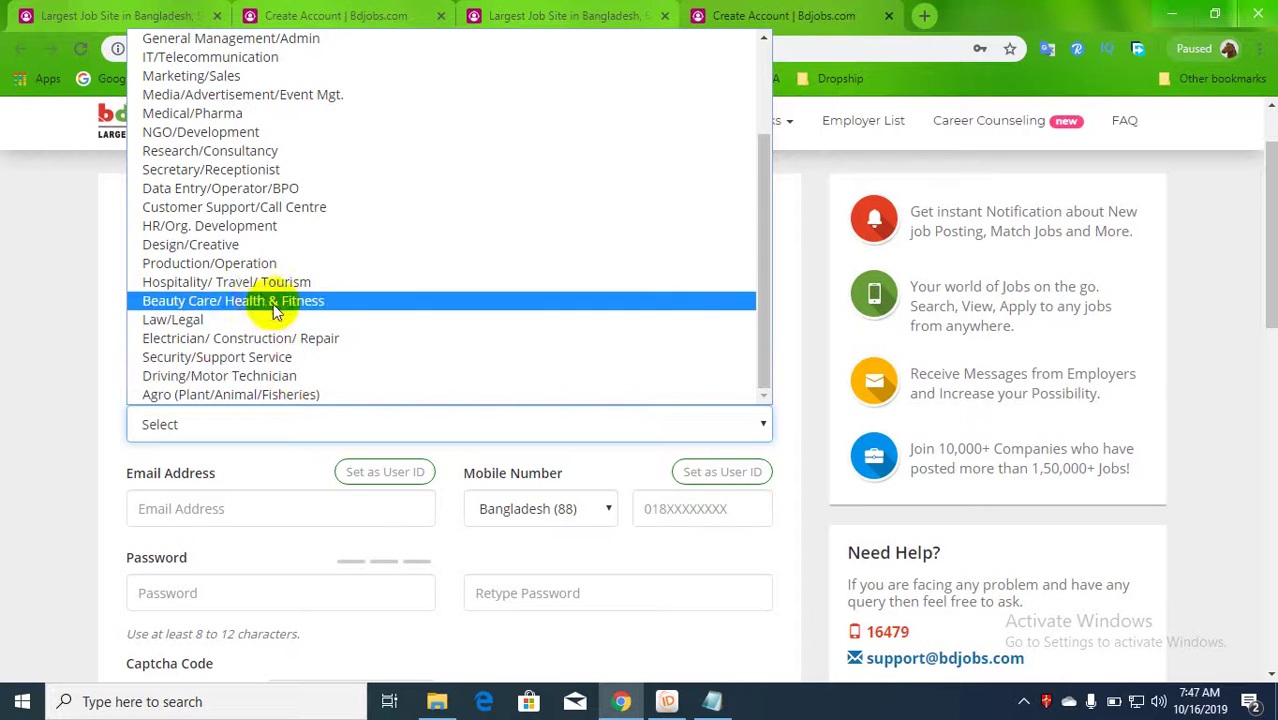
scroll(225, 280, up, 3)
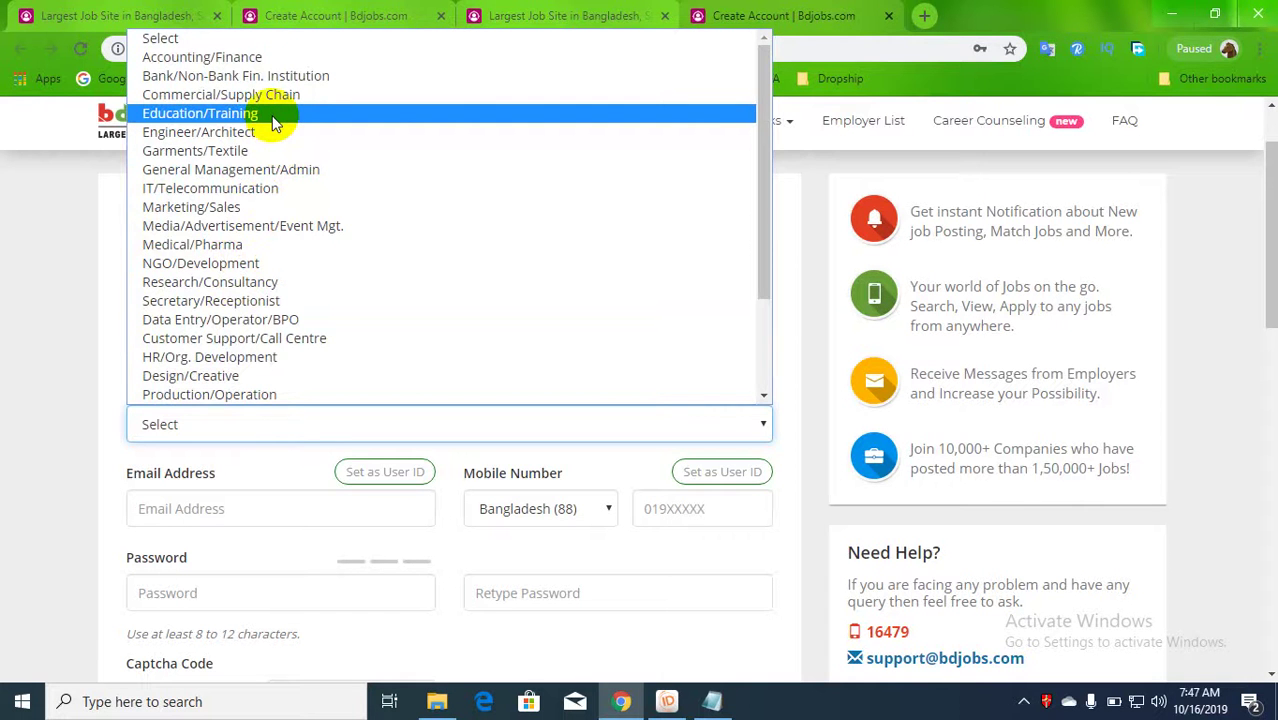
click(276, 116)
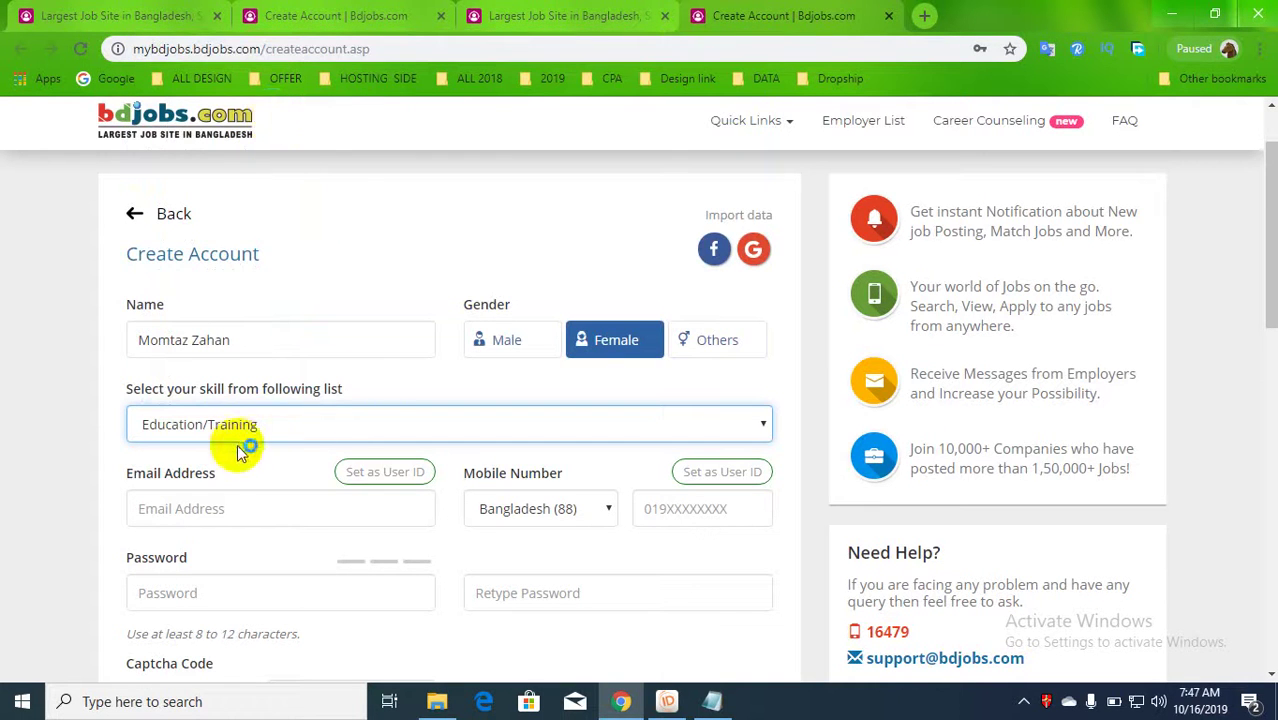
scroll(250, 421, down, 2)
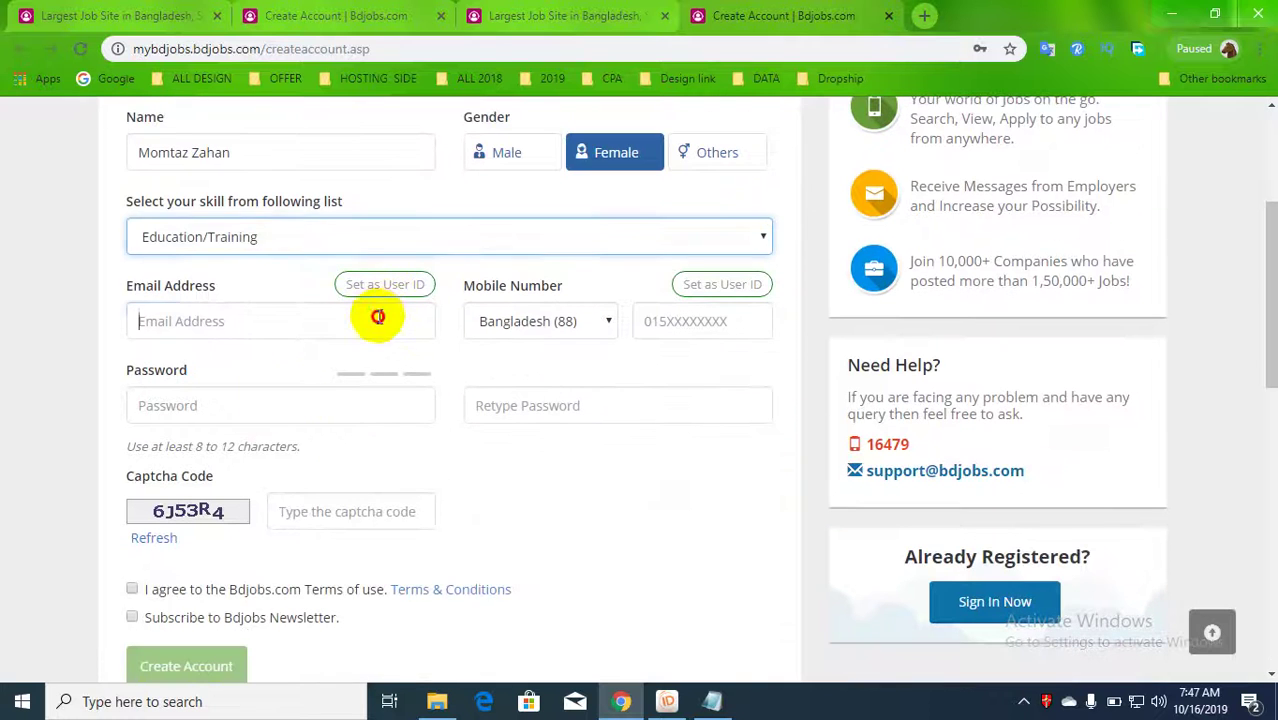
click(378, 317)
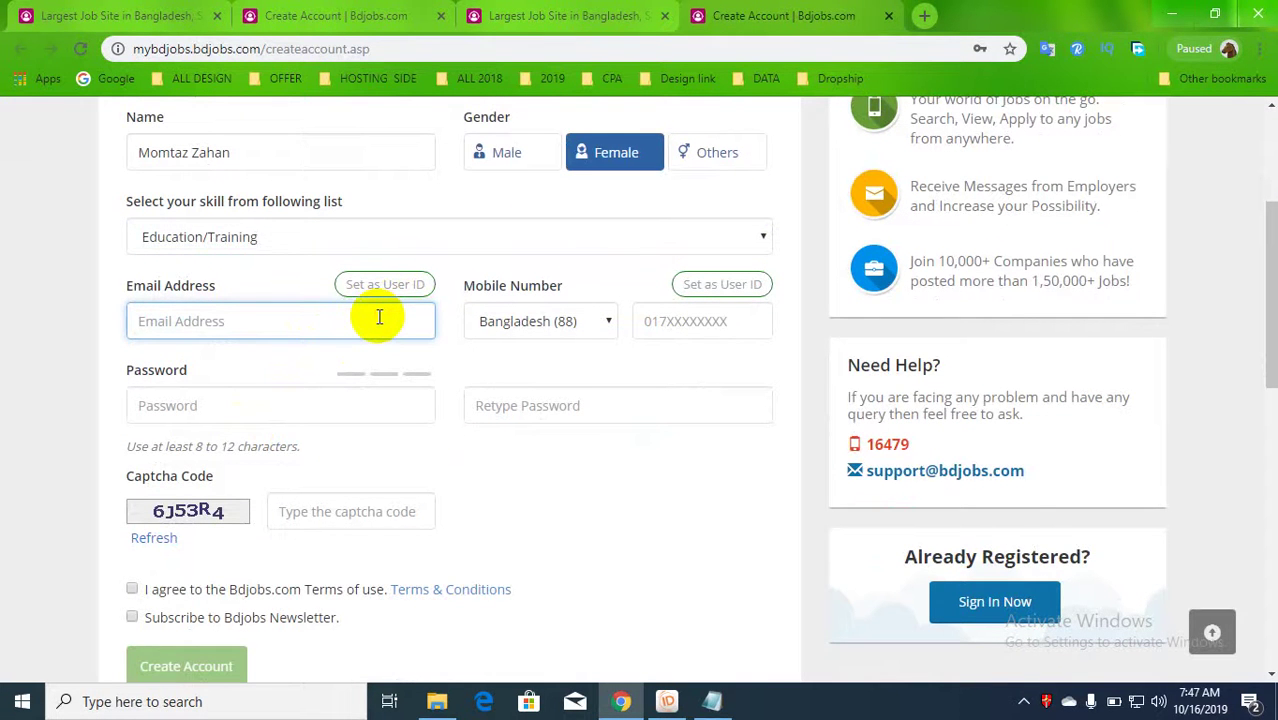
- Search 'gmail account' in a new tab and sign out of the current Google account
click(935, 22)
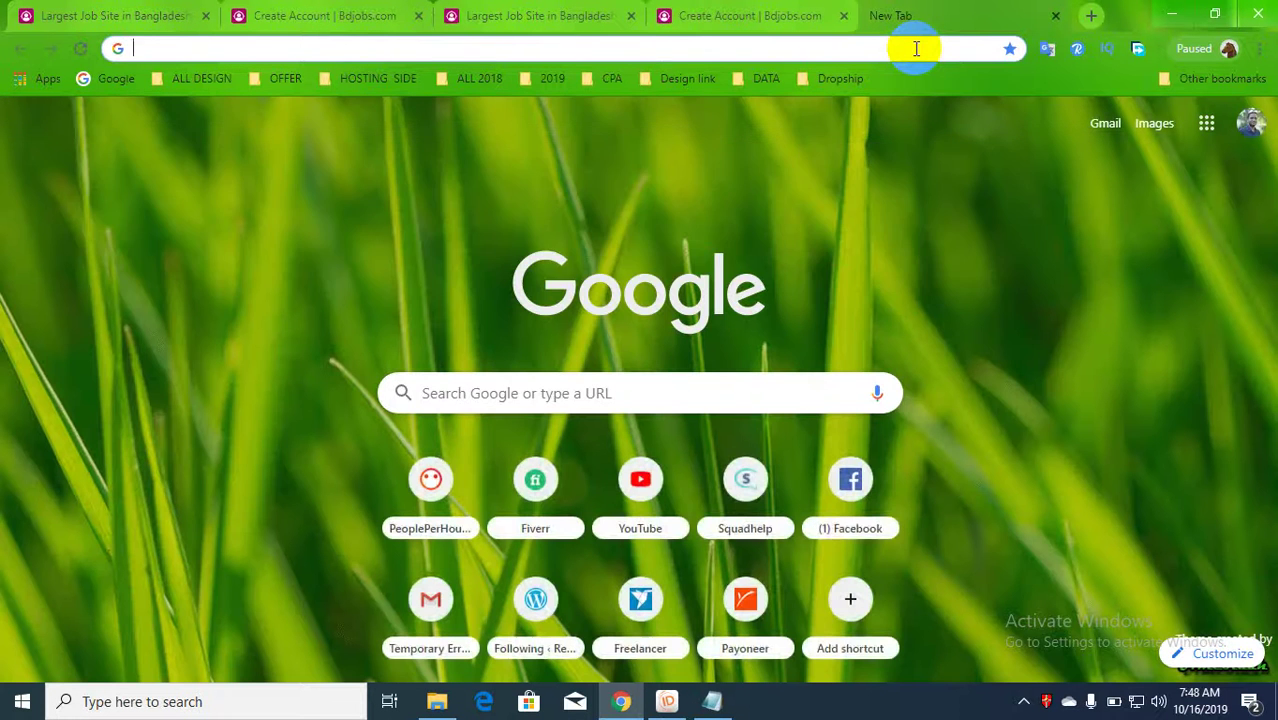
text(gm)
key(Return)
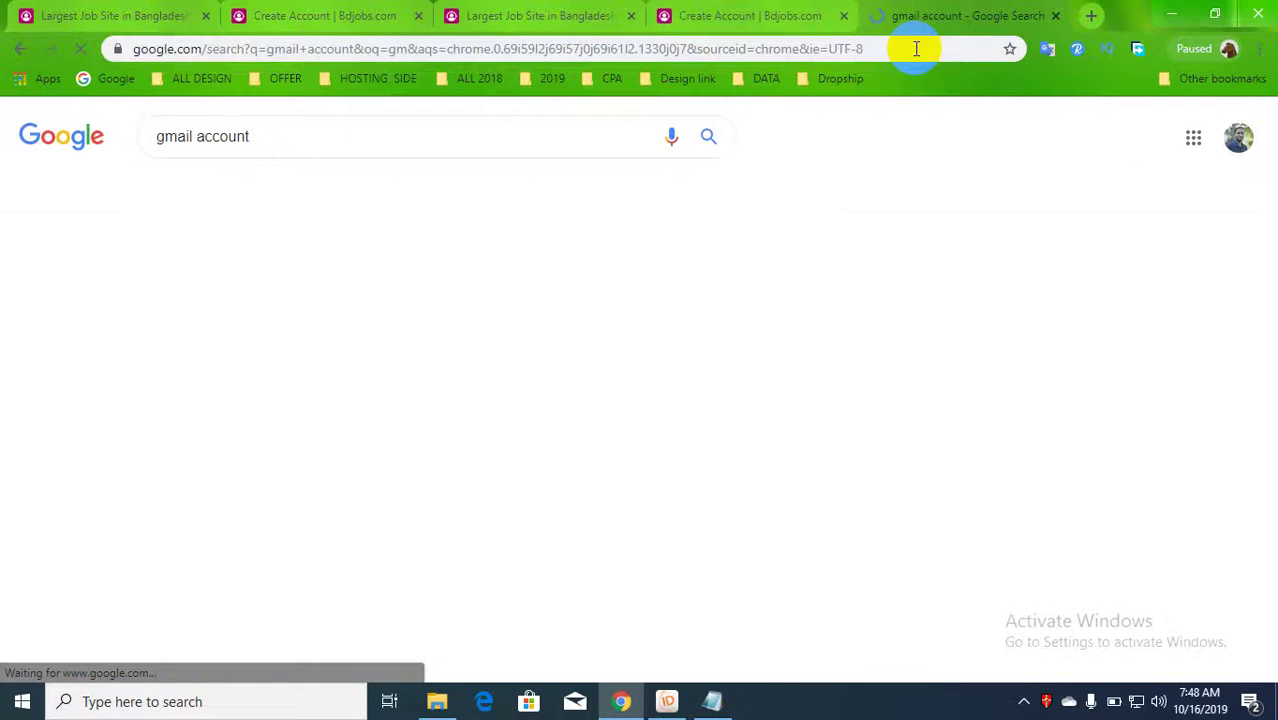
click(1222, 138)
click(1196, 527)
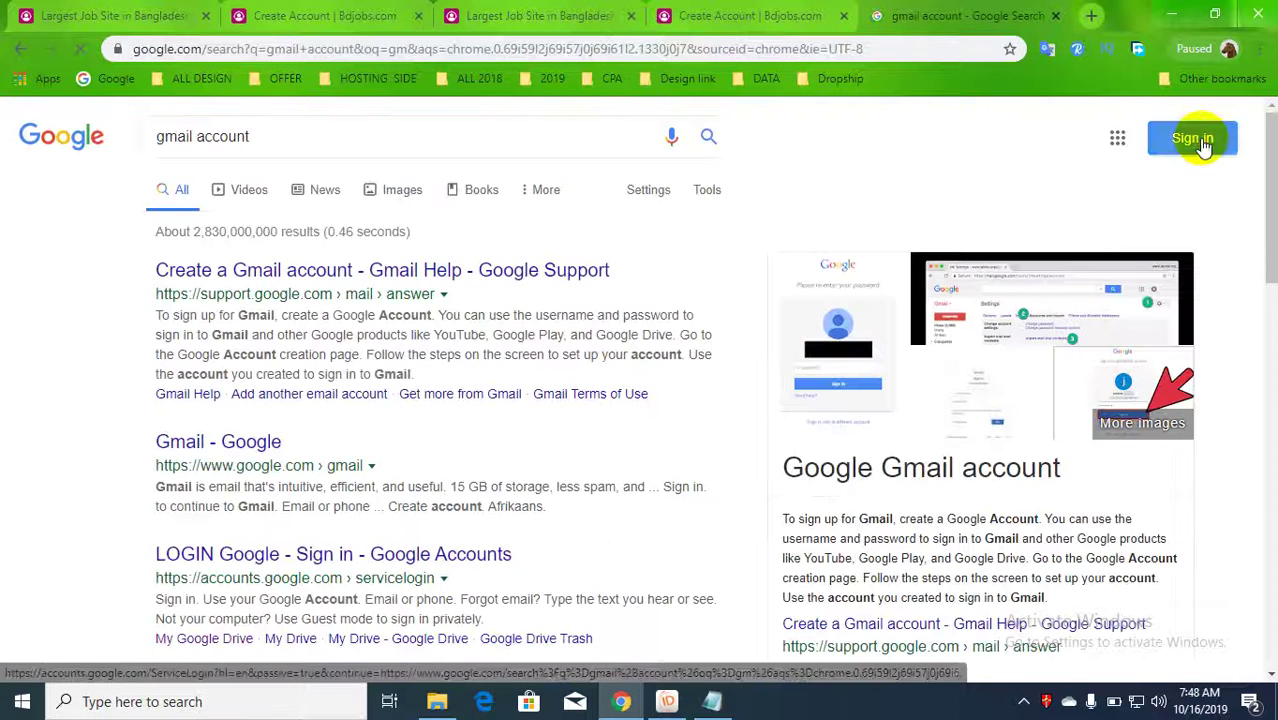
- Sign in with another saved Google account and its password
click(1203, 140)
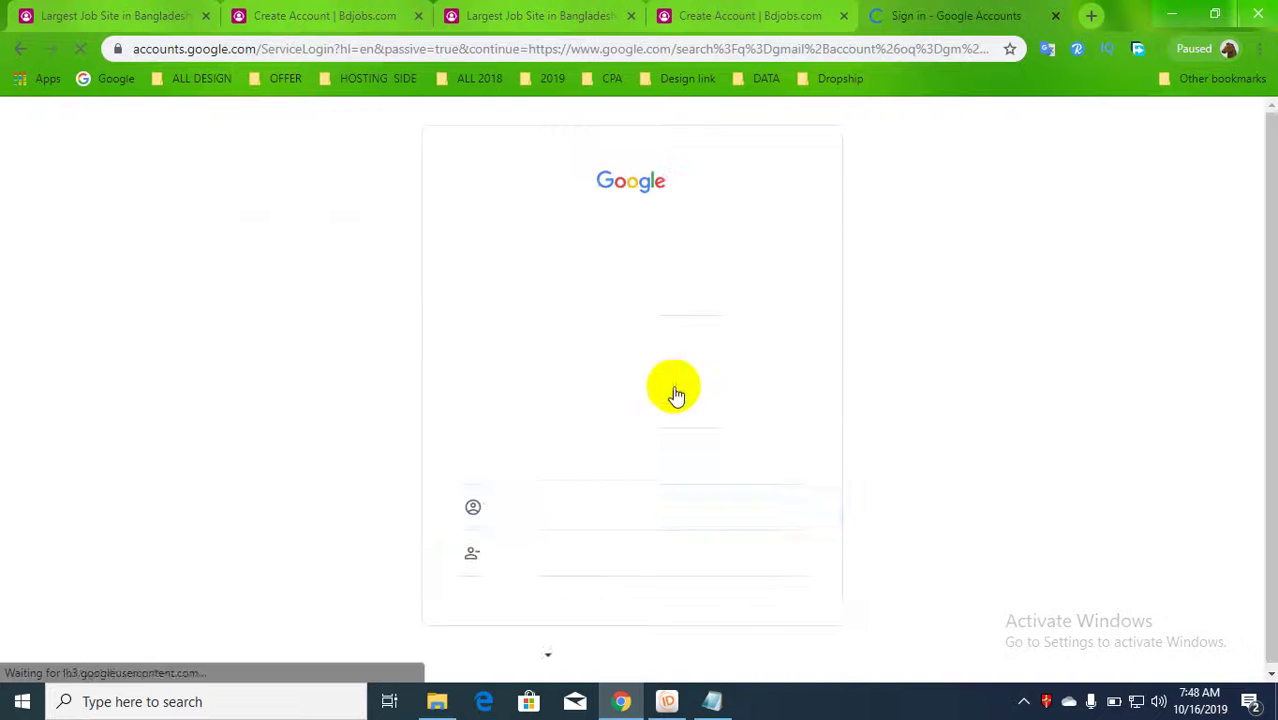
click(575, 528)
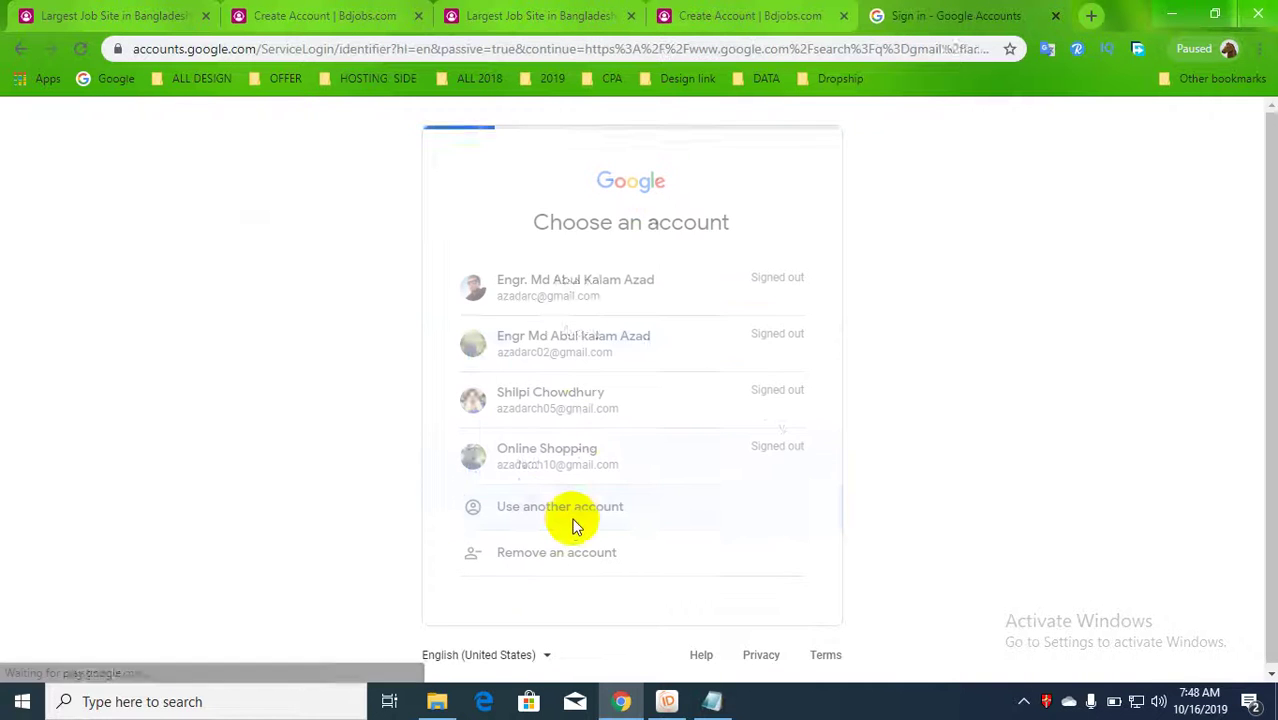
drag(670, 349, 465, 352)
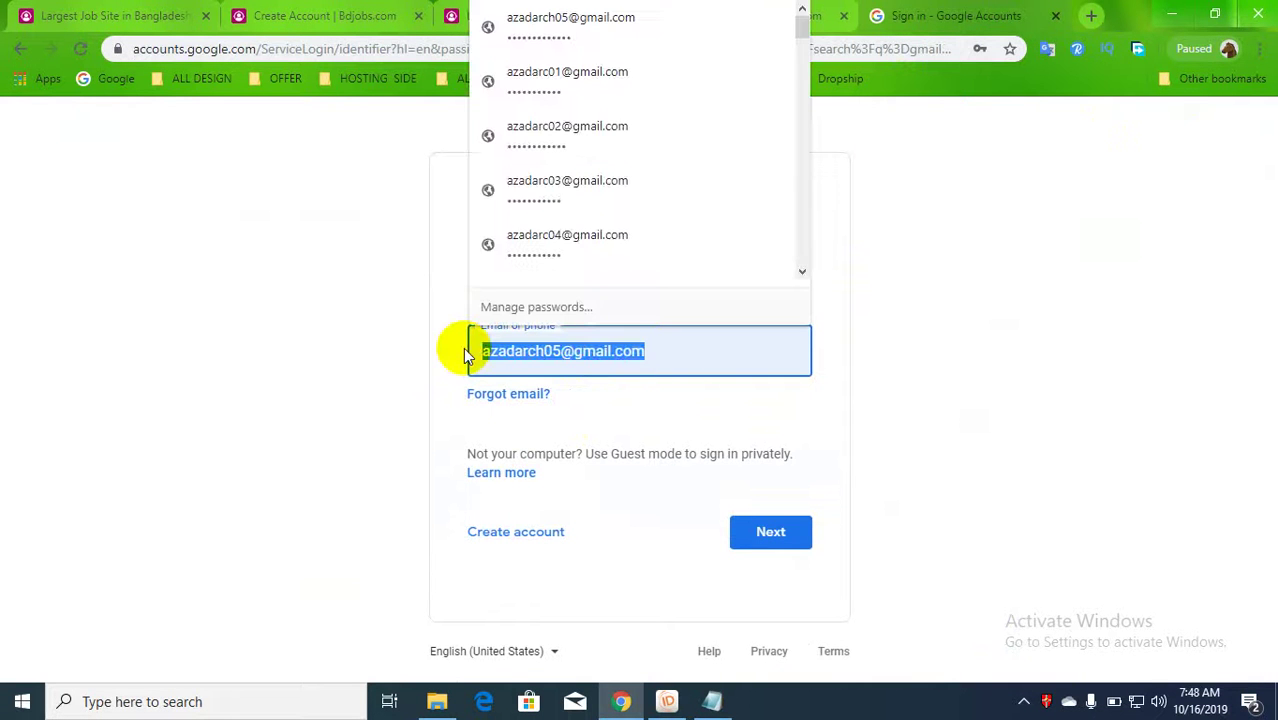
text(i)
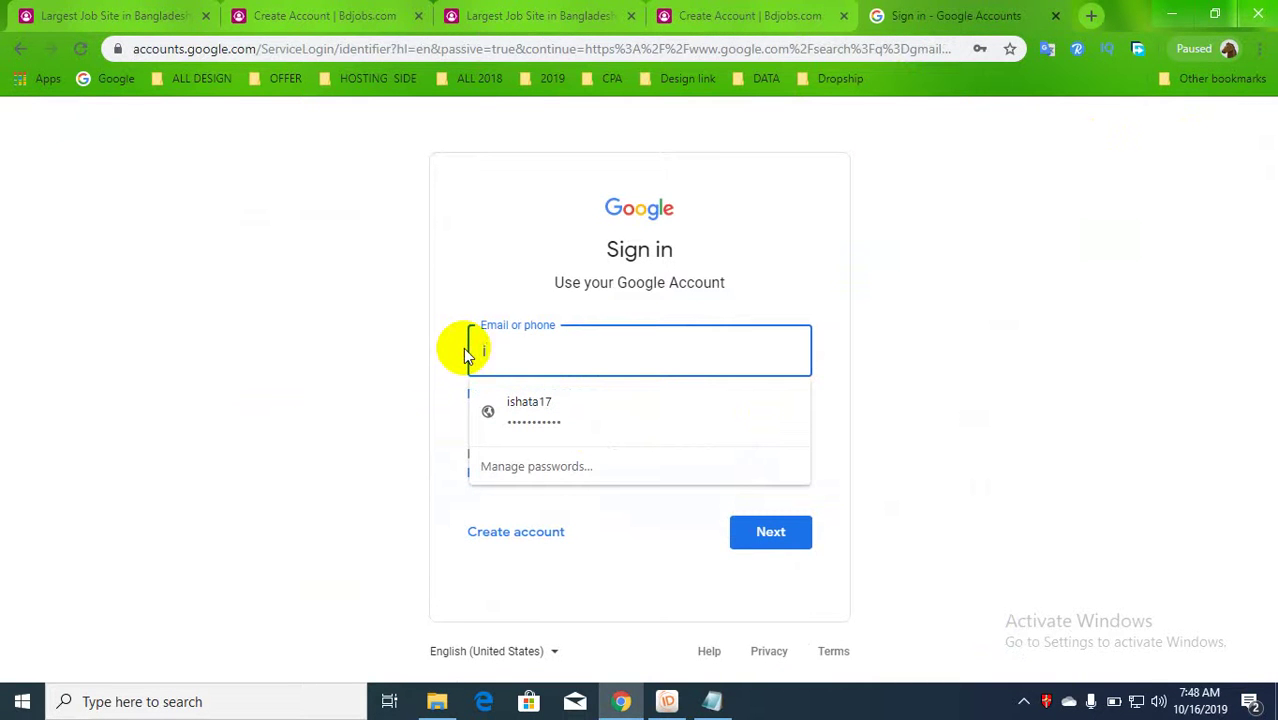
click(520, 398)
click(768, 535)
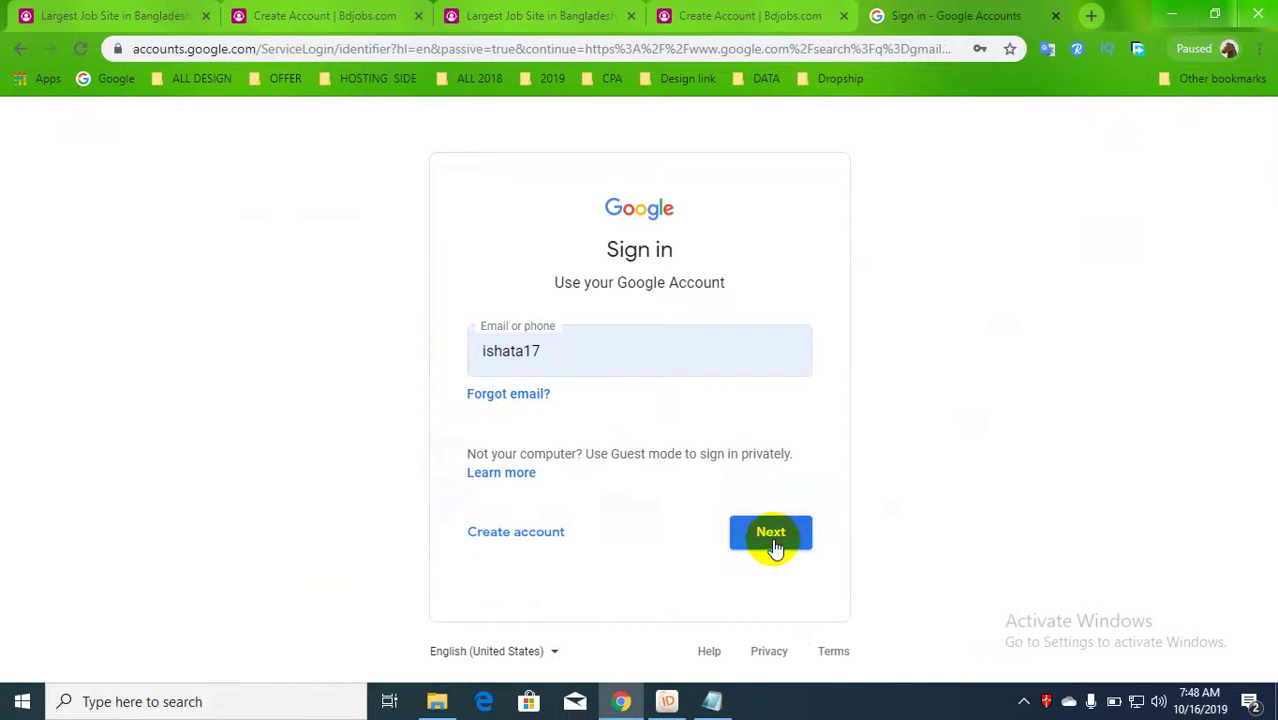
click(789, 445)
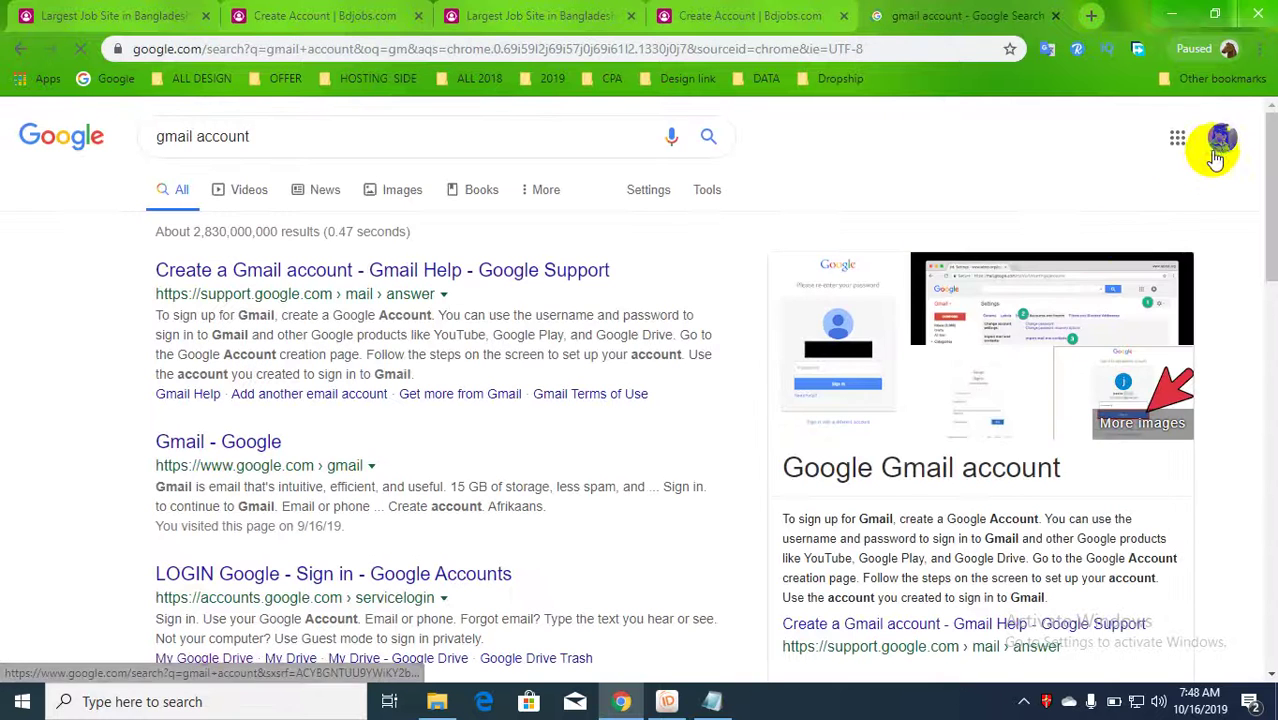
- Copy the account details and remove the text wrongly pasted into the Bdjobs e-mail field
click(1222, 137)
drag(1116, 197, 1228, 213)
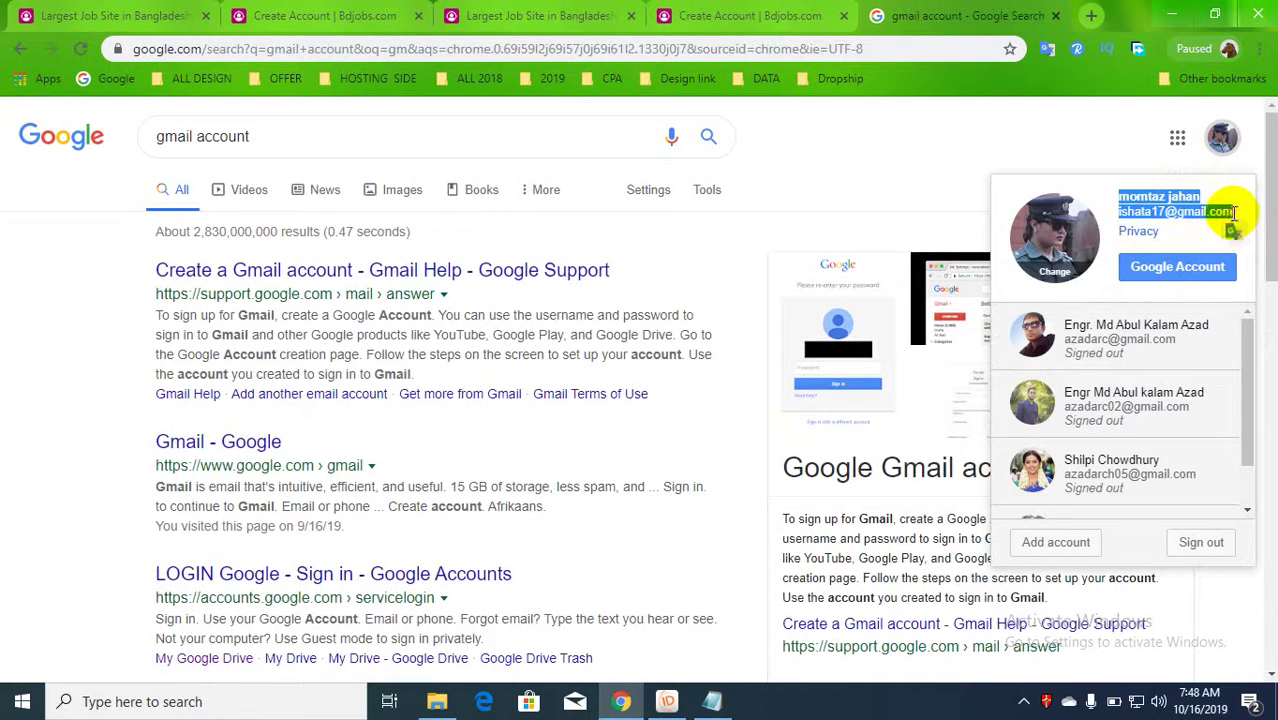
key(Escape)
click(760, 15)
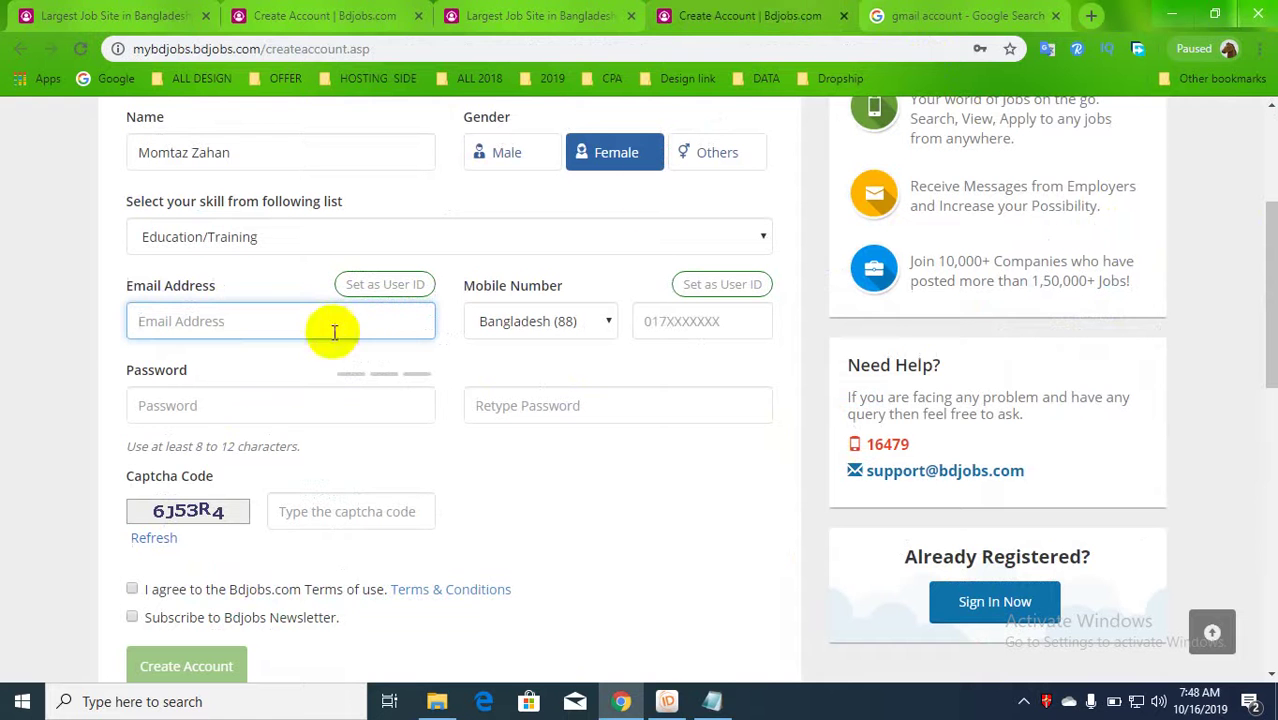
text(SubscribeMyChannel)
drag(285, 322, 137, 320)
key(BackSpace)
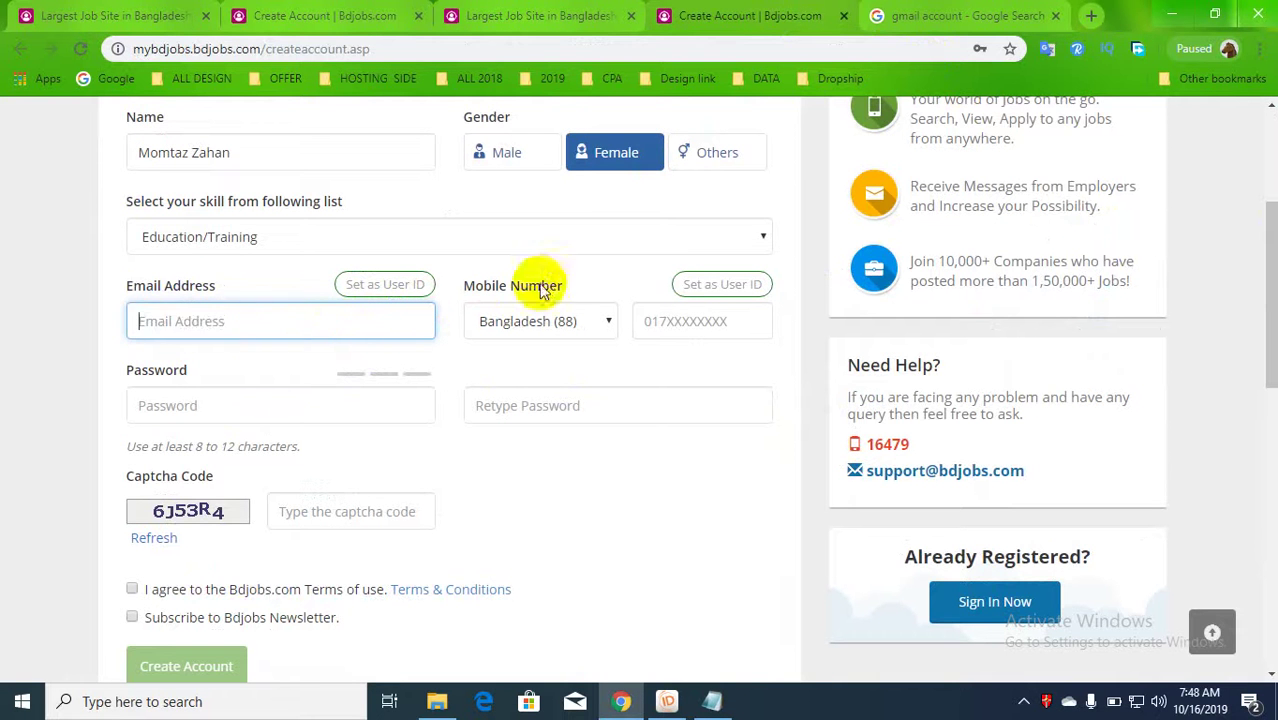
- Reselect the signed-in account's name and e-mail and copy them via the context menu
click(945, 15)
click(1222, 137)
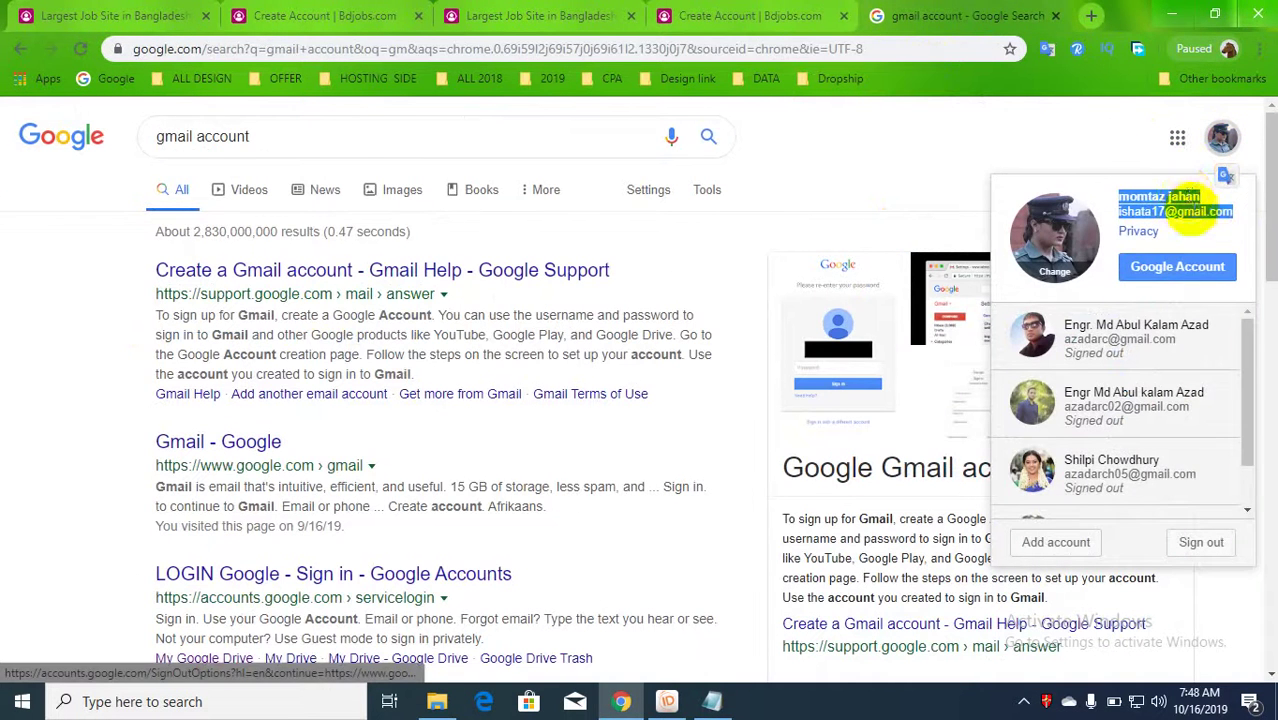
click(1232, 229)
mouse_move(1235, 228)
mouse_down()
mouse_move(1098, 204)
mouse_move(1241, 218)
mouse_up()
click(1124, 212)
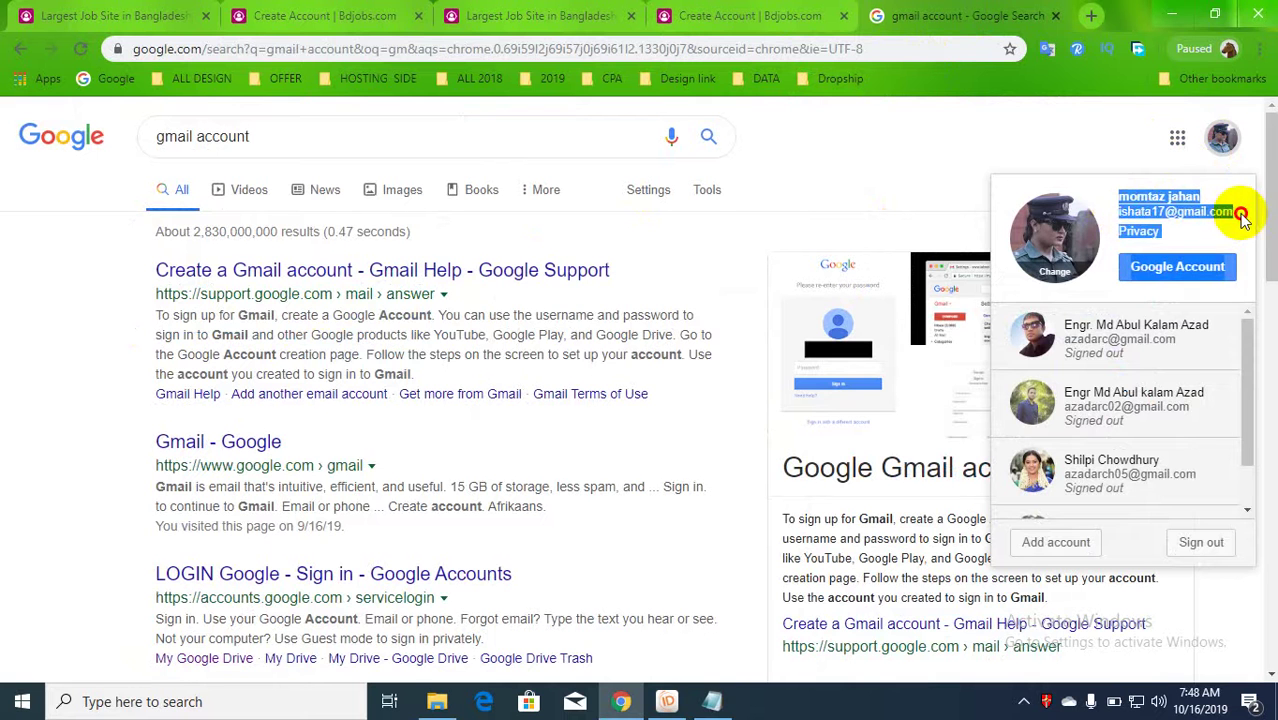
right_click(1145, 200)
click(996, 216)
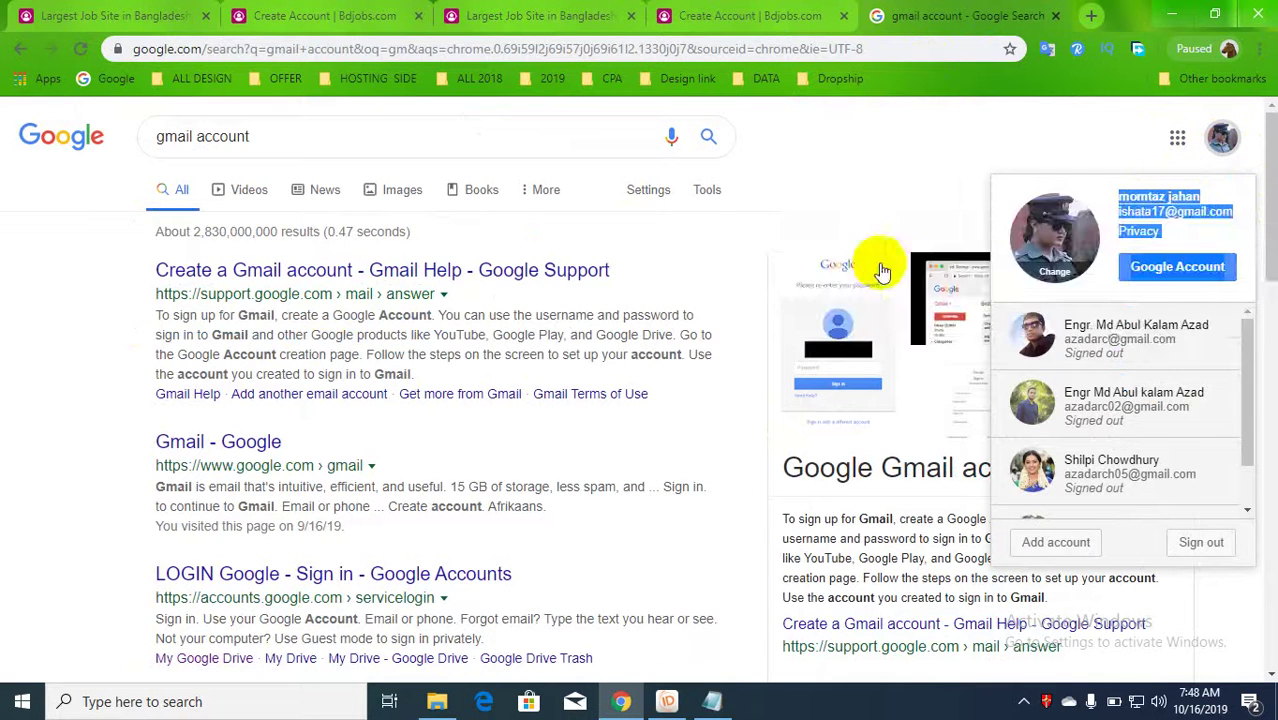
- Paste the account details into Notepad below SUBSCRIBE and select the e-mail line
click(710, 702)
click(511, 448)
key(Return)
key(Return)
key(Return)
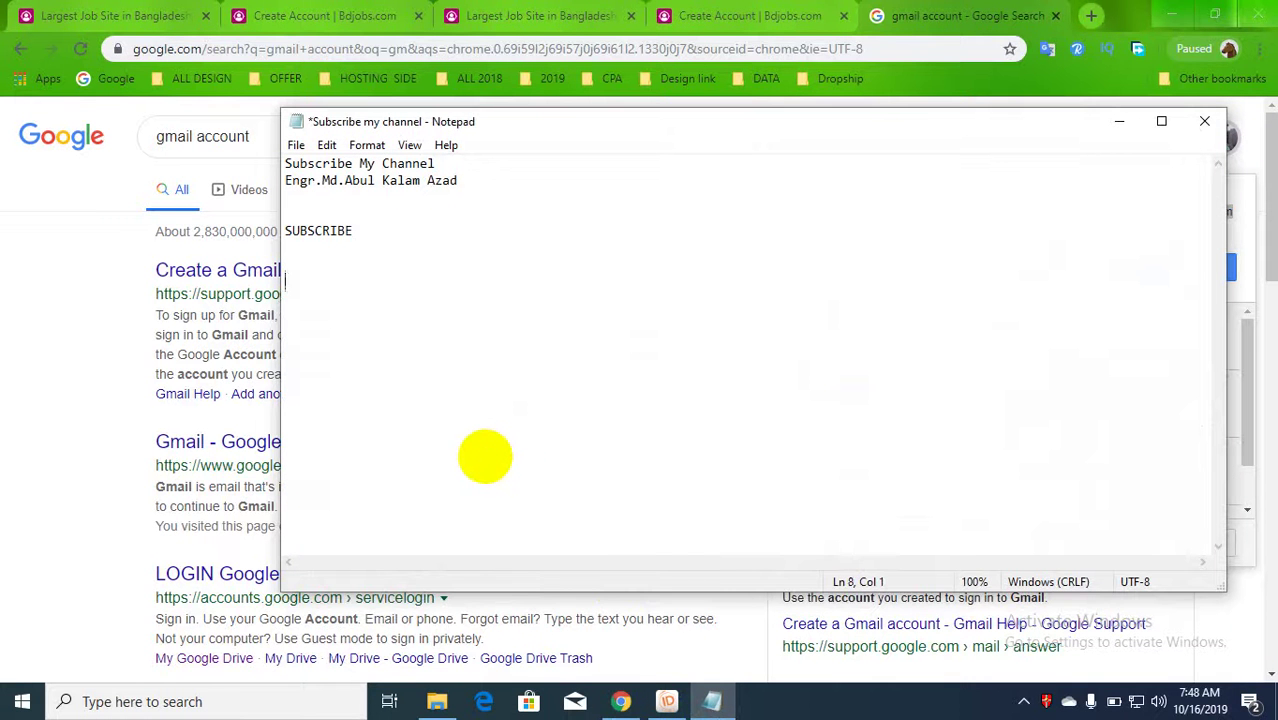
key(ctrl+v)
drag(448, 317, 262, 315)
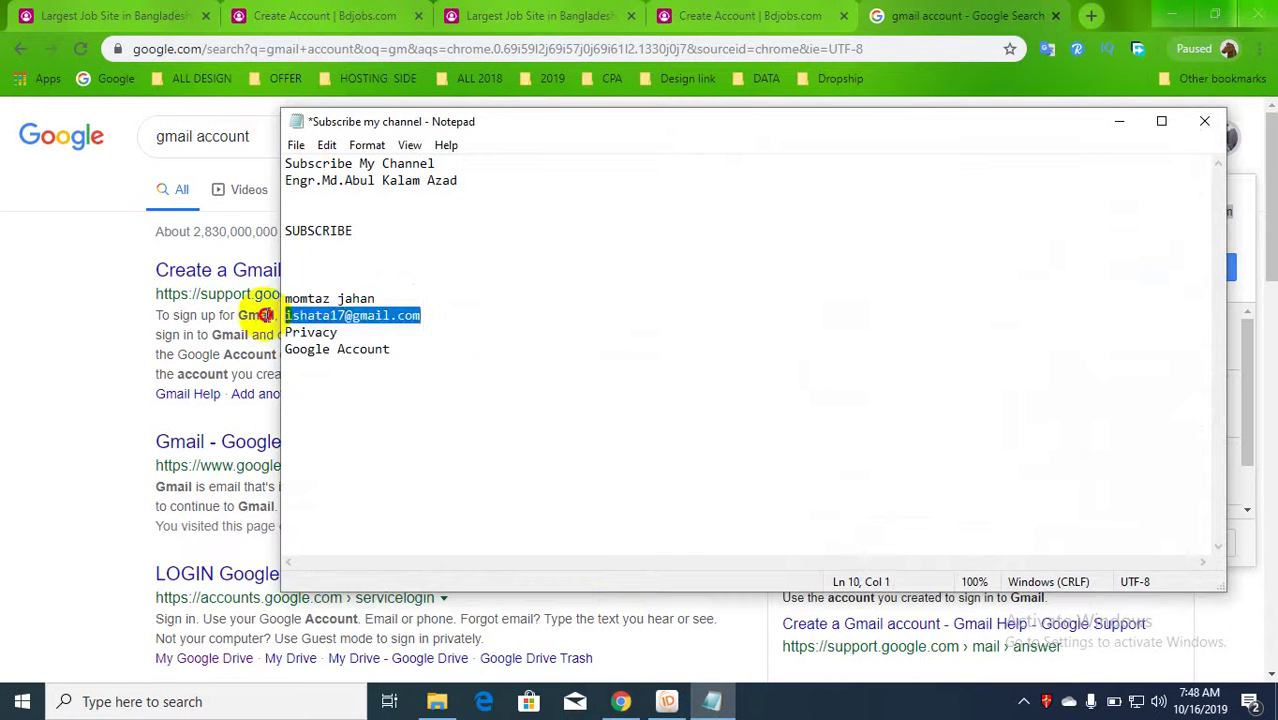
click(51, 333)
click(700, 15)
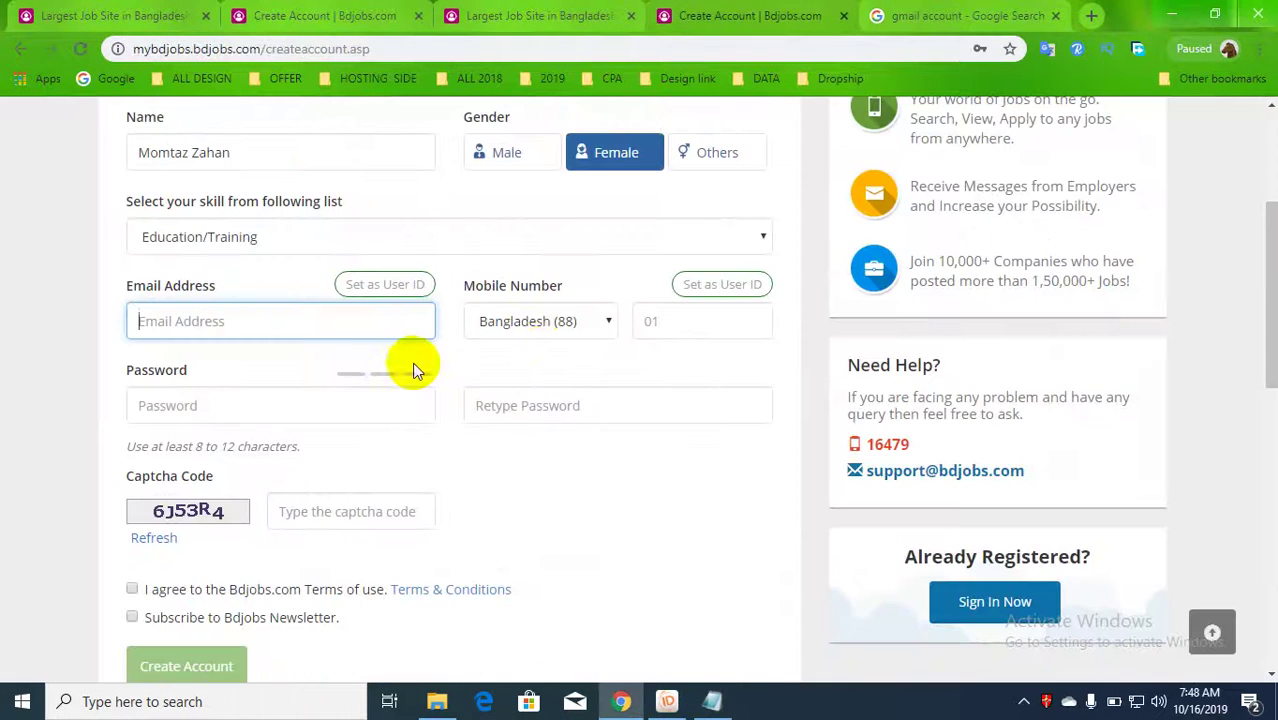
- Paste the account e-mail into Email Address and begin entering the mobile number
key(ctrl+v)
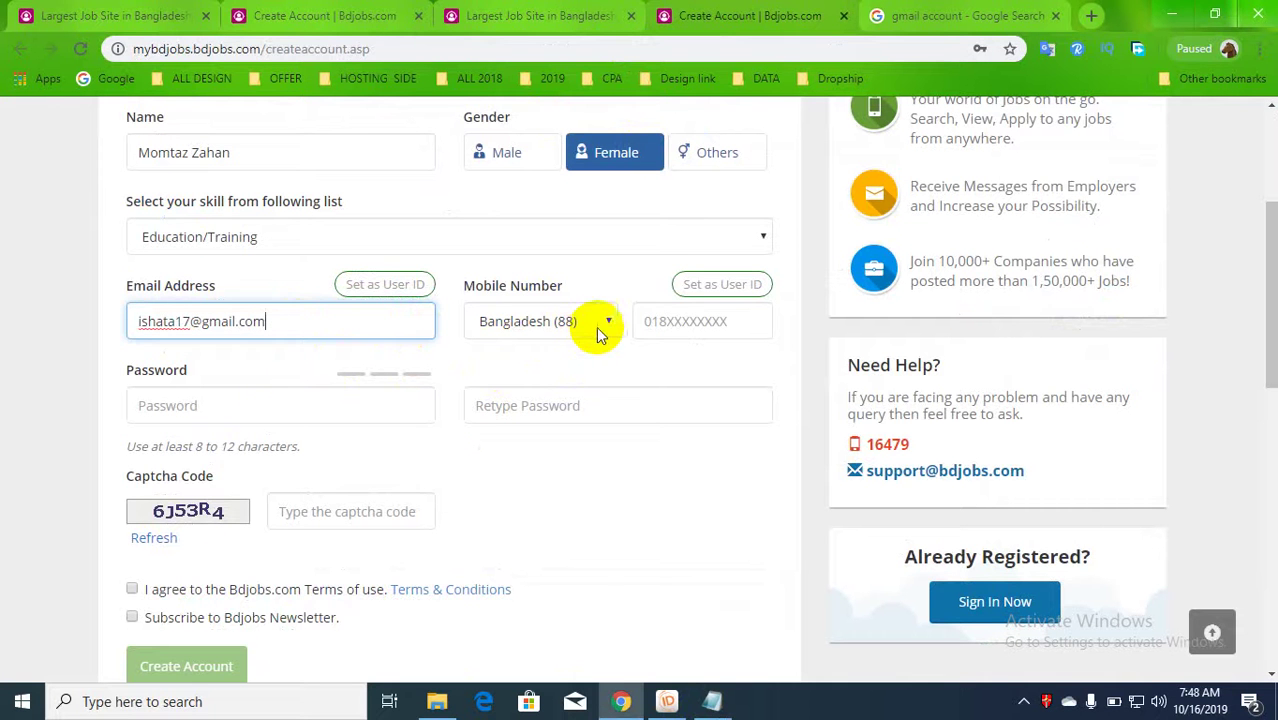
click(681, 324)
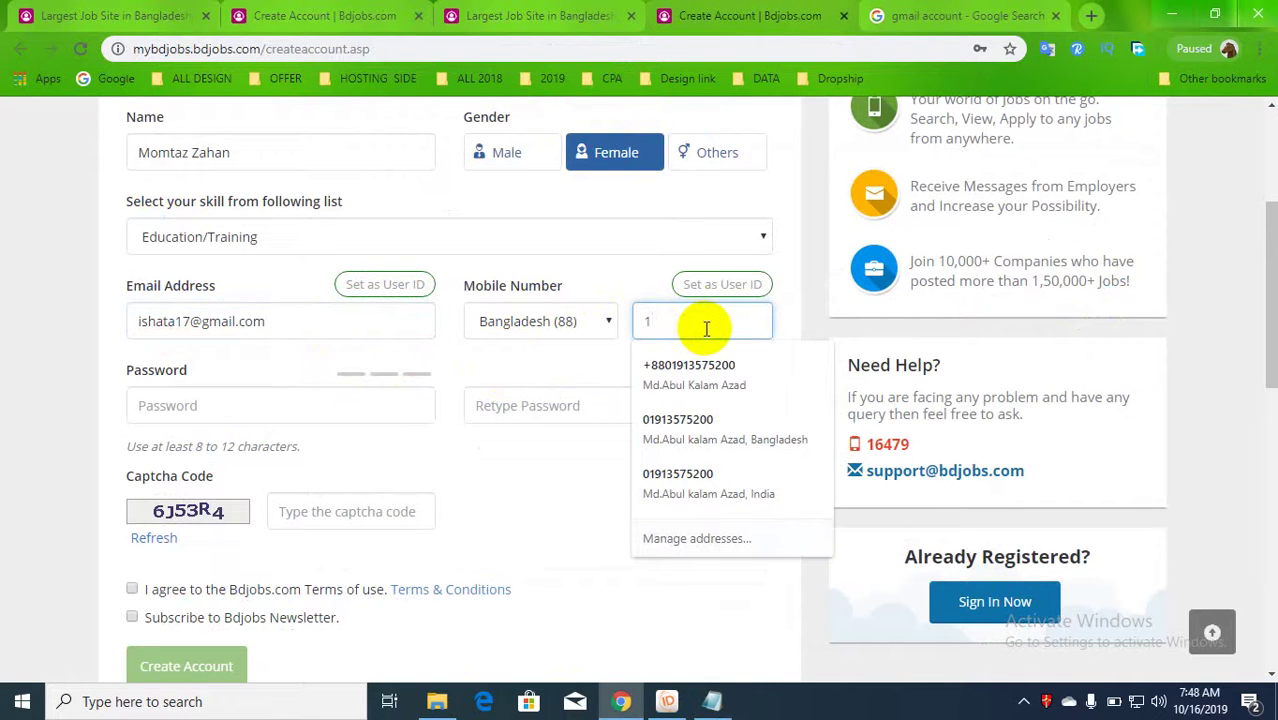
text(17)
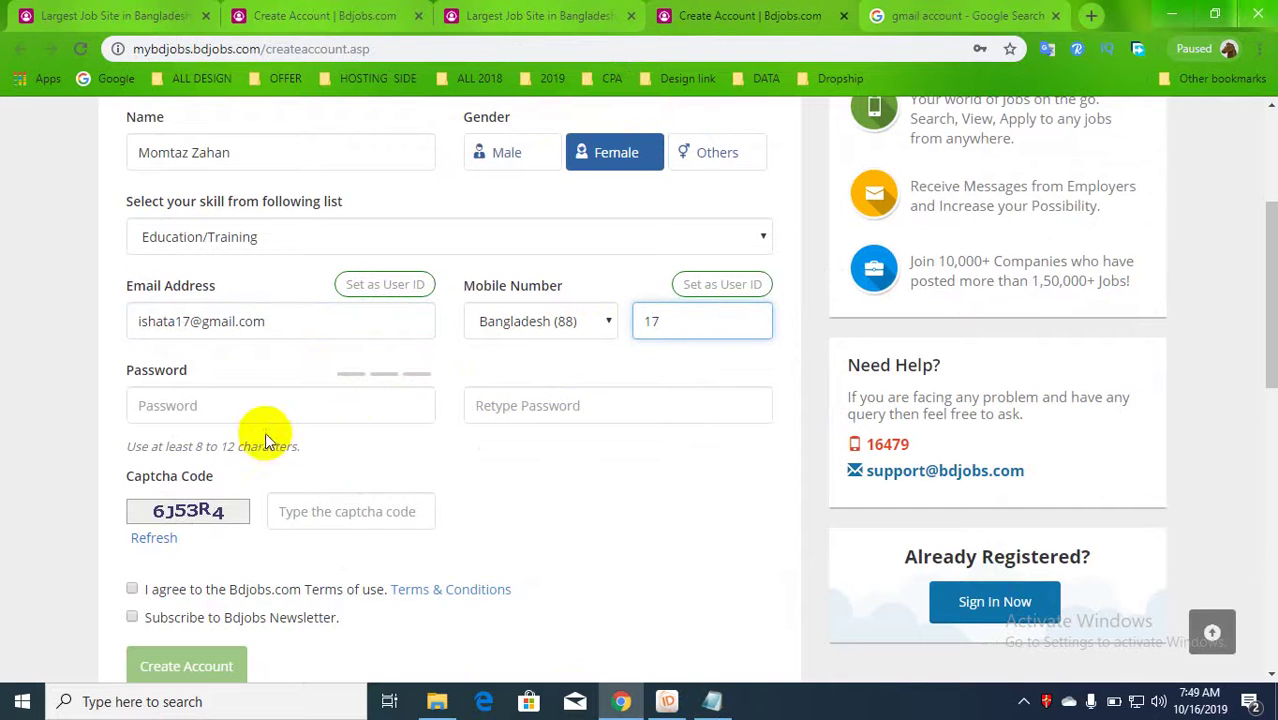
- Enter the password, retype it to confirm, and type the captcha code
click(257, 407)
scroll(259, 412, down, 1)
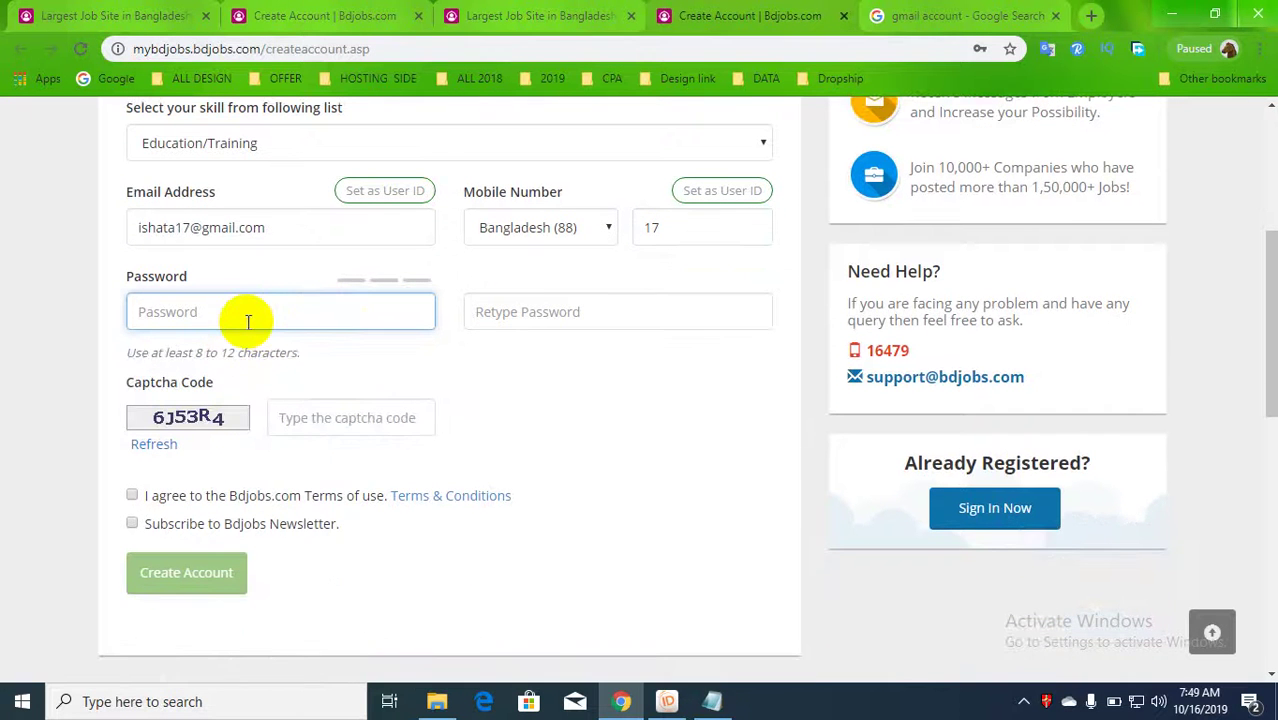
text(••)
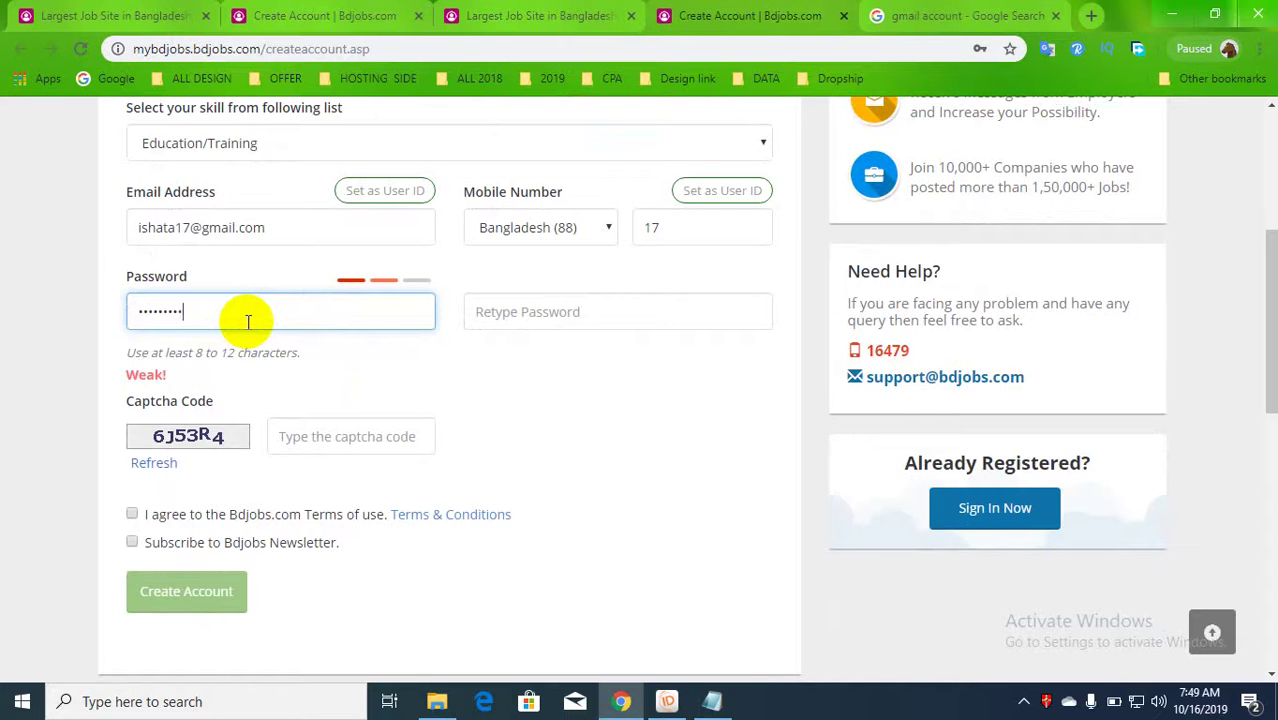
click(507, 313)
text(*)
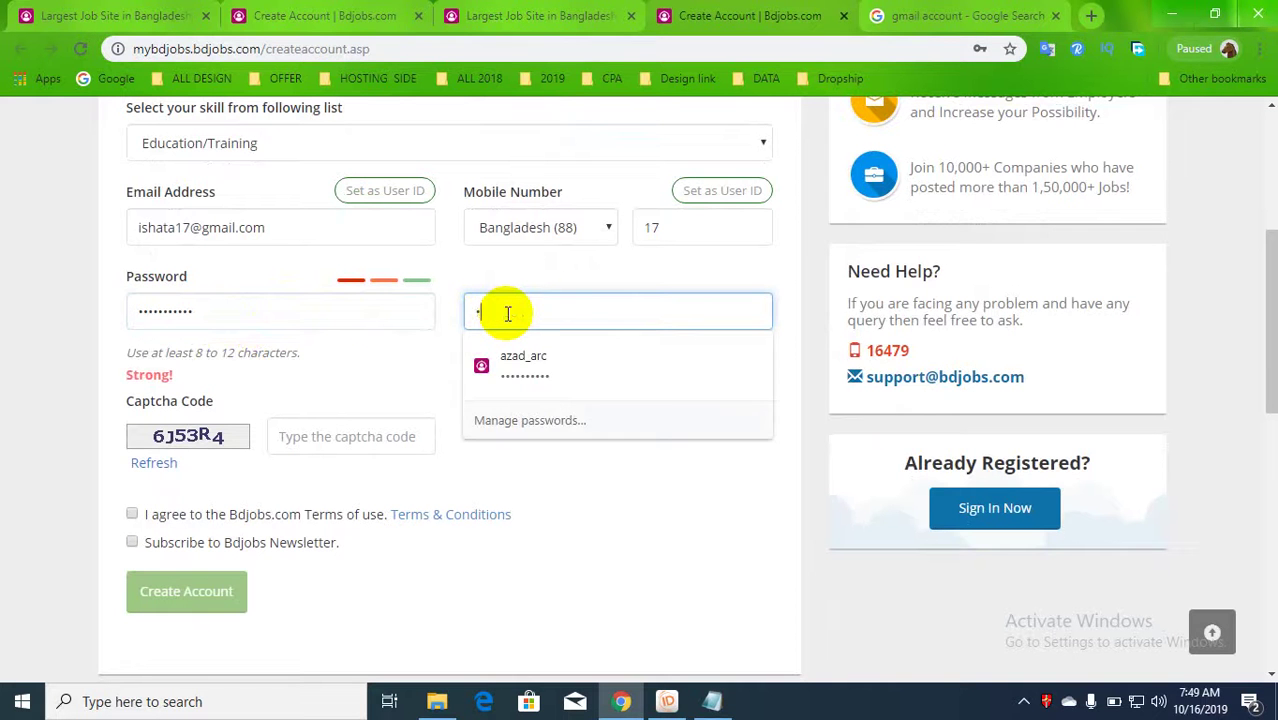
text(*)
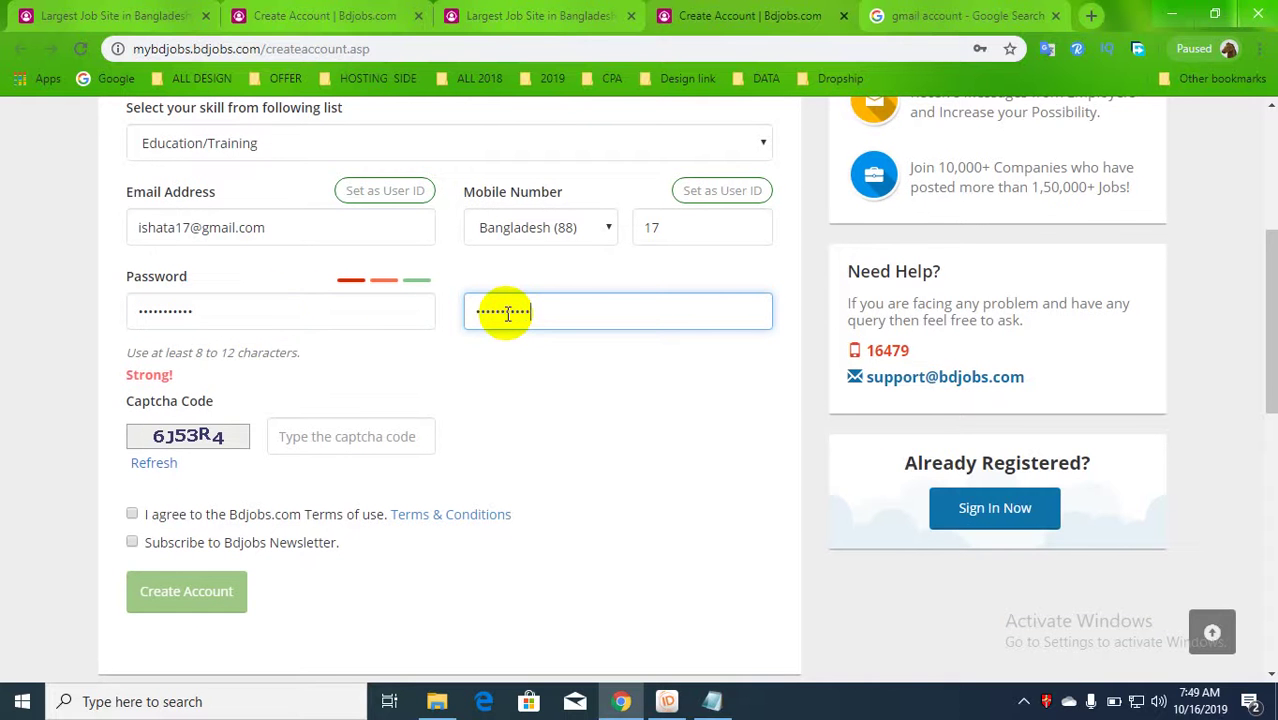
click(474, 392)
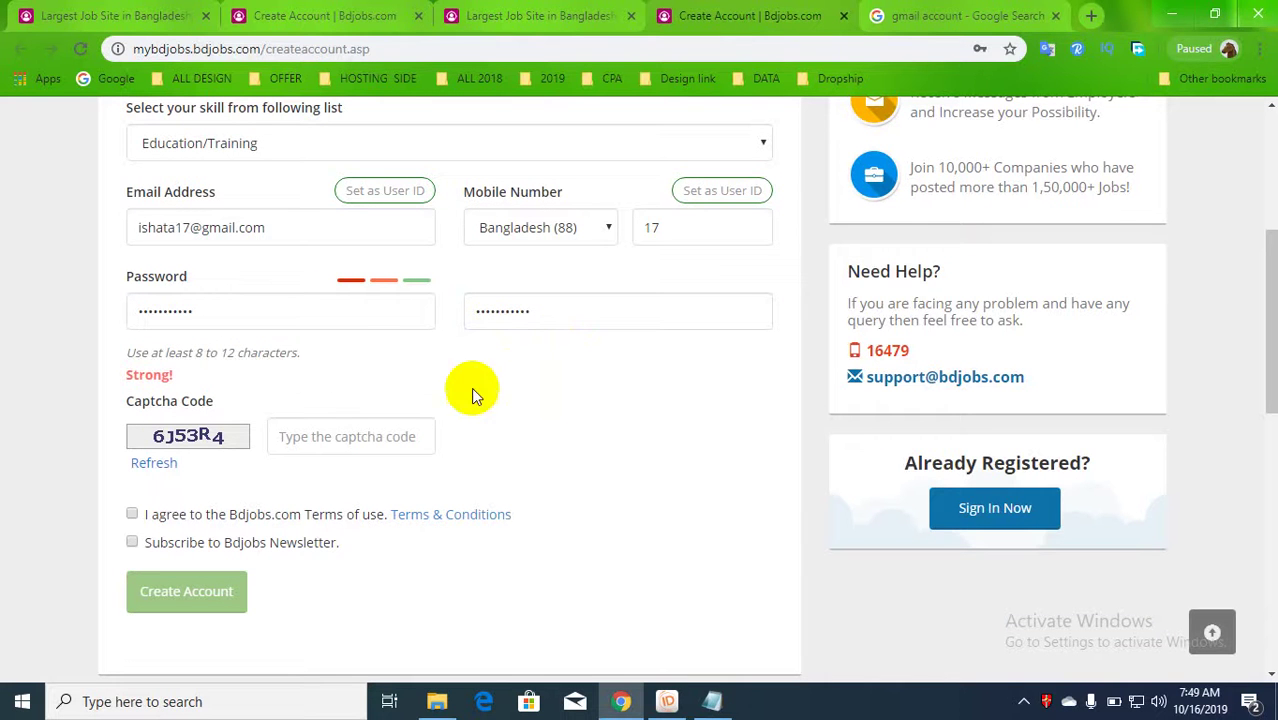
click(318, 434)
text(6j53r4)
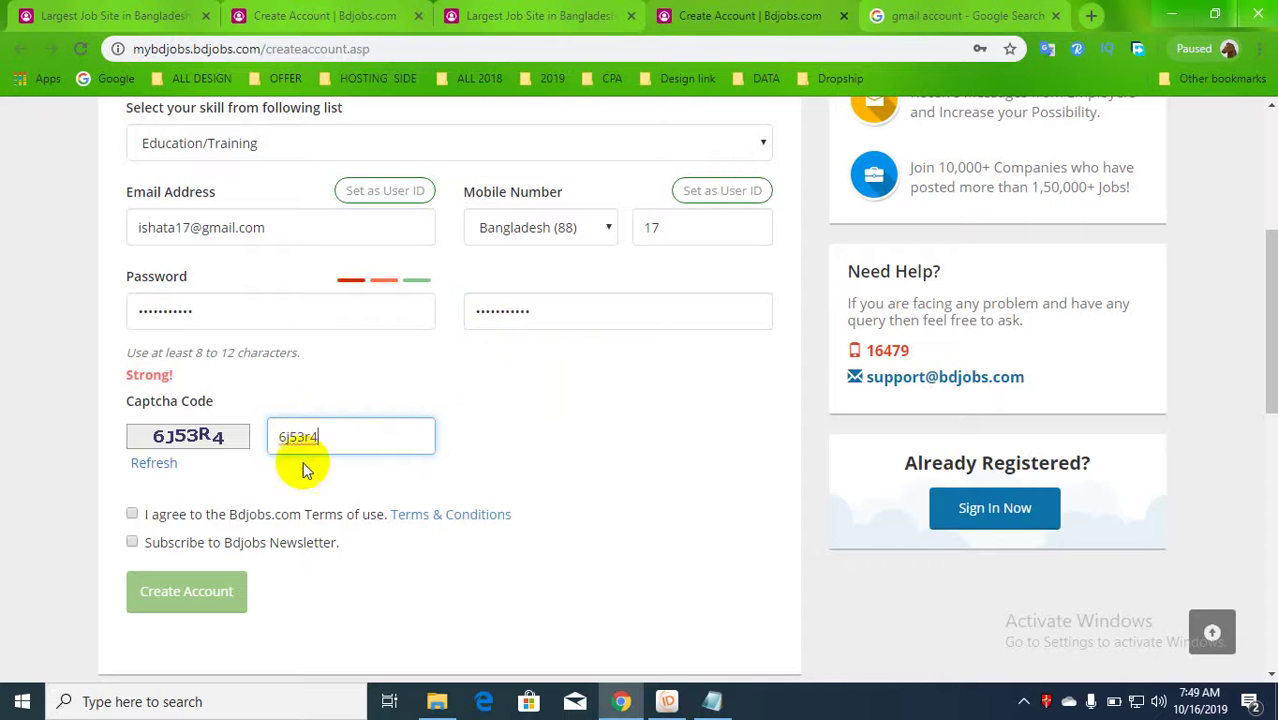
- Accept the terms of use, then replace the too-short mobile number and resubmit
click(132, 513)
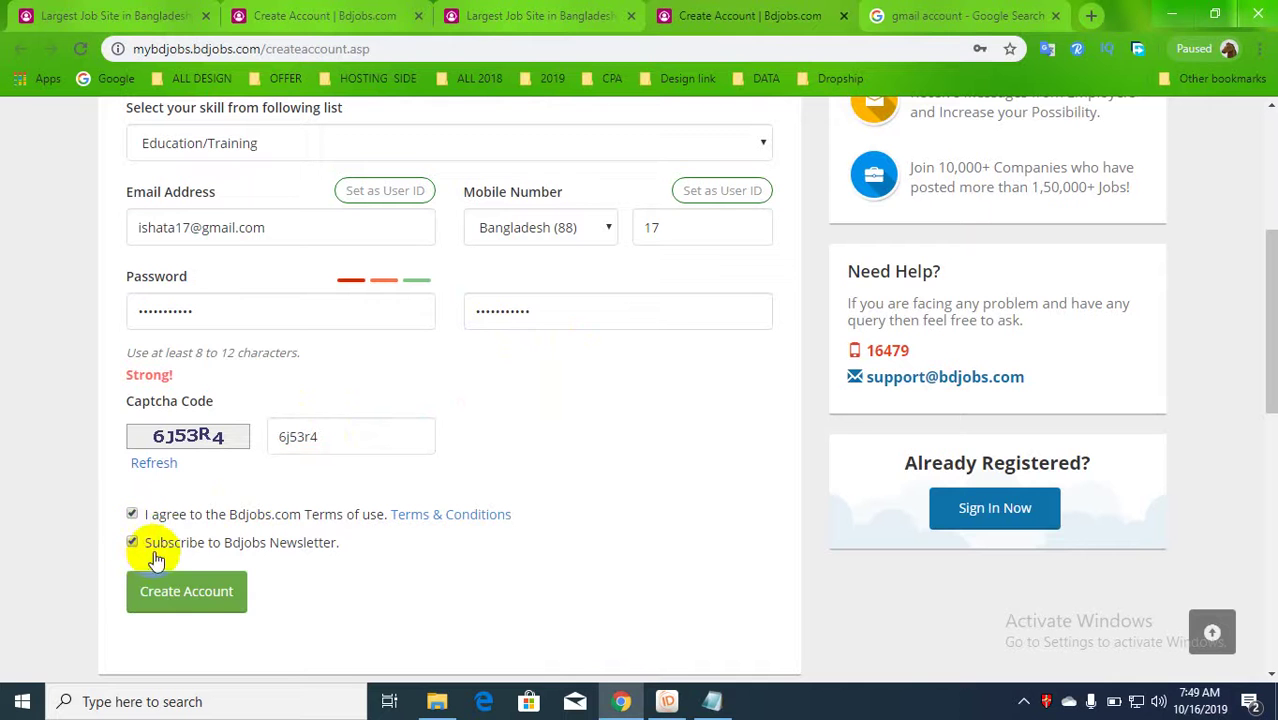
click(218, 608)
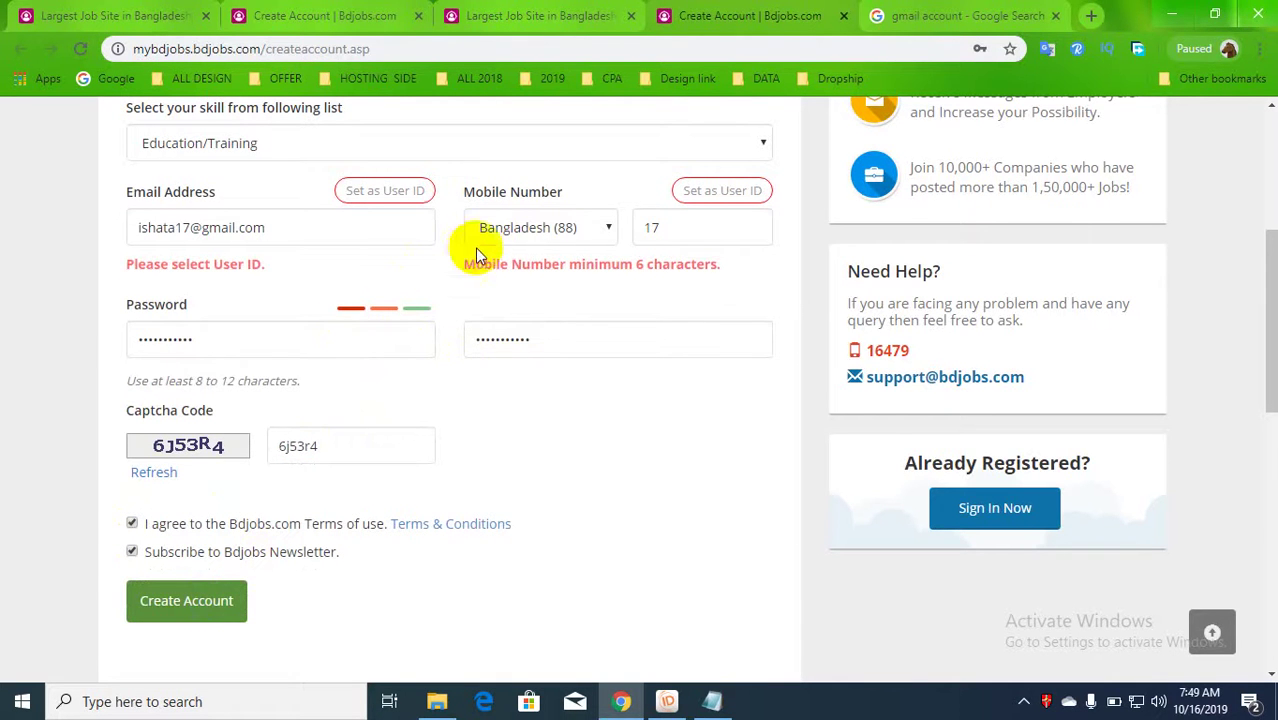
click(690, 227)
drag(690, 227, 610, 234)
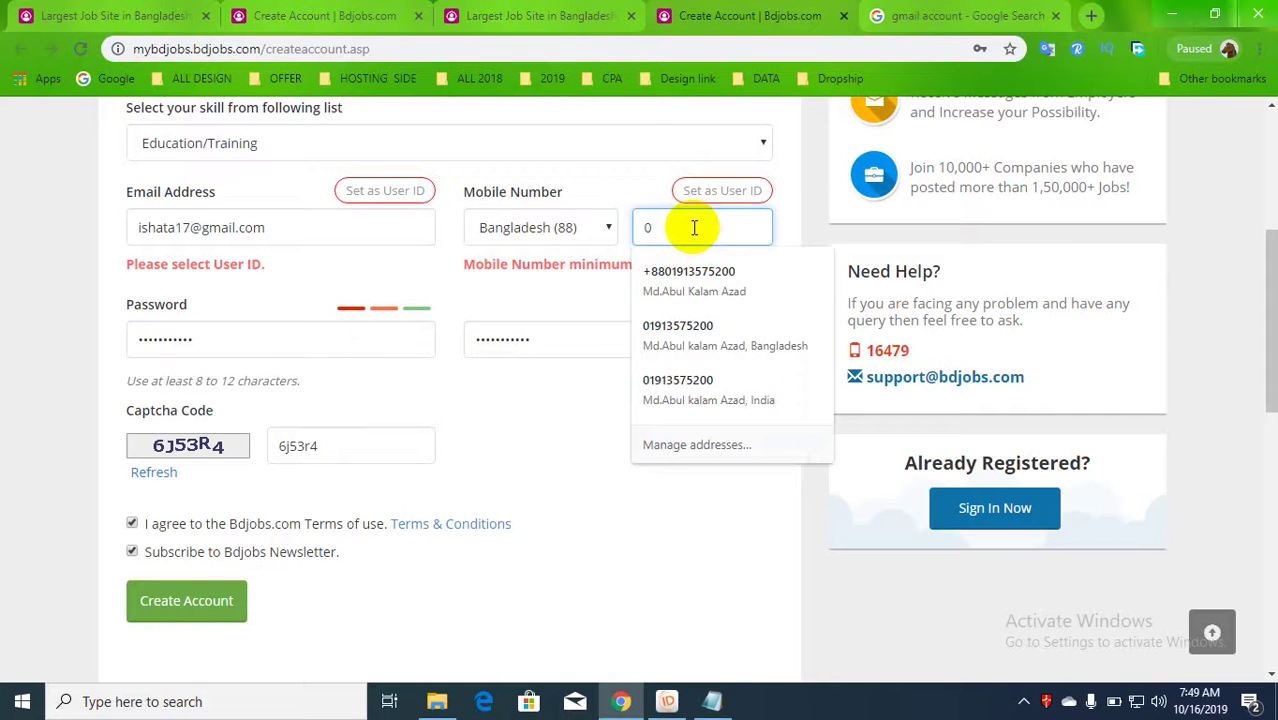
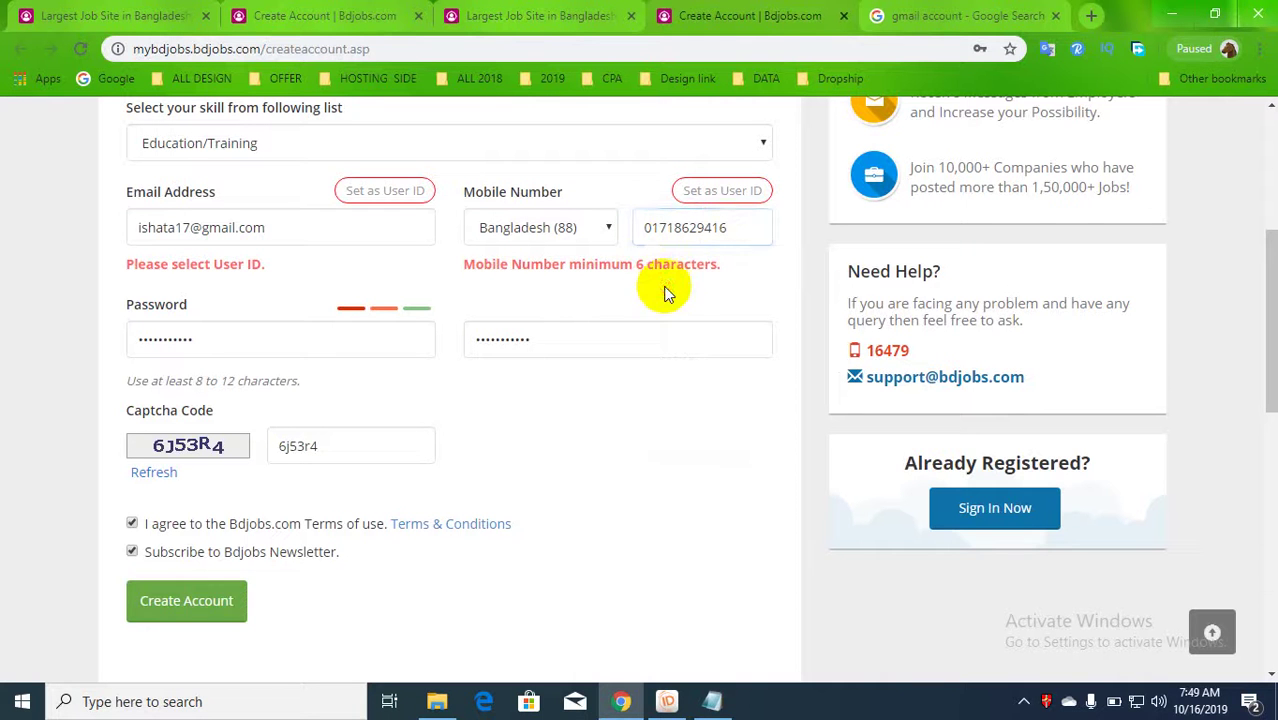
click(209, 599)
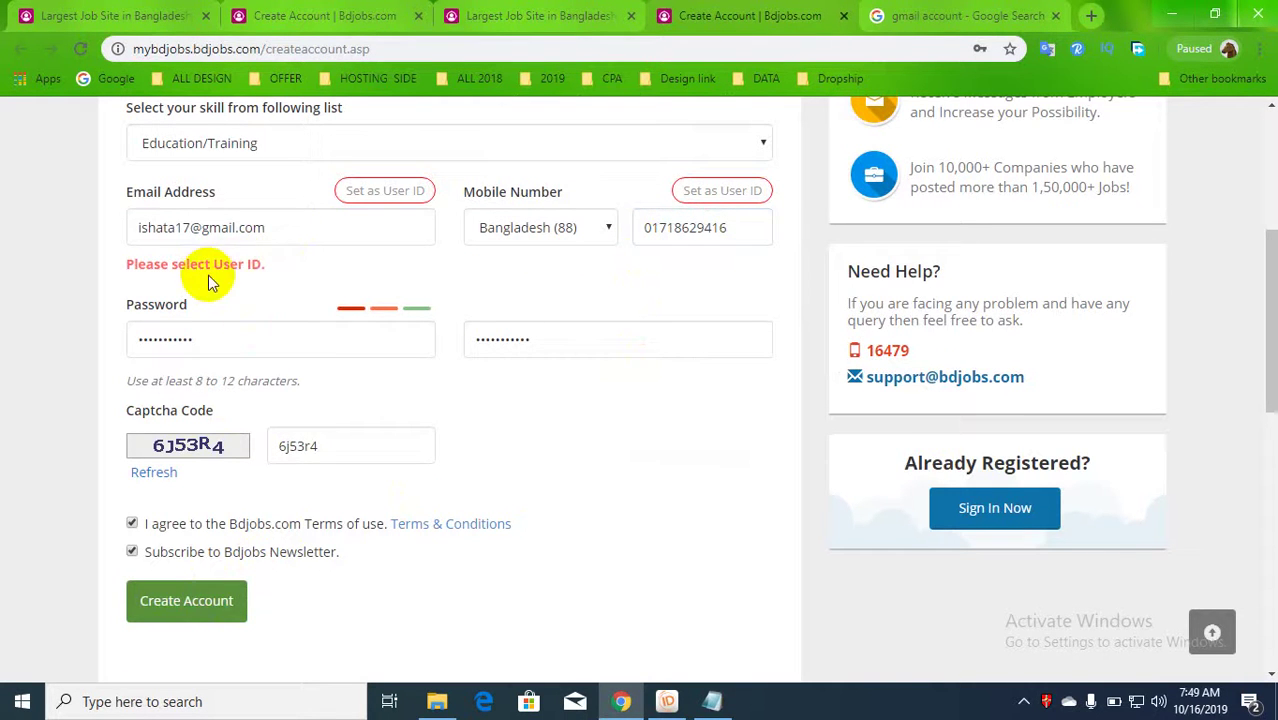
- Set the e-mail as the user ID, create the account, and decline saving the password
scroll(208, 275, up, 1)
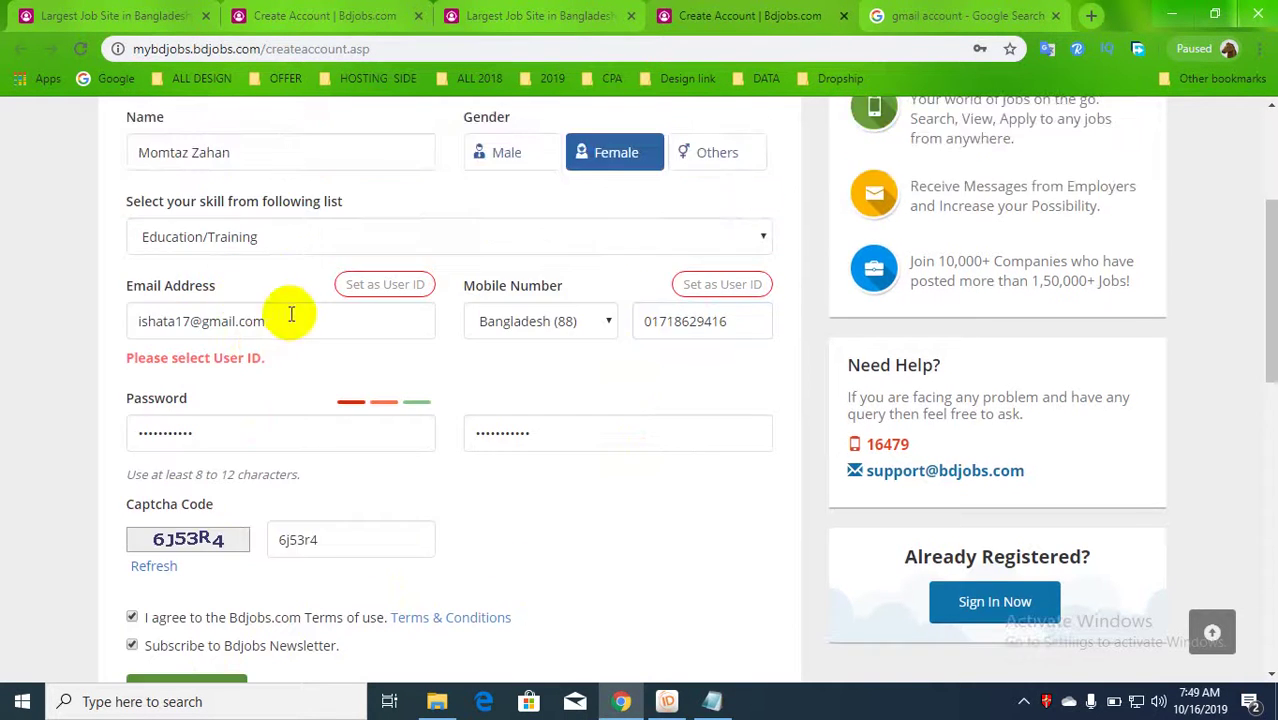
click(408, 290)
click(337, 334)
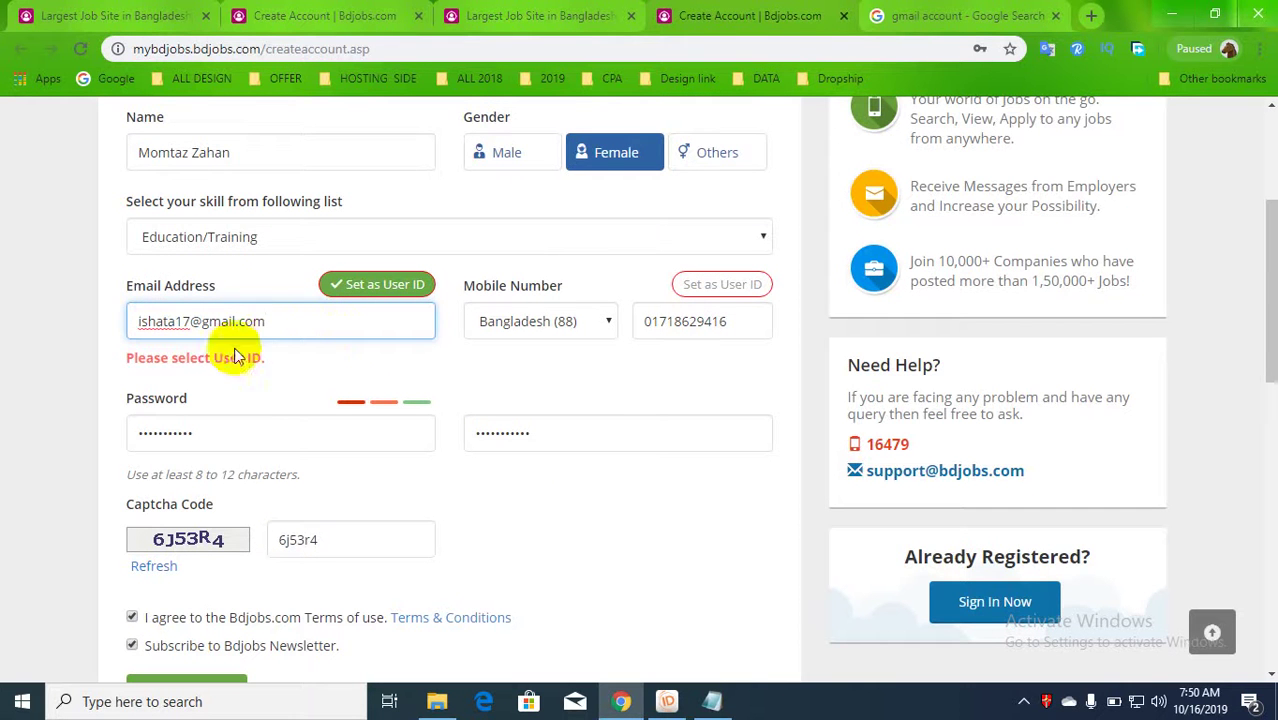
click(196, 354)
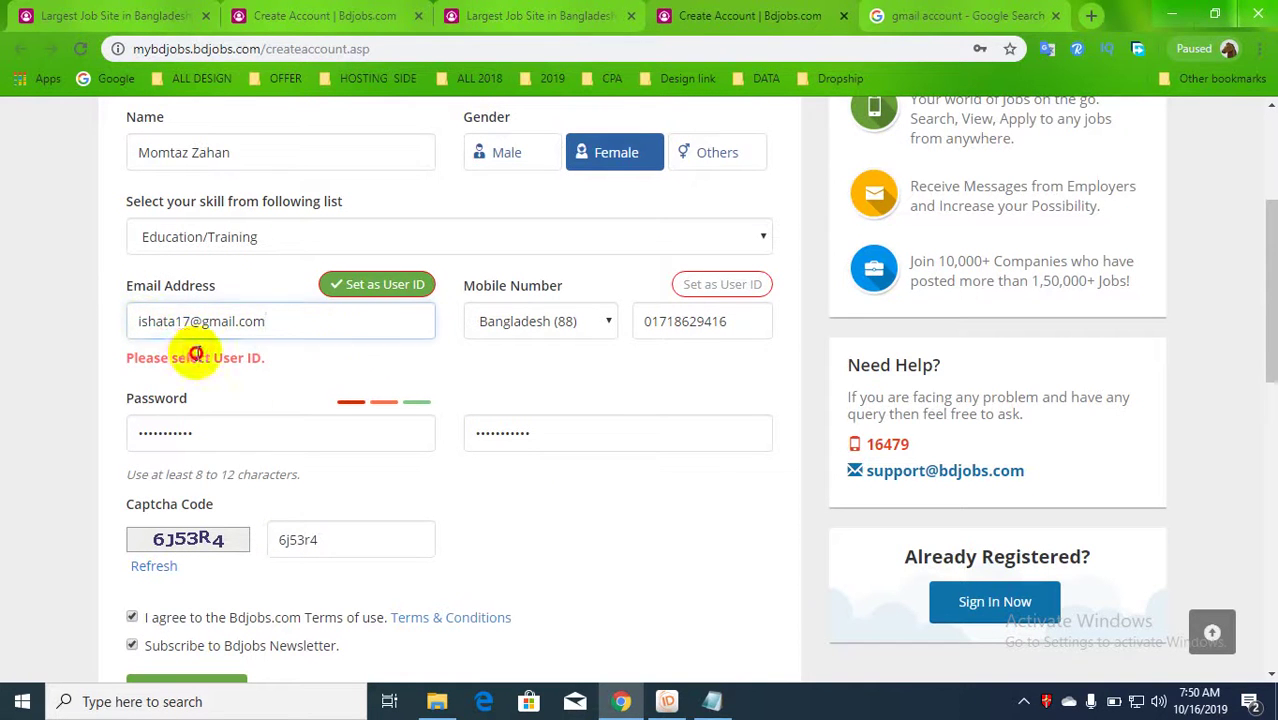
scroll(218, 638, down, 1)
click(178, 580)
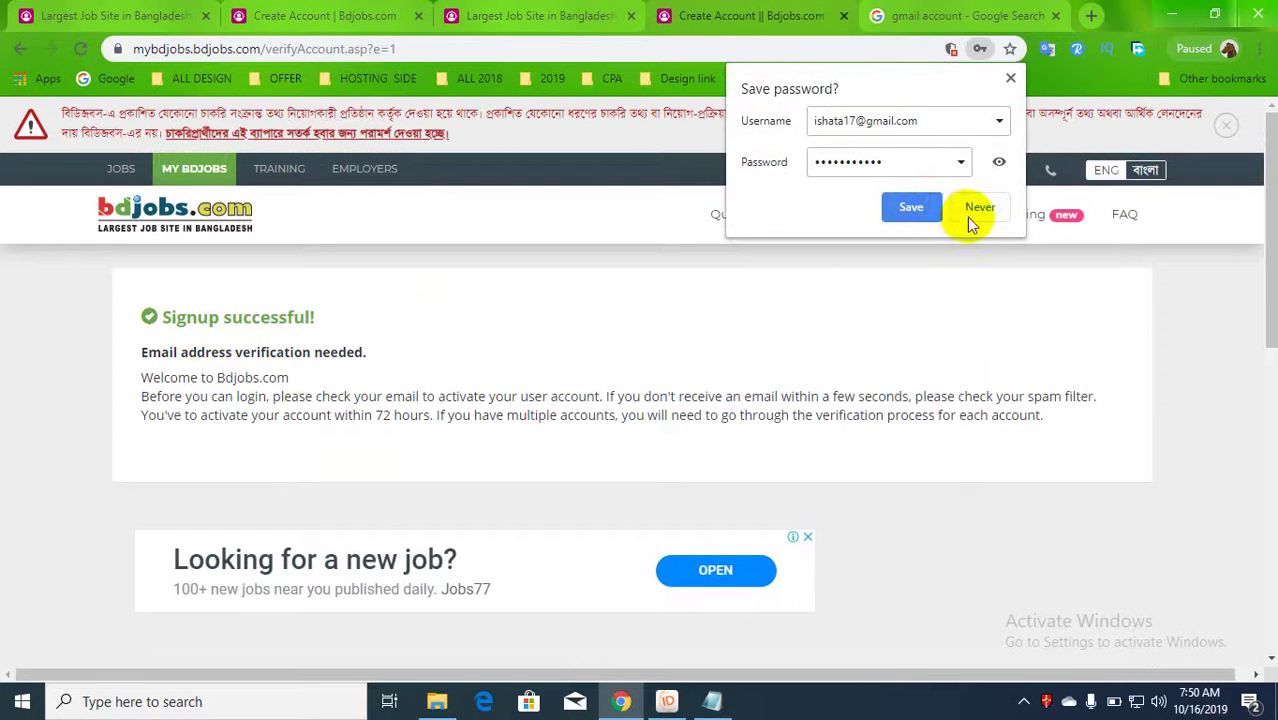
click(980, 210)
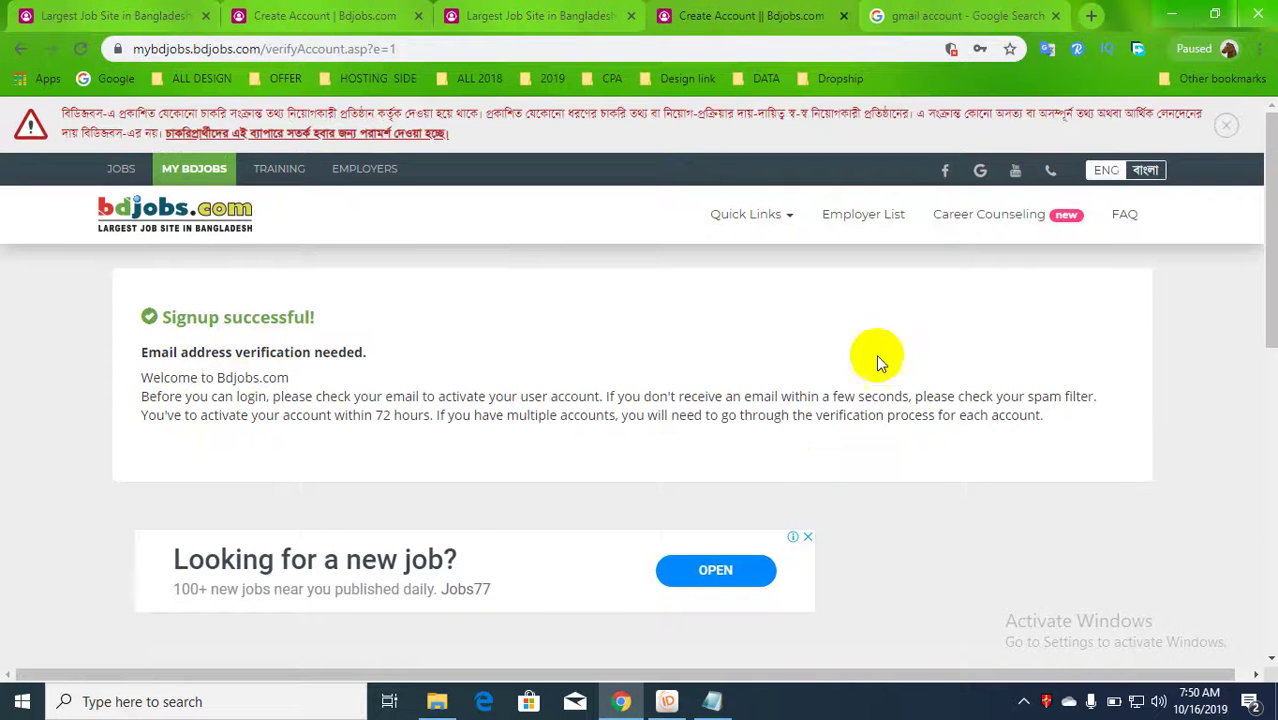
click(975, 15)
- Open Gmail from the Google apps list
click(1222, 137)
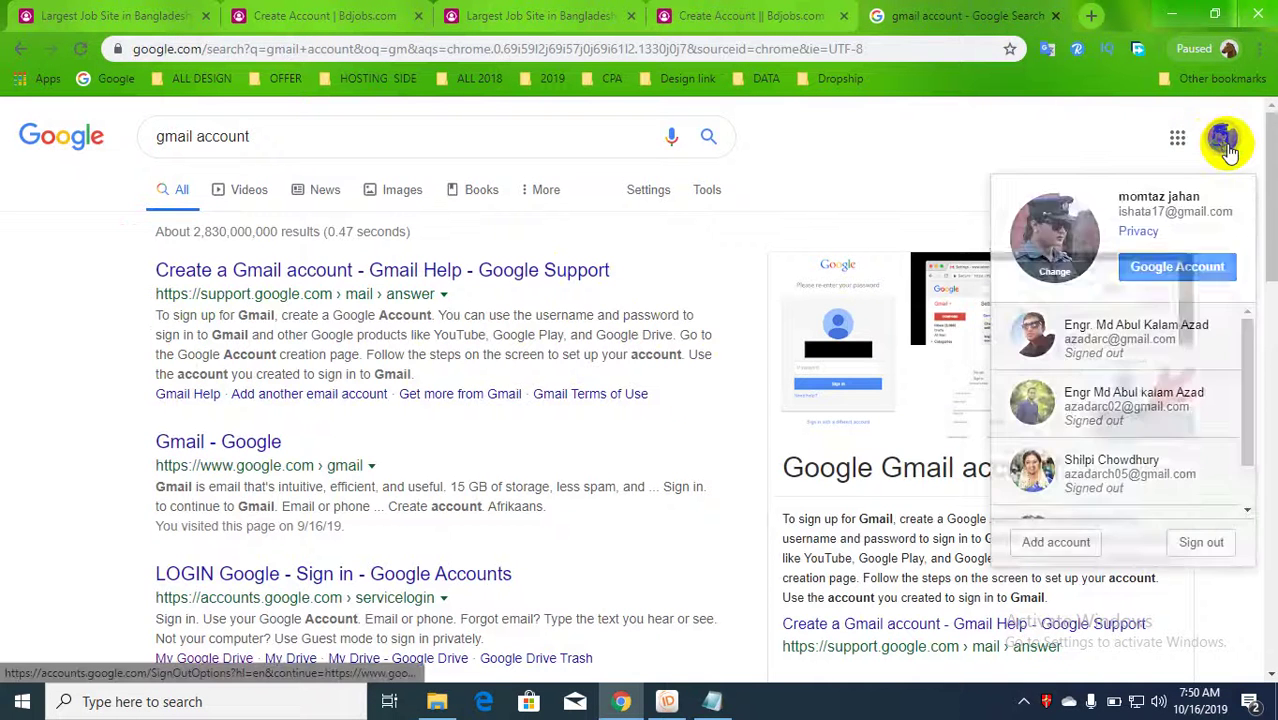
click(1177, 140)
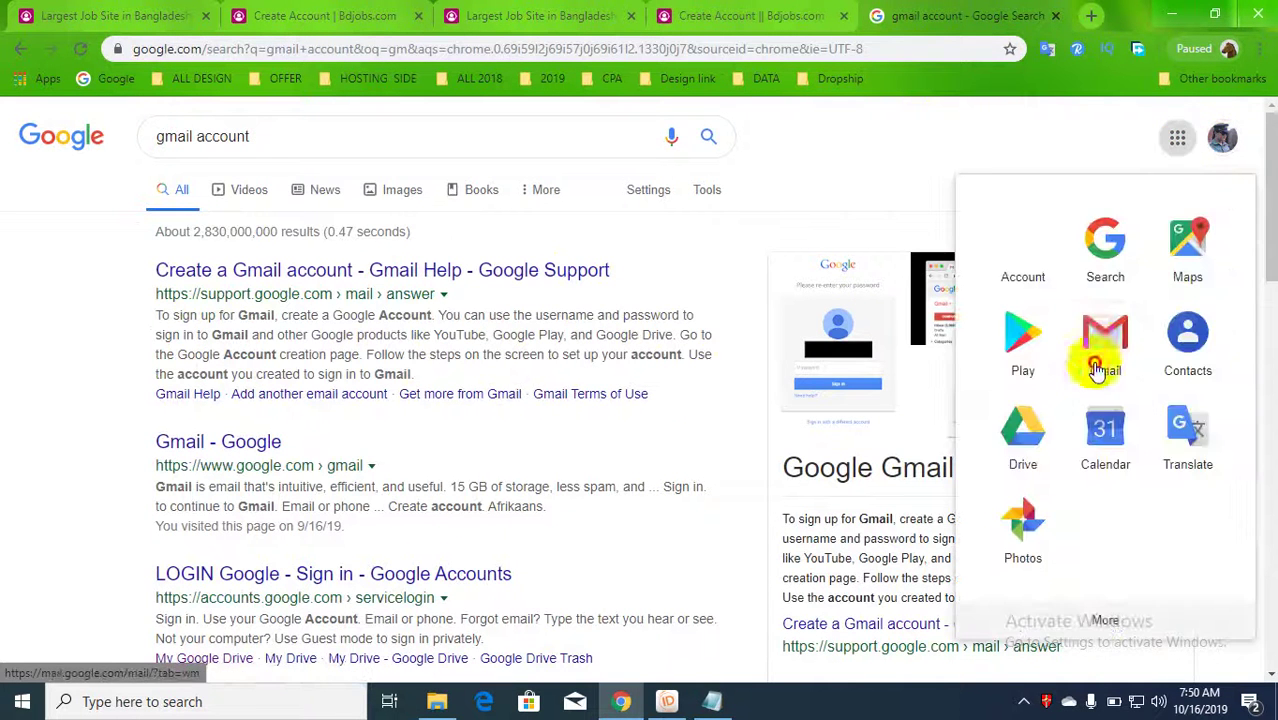
click(870, 188)
click(800, 15)
click(985, 12)
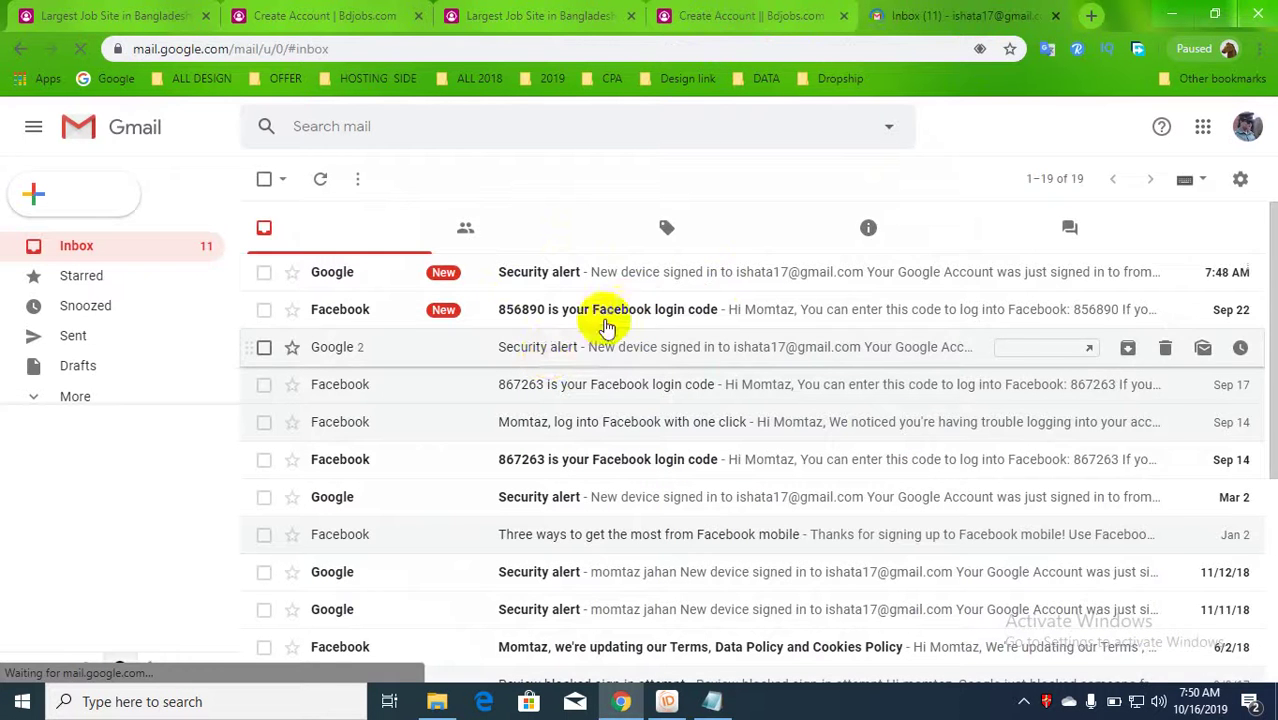
- Open the Bdjobs activation email under Updates and follow its verification link
click(594, 238)
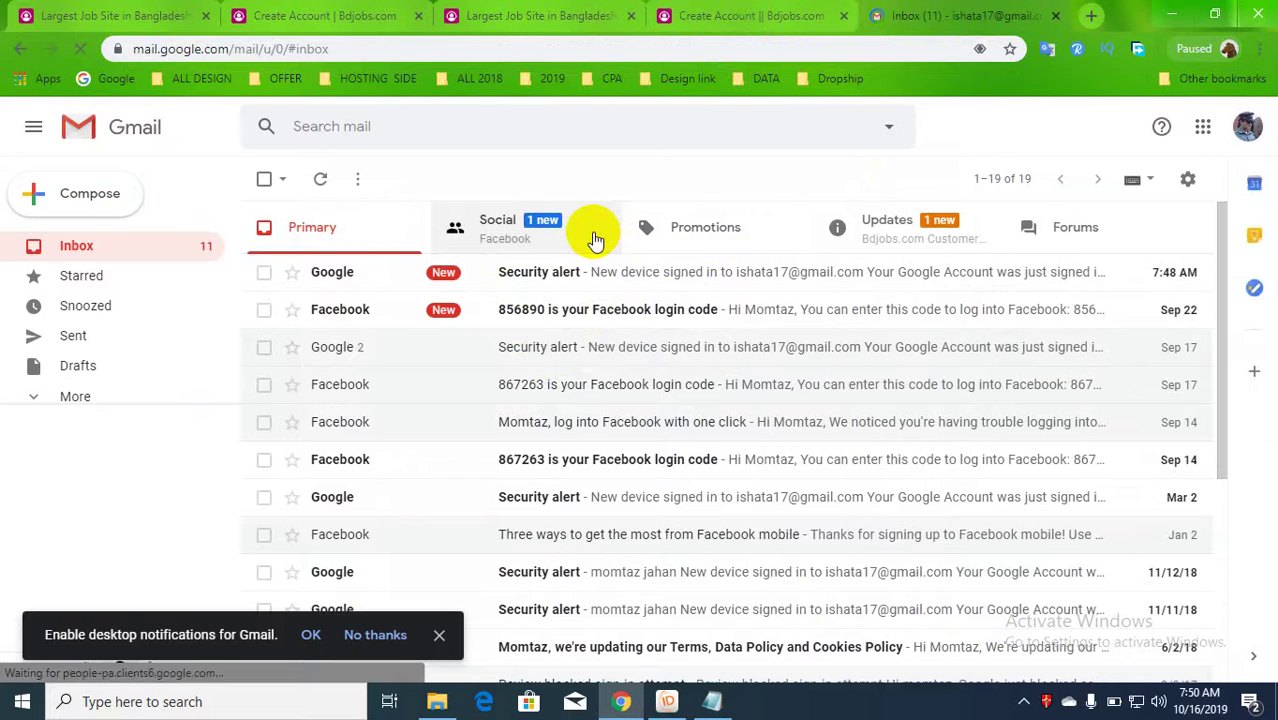
click(941, 235)
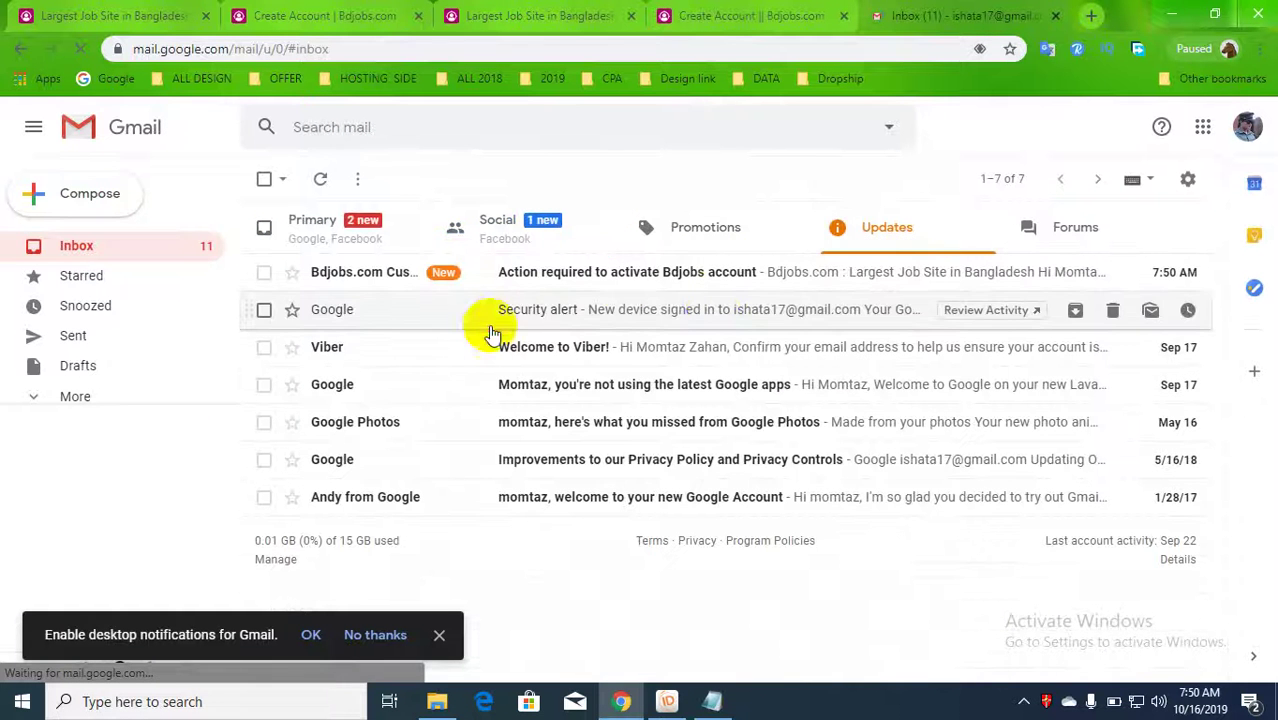
click(652, 277)
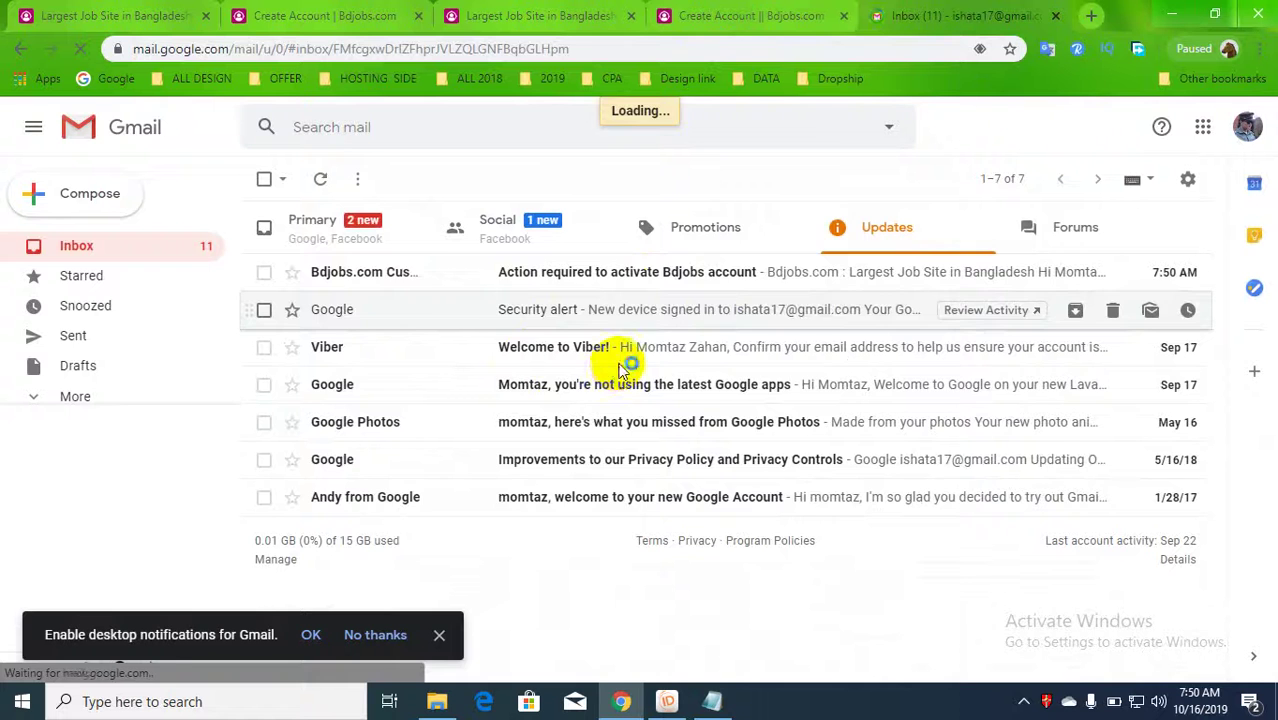
scroll(660, 400, down, 2)
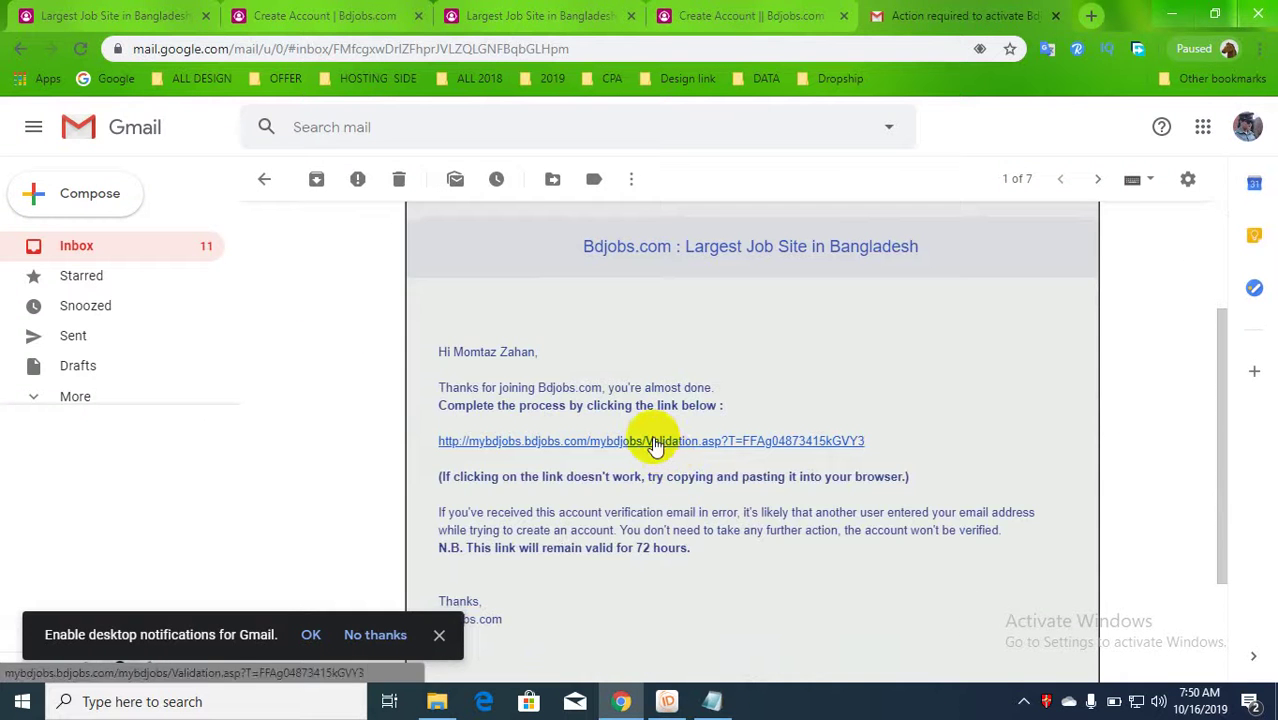
click(654, 441)
click(842, 6)
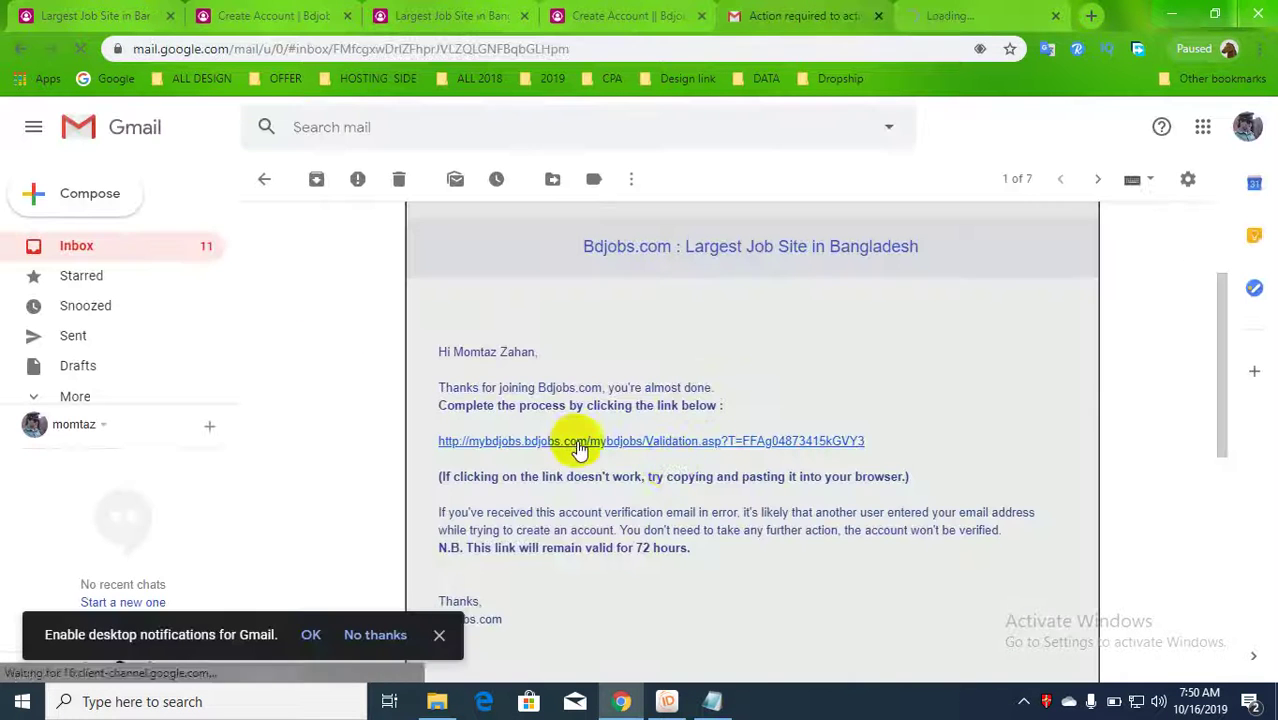
scroll(750, 419, down, 2)
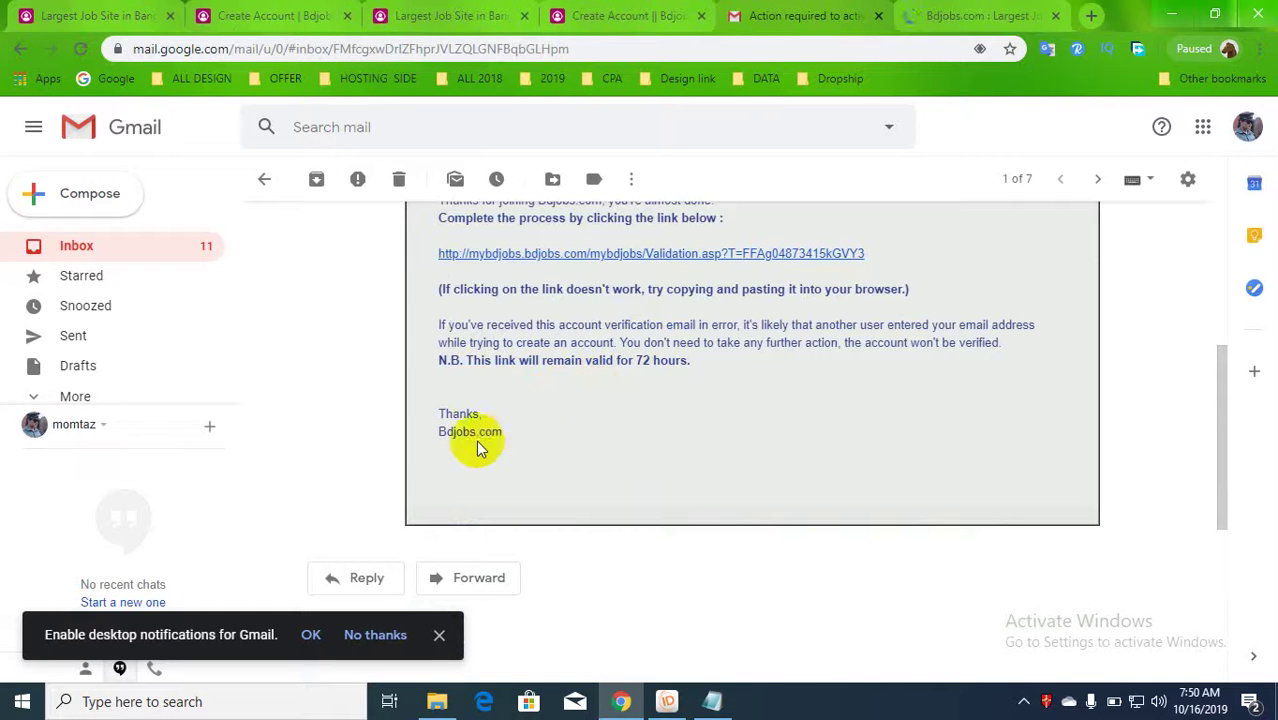
click(1017, 4)
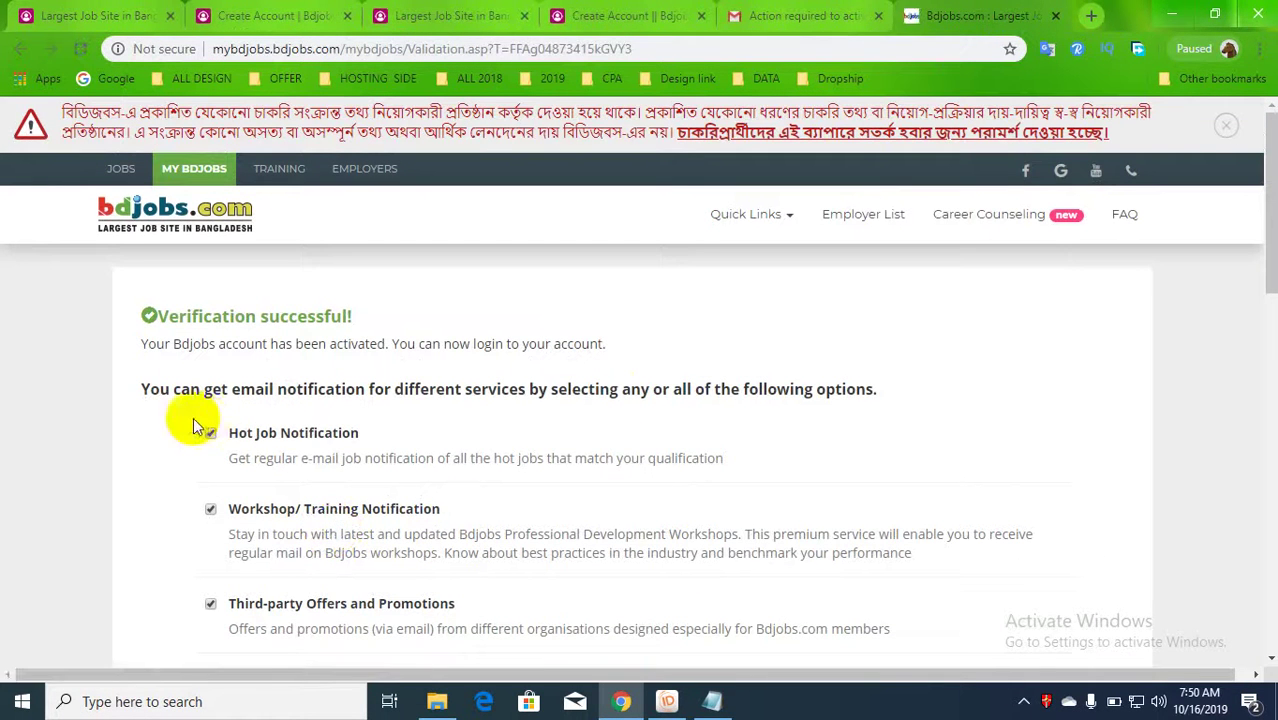
- Keep every email notification option ticked and submit them to reach the Edit Resume page
scroll(483, 395, down, 1)
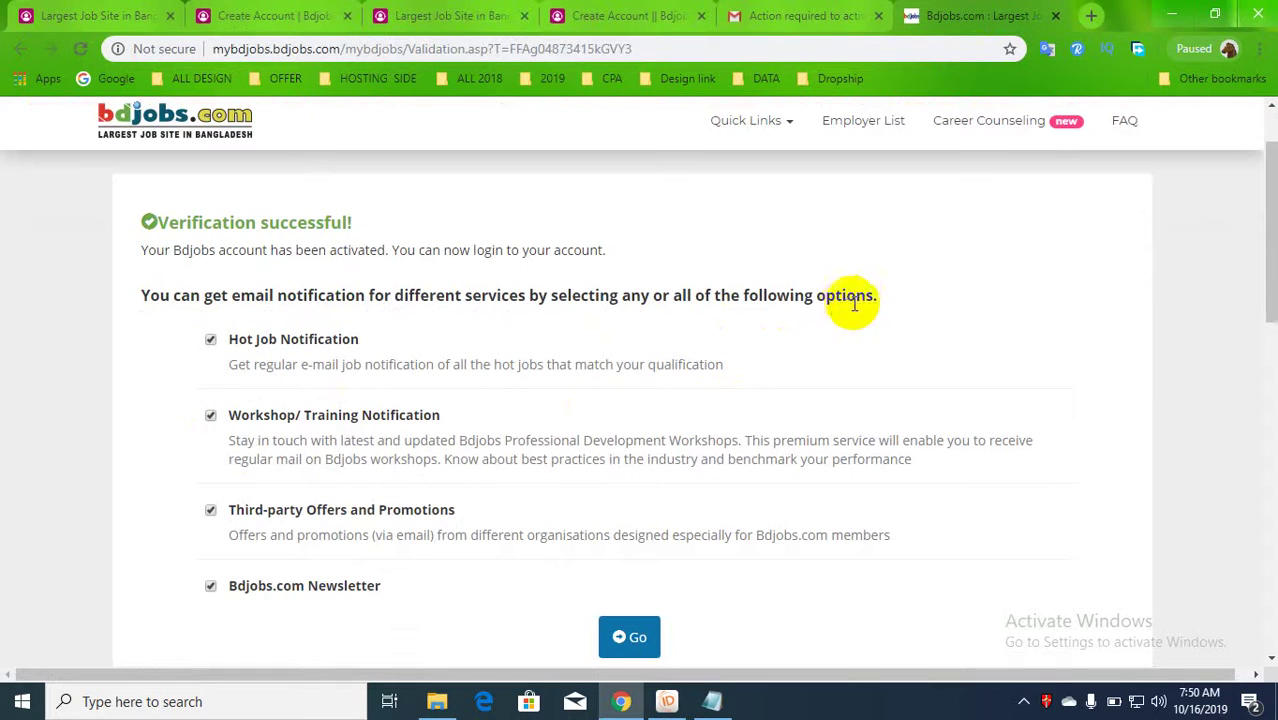
click(637, 640)
scroll(542, 414, down, 3)
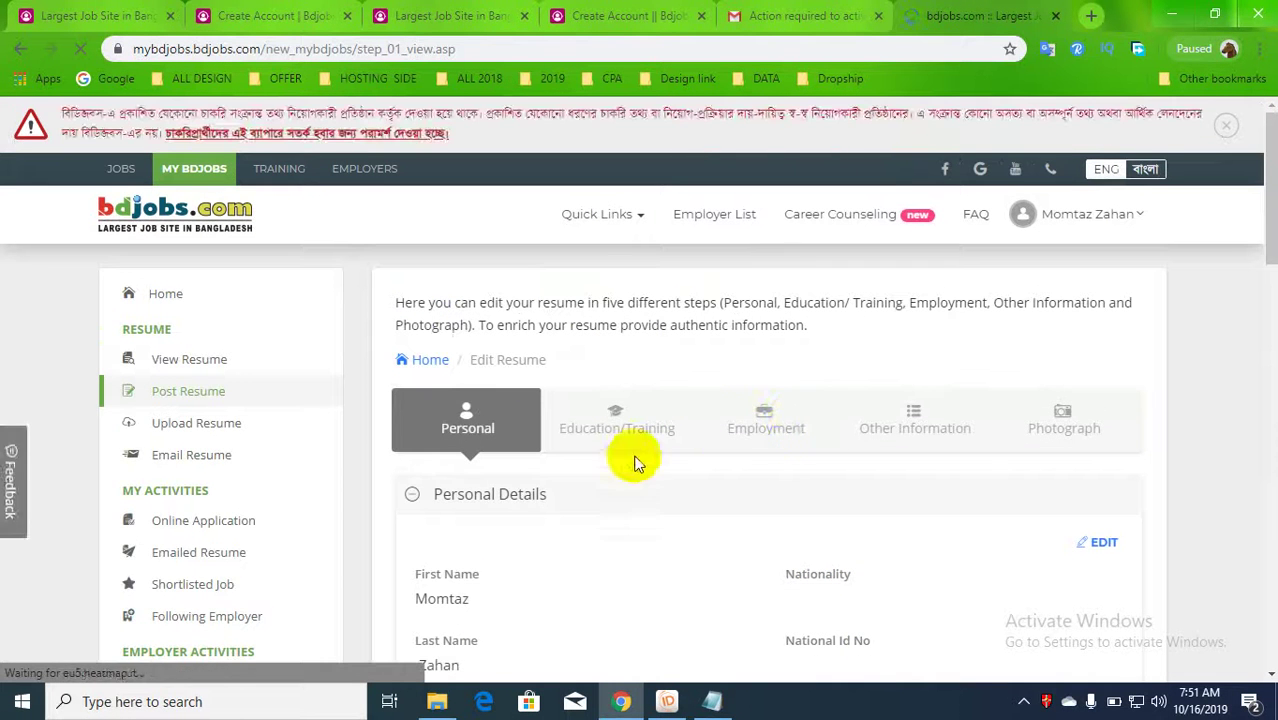
- Scroll through the resume and switch the Personal Details section into edit mode
scroll(549, 460, down, 2)
scroll(560, 457, down, 2)
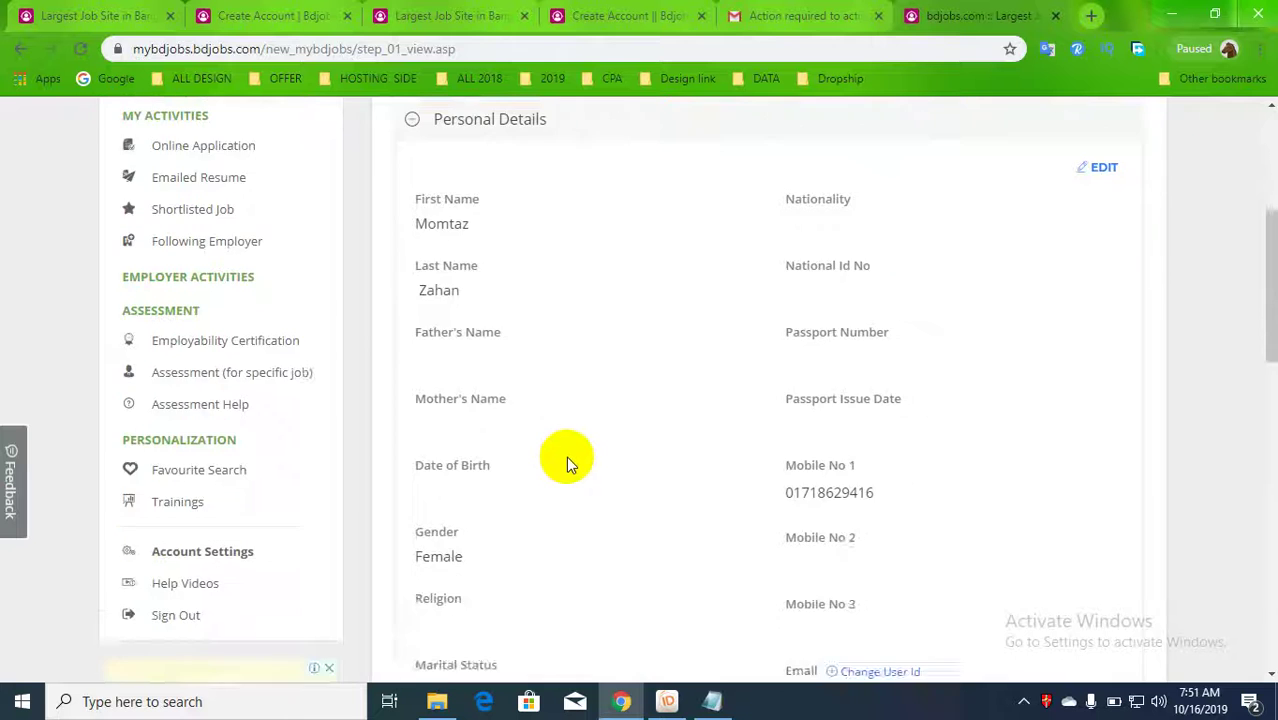
scroll(566, 456, down, 4)
scroll(614, 442, down, 3)
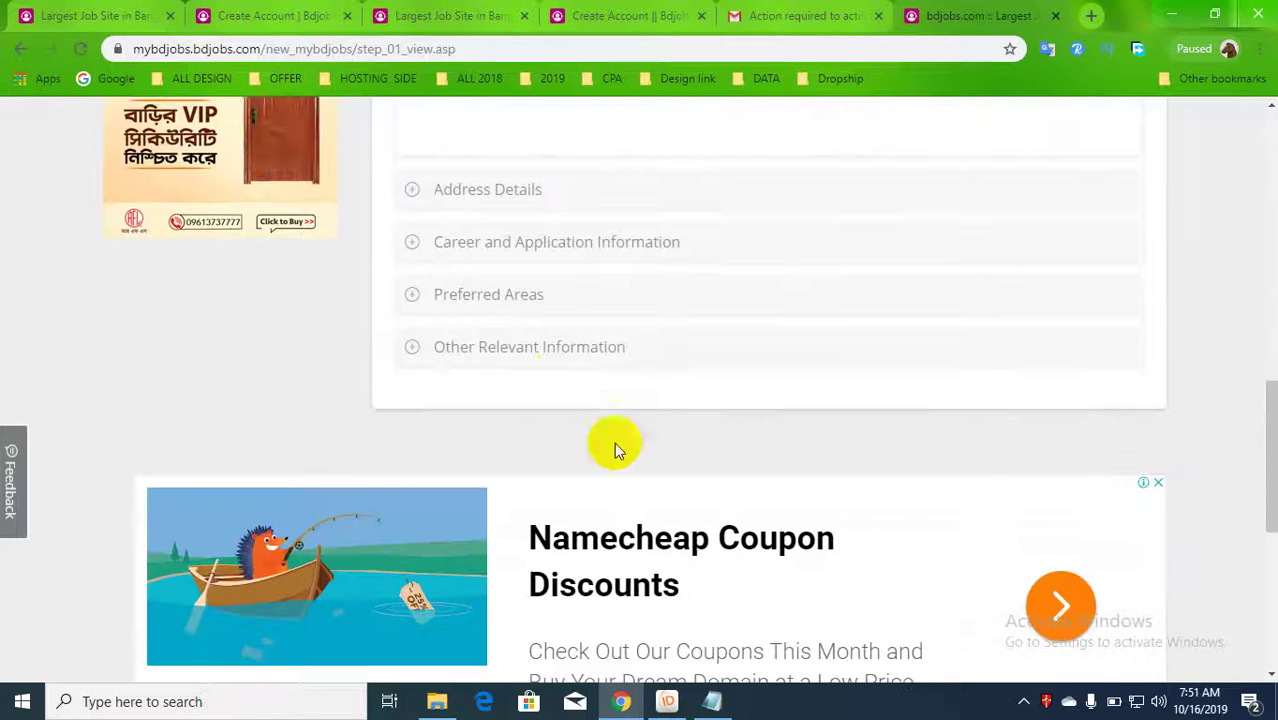
scroll(479, 273, up, 10)
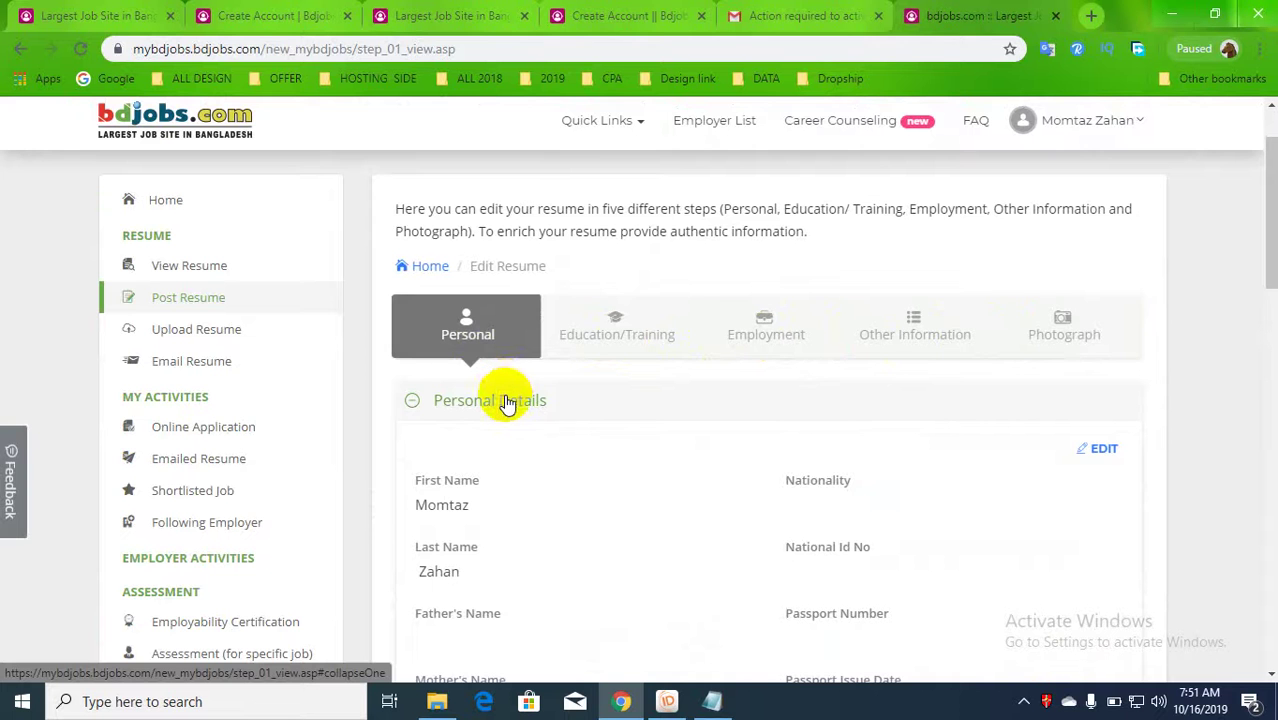
scroll(617, 405, down, 3)
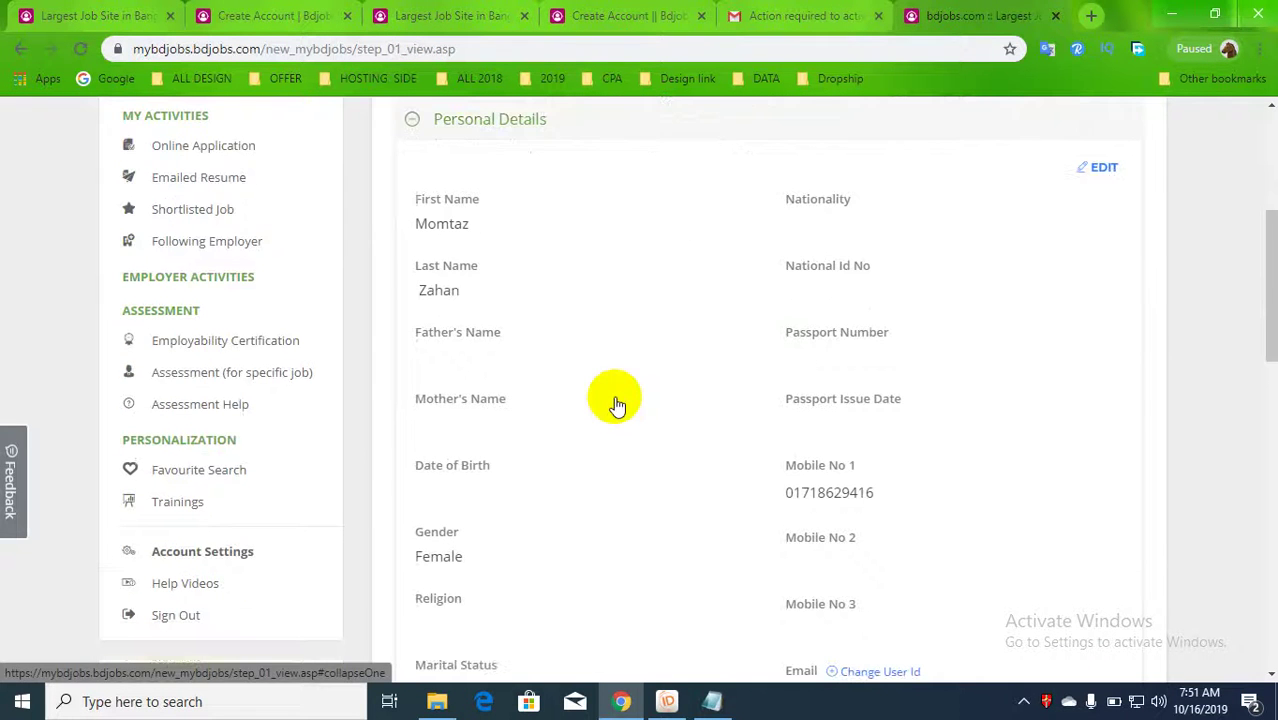
click(1104, 167)
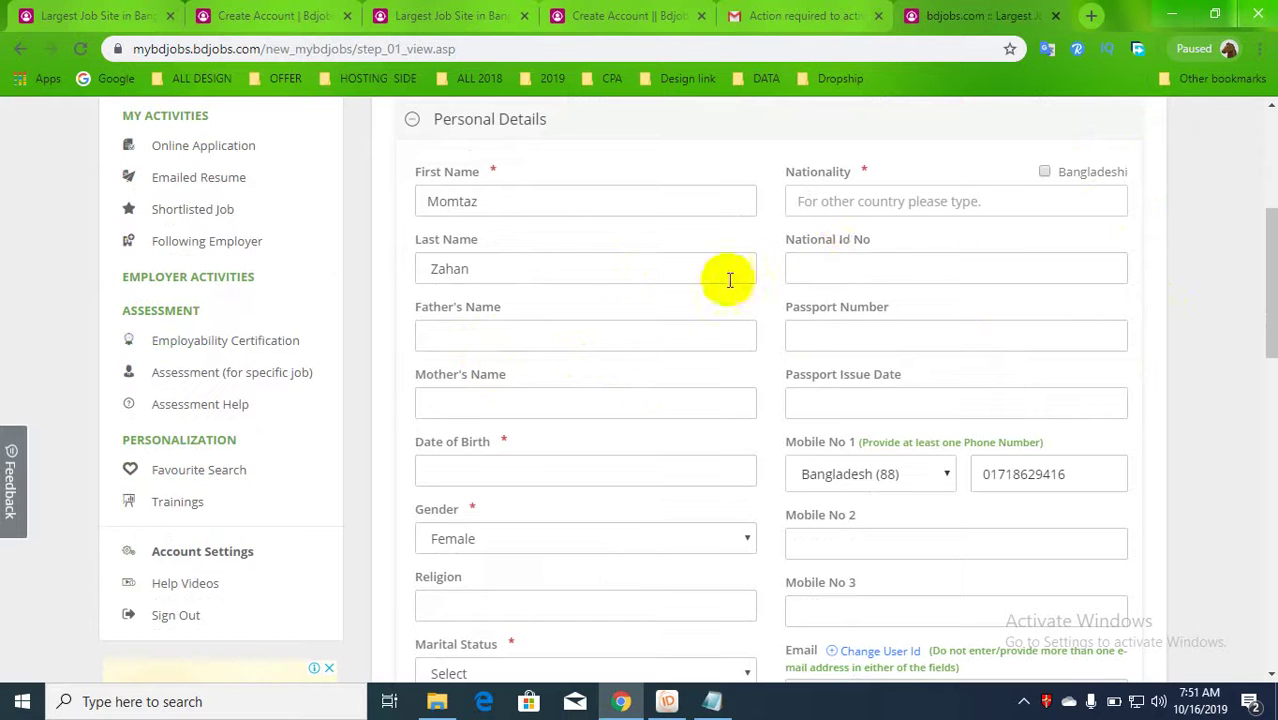
- Autofill nationality as Bangladesh and pick the suggested father's name
click(892, 203)
click(852, 258)
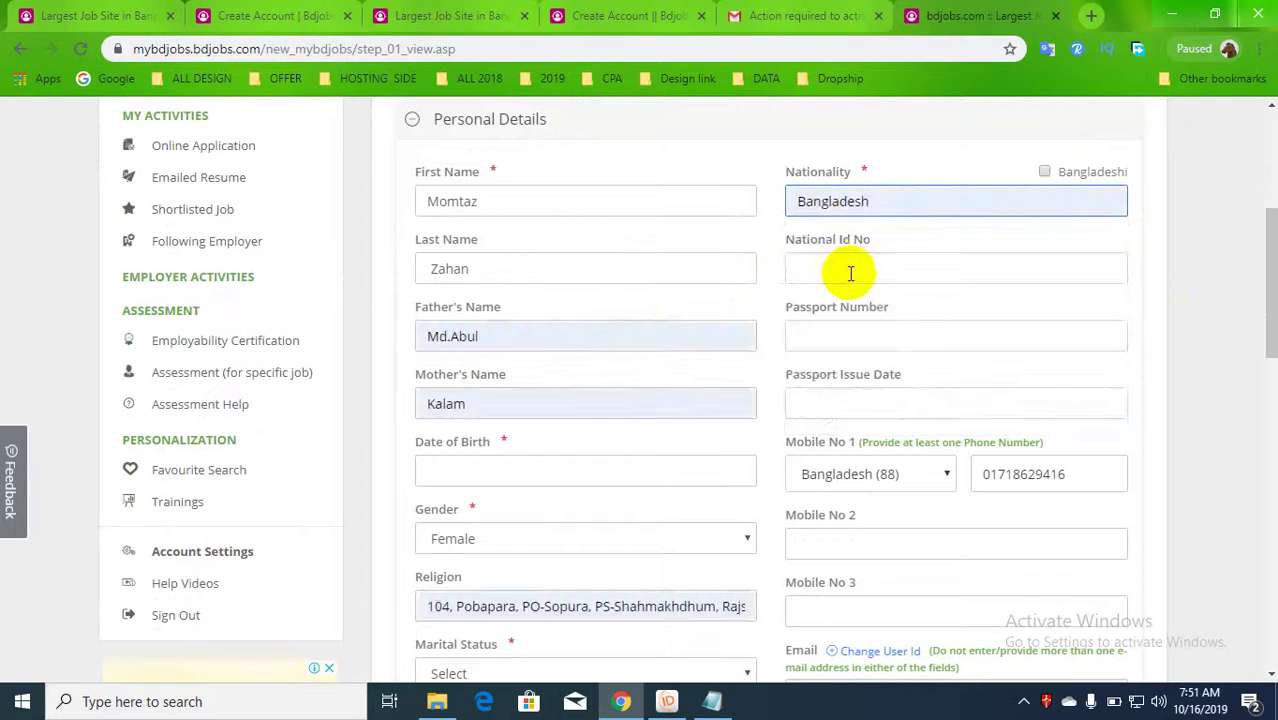
click(884, 277)
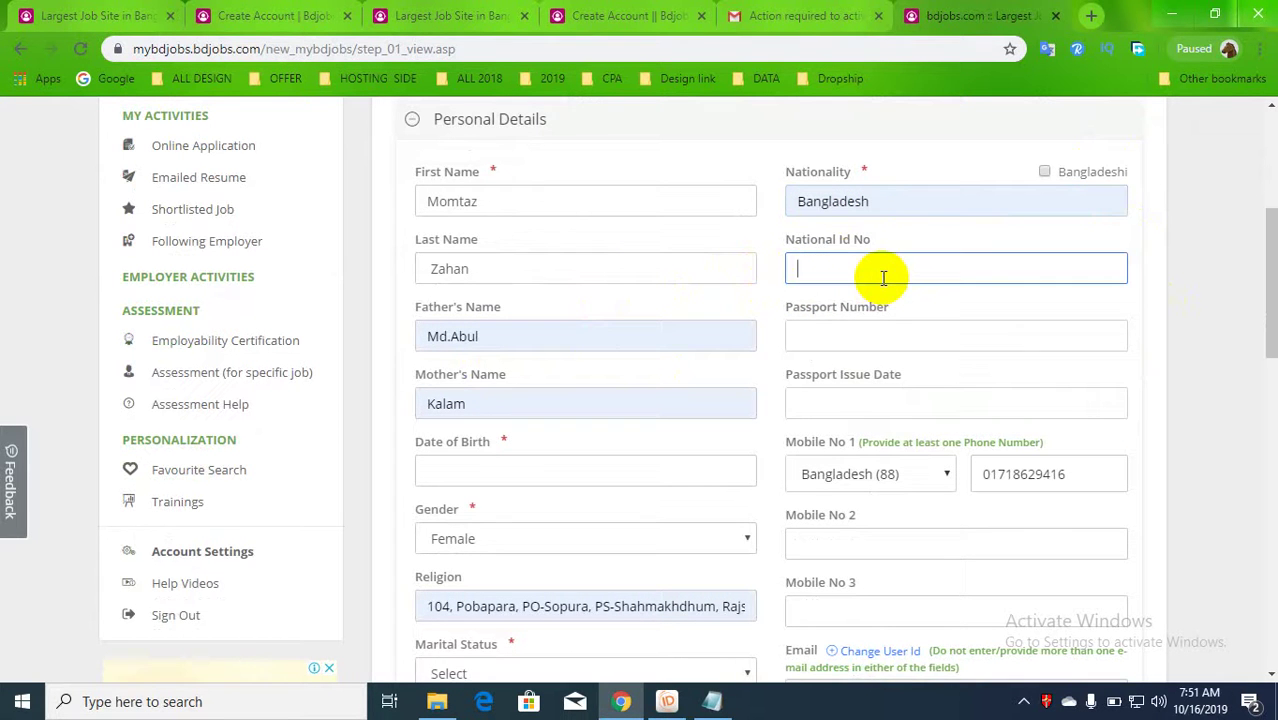
click(856, 342)
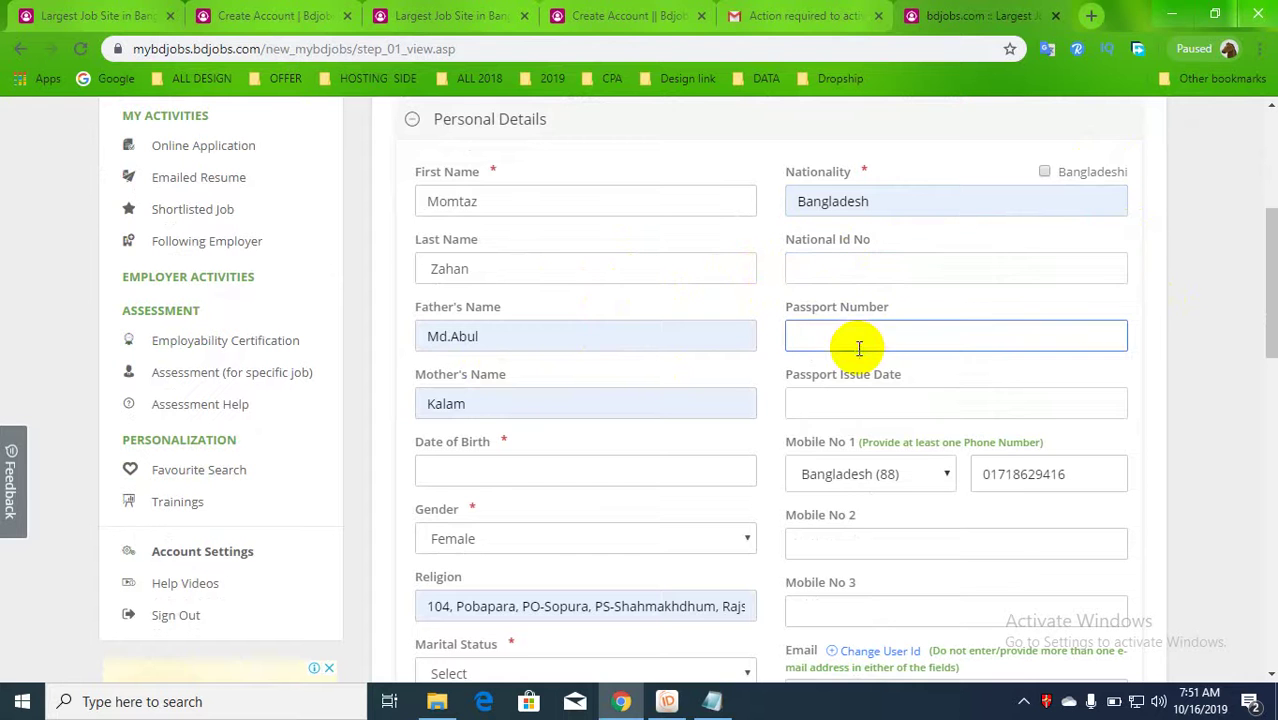
click(855, 405)
click(622, 403)
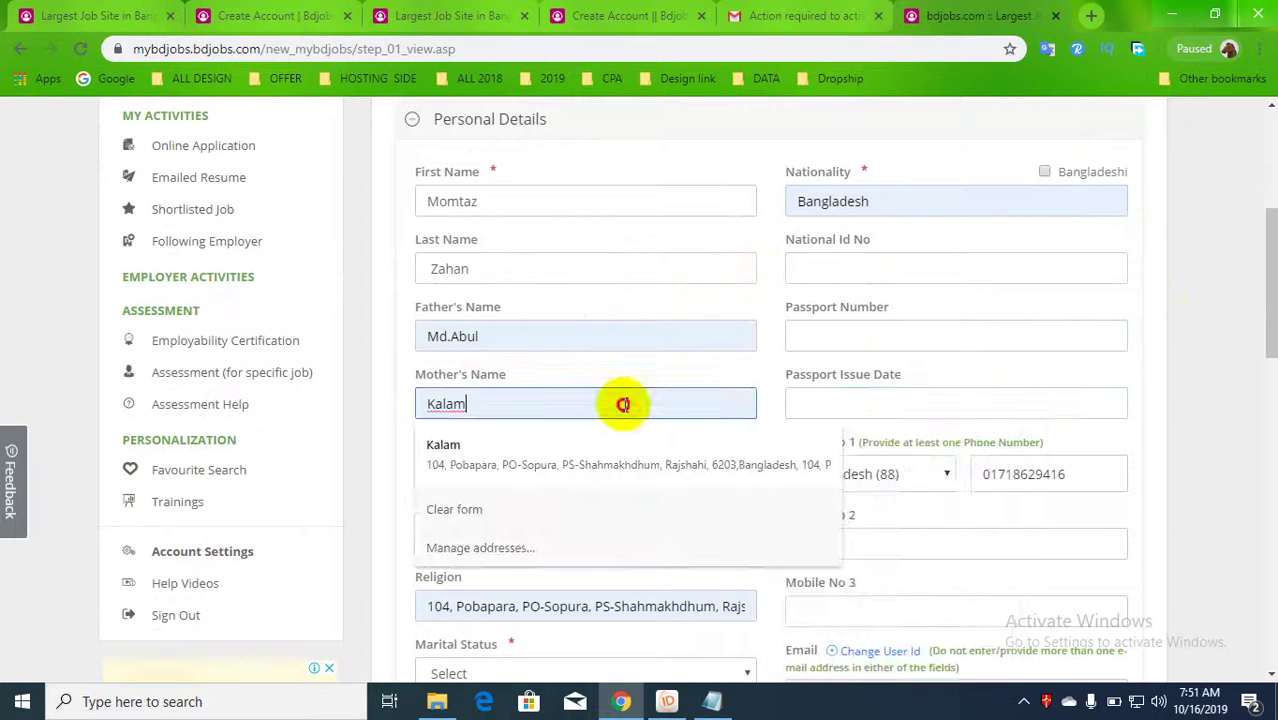
drag(530, 338, 415, 338)
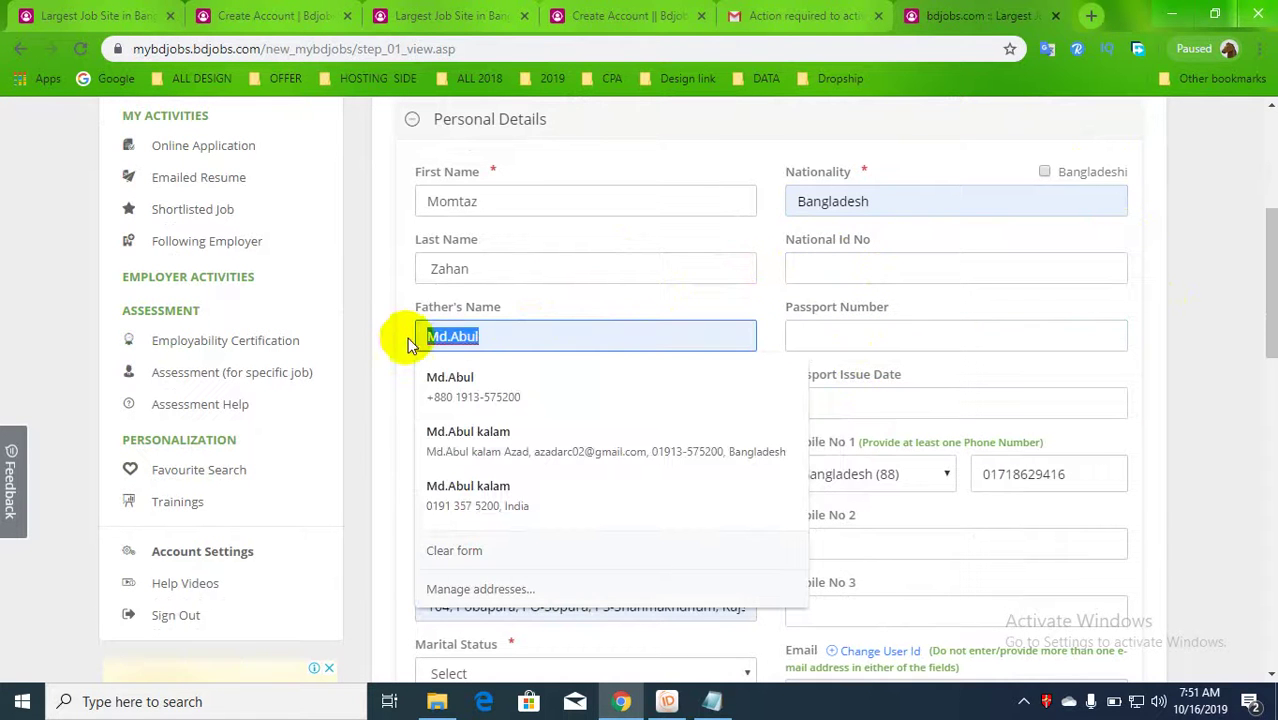
click(430, 388)
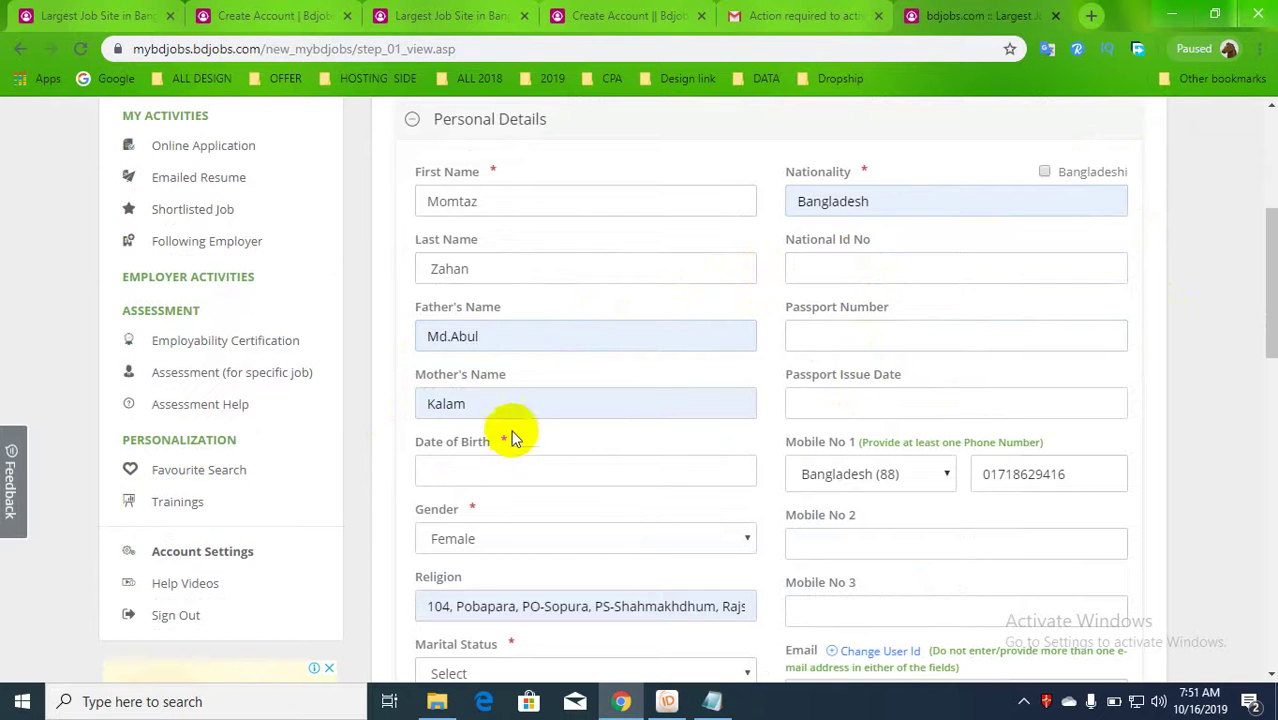
- Set marital status to Married and begin entering the date of birth
click(488, 468)
scroll(402, 541, down, 1)
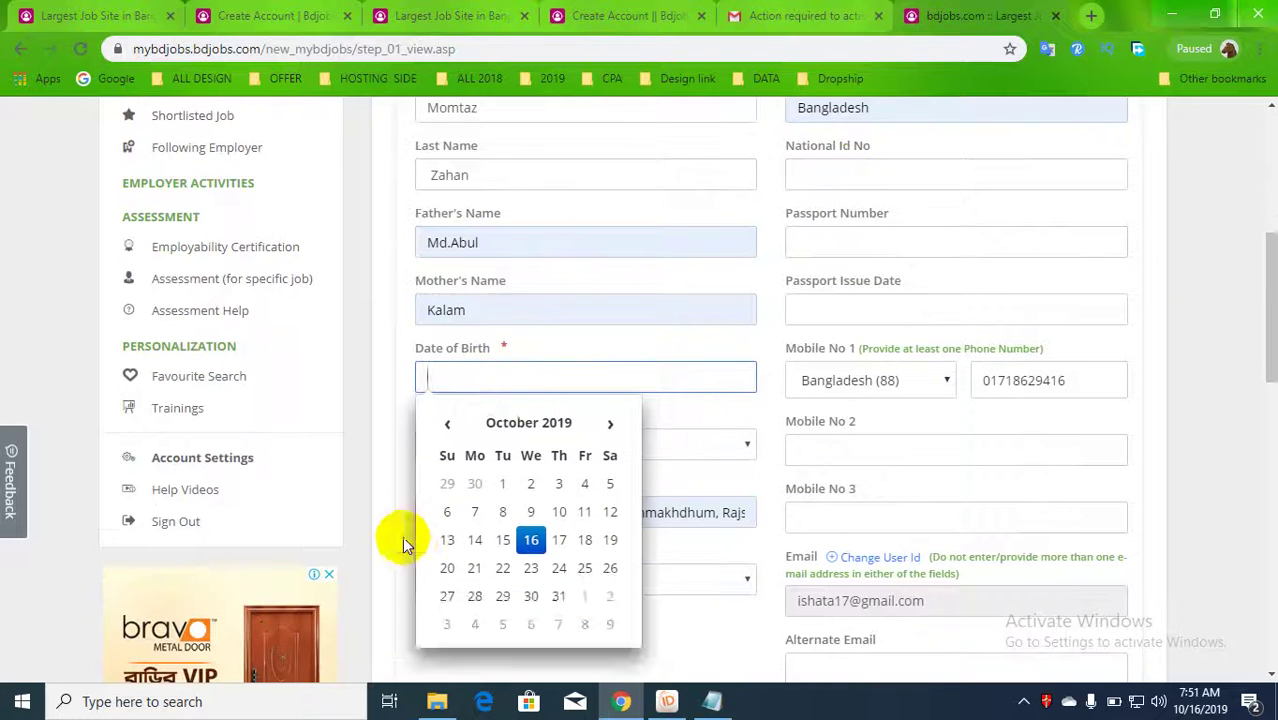
click(402, 536)
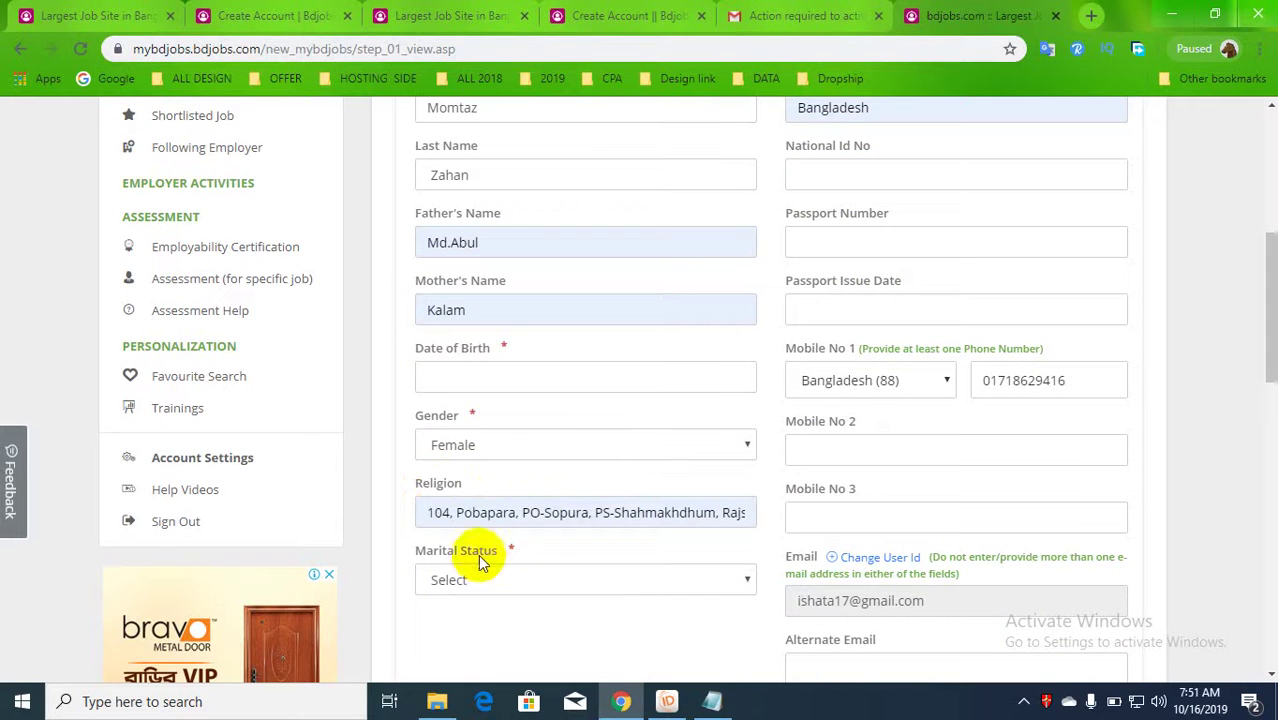
click(500, 585)
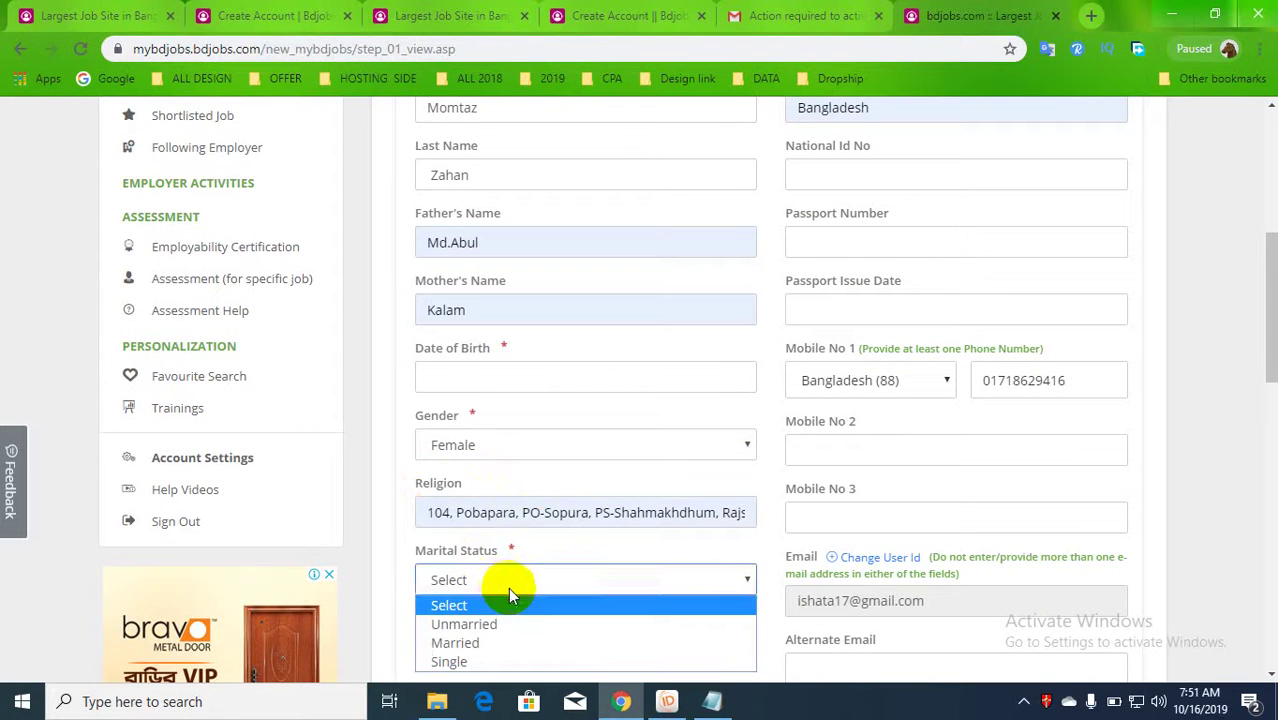
click(500, 643)
scroll(650, 550, down, 1)
click(864, 425)
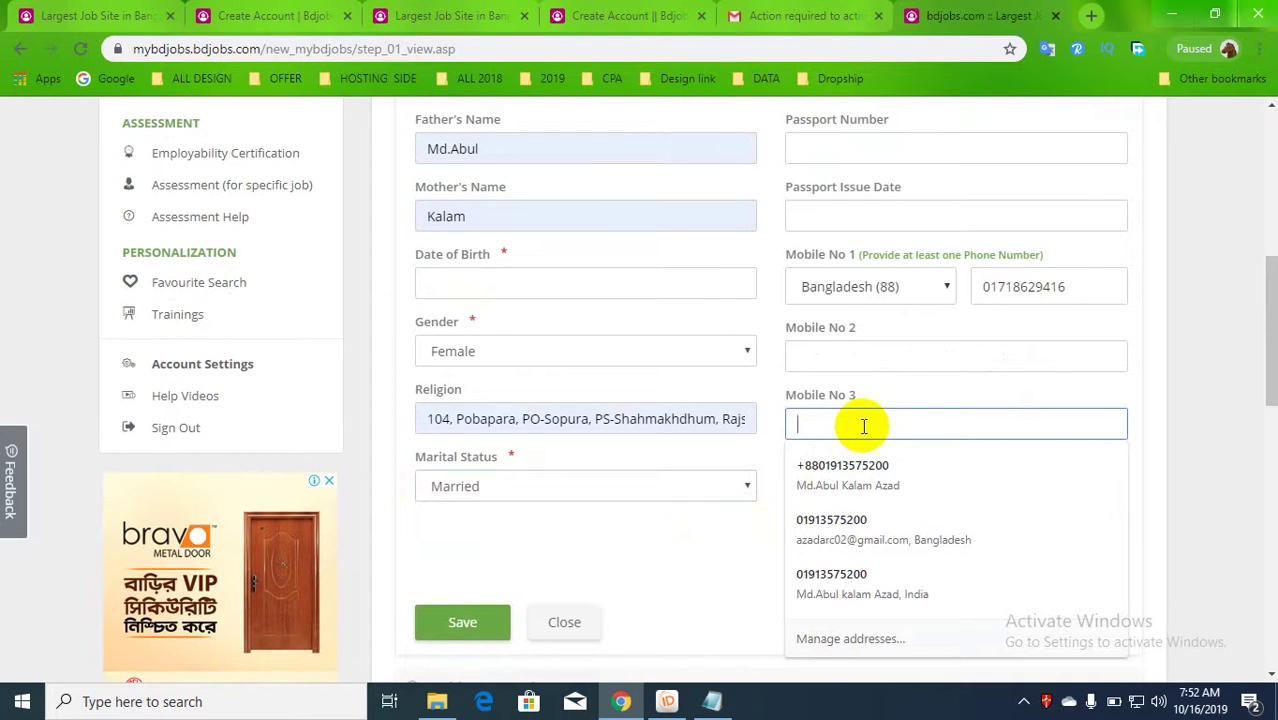
click(502, 345)
click(533, 287)
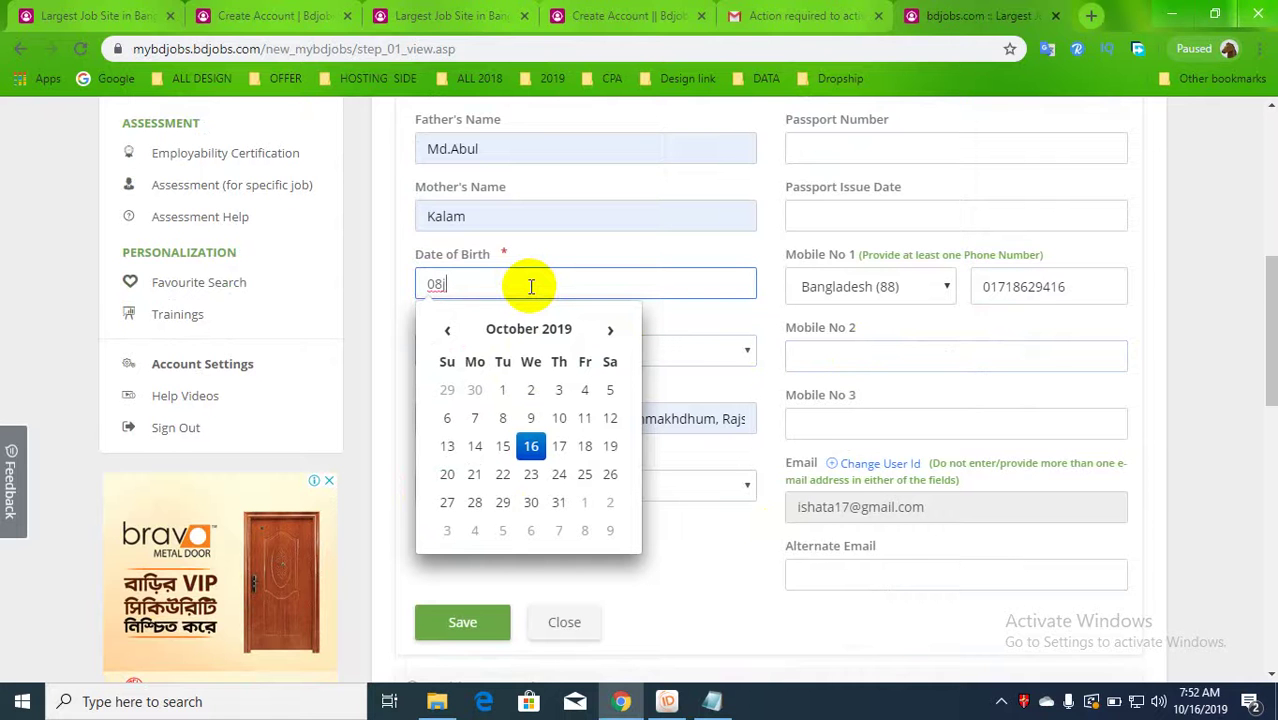
- Pick June and the 8th in the date of birth calendar
click(528, 330)
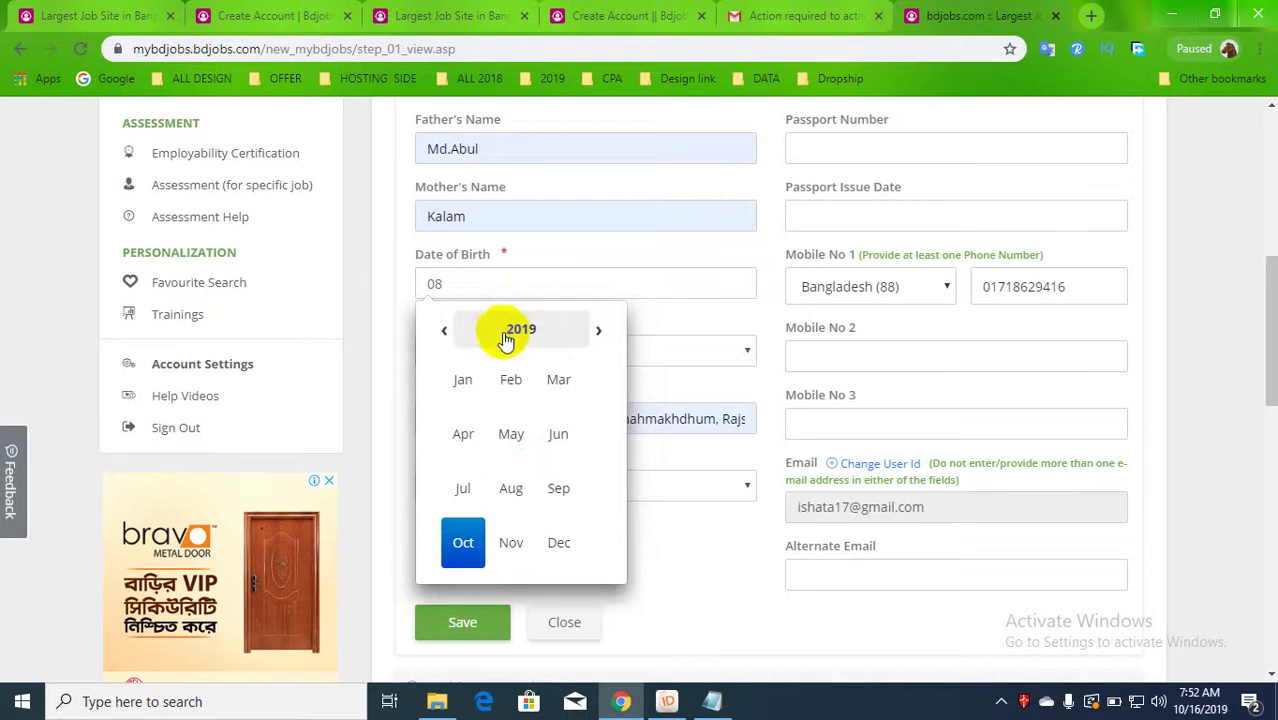
click(556, 446)
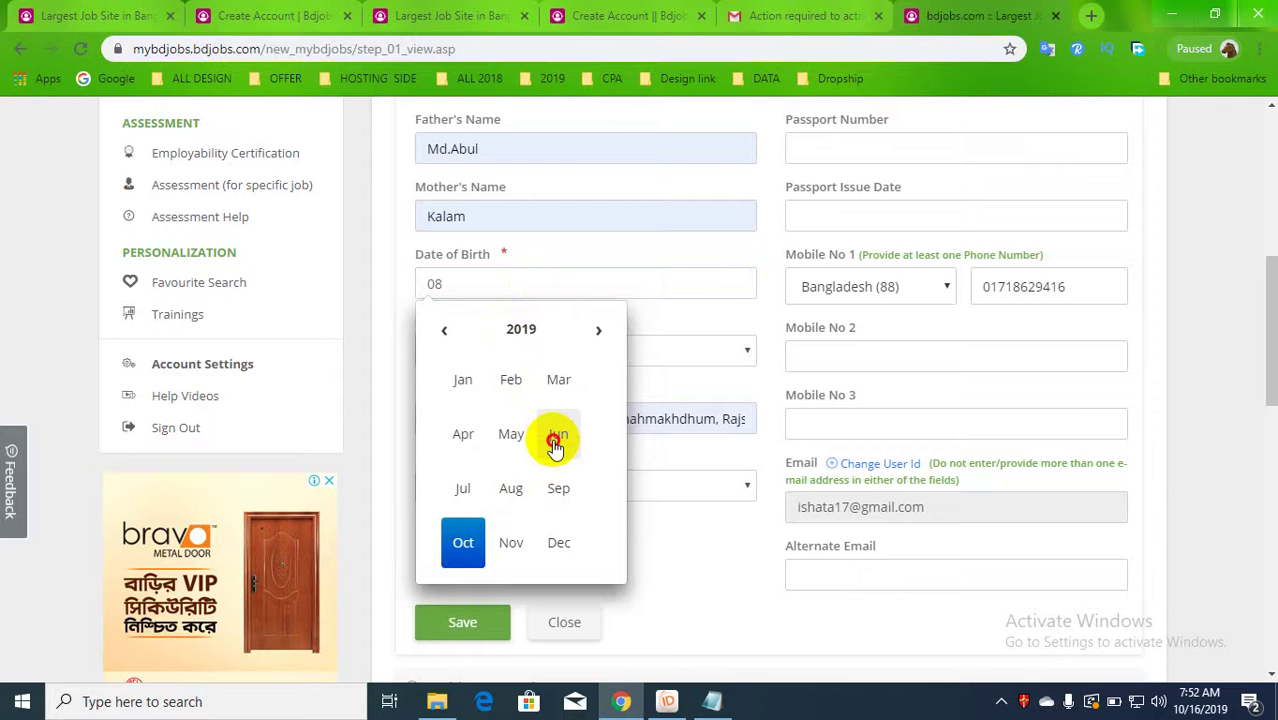
click(500, 284)
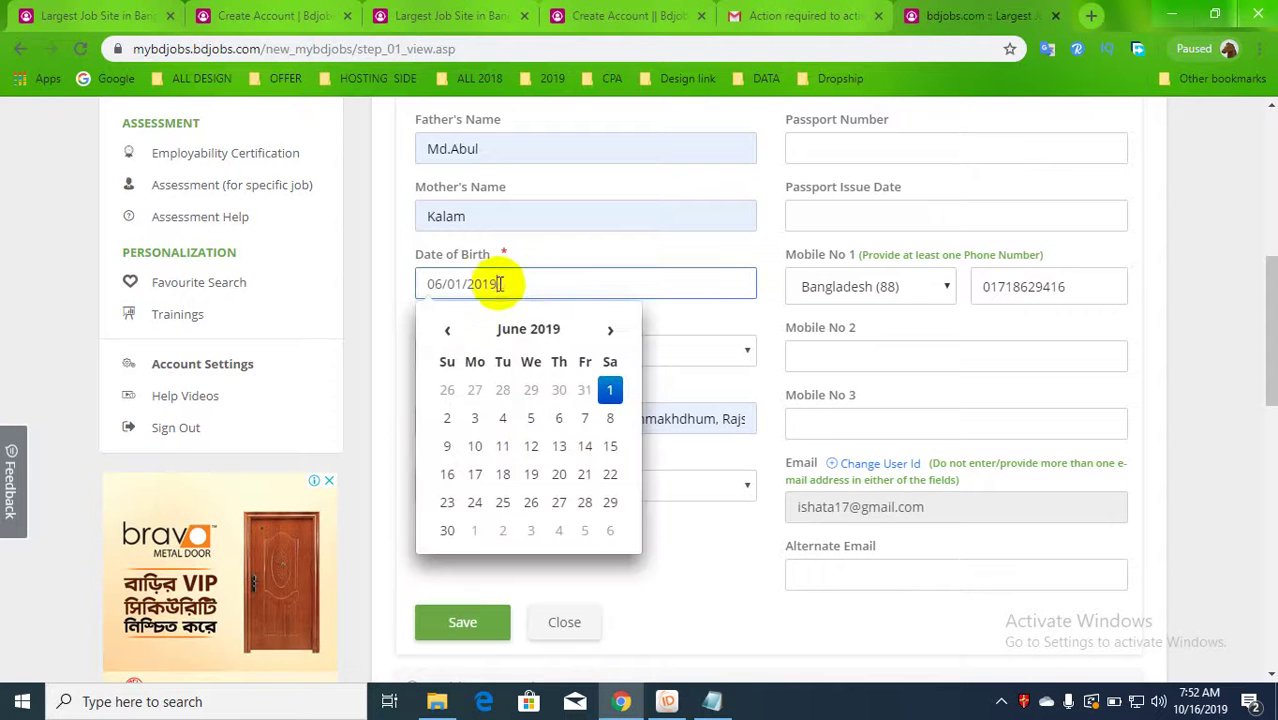
click(607, 419)
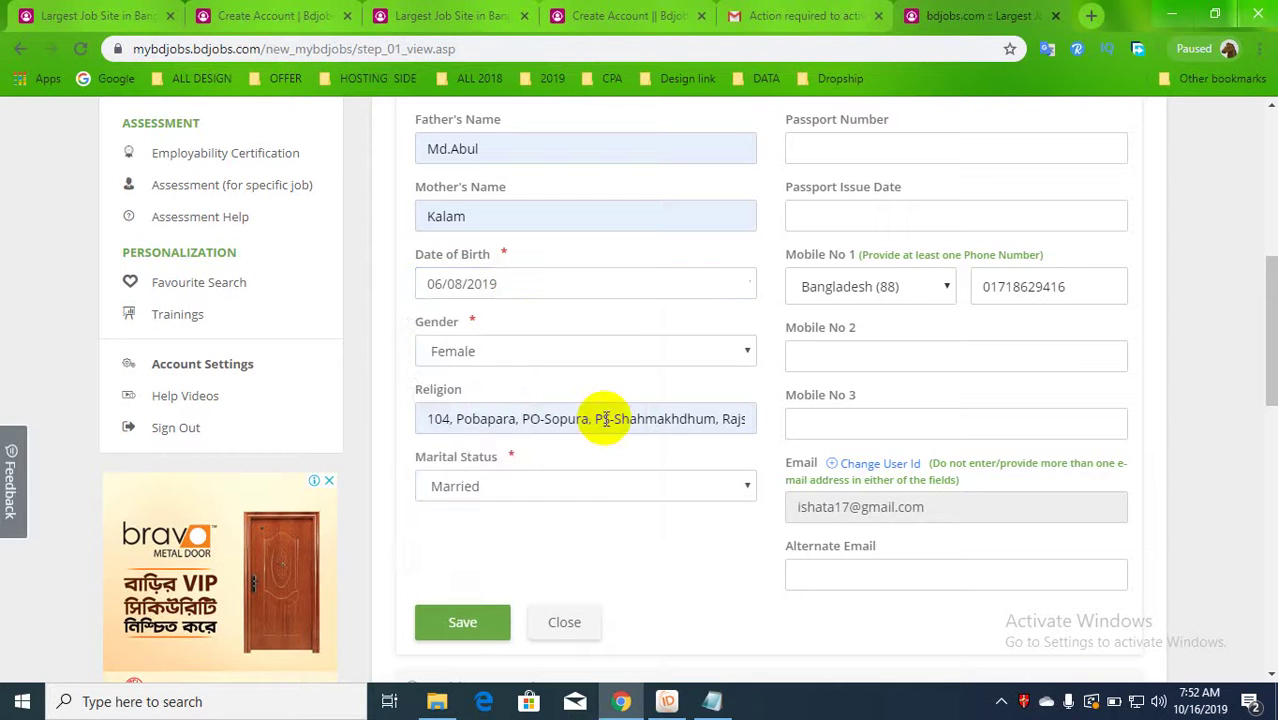
- Go back to the 1990s decade and set the birth year to 1997
click(519, 284)
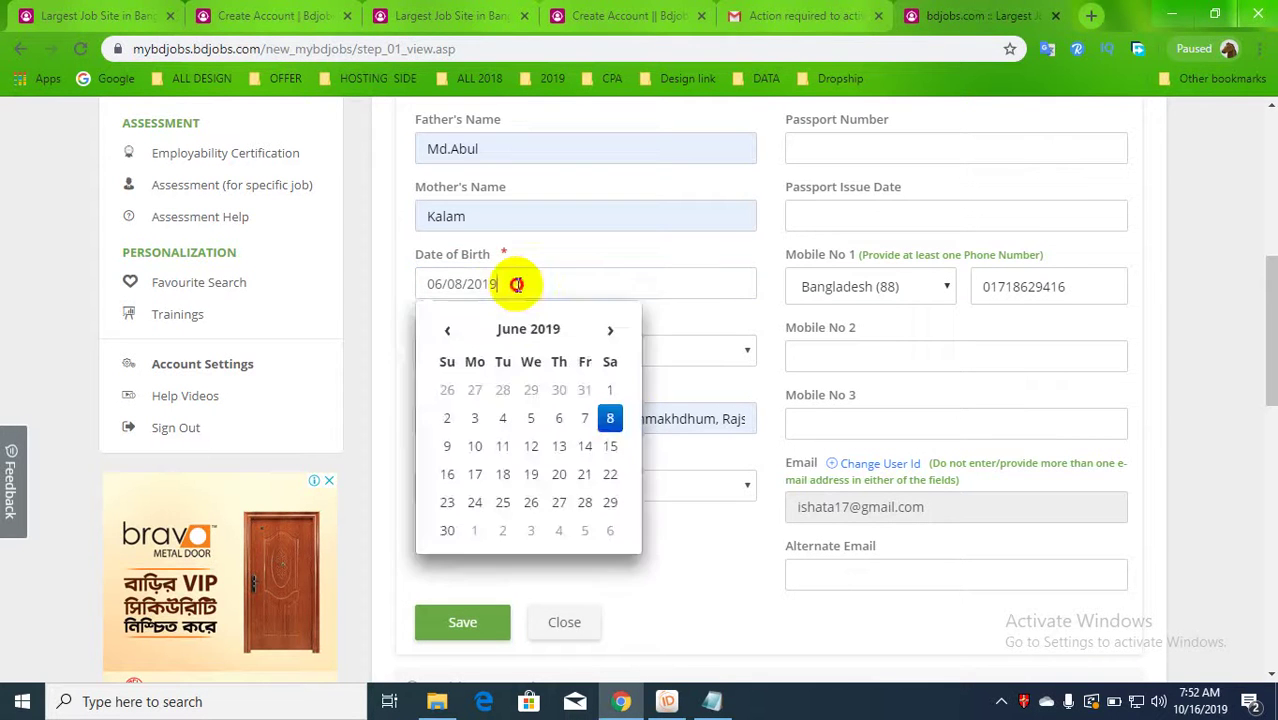
click(570, 334)
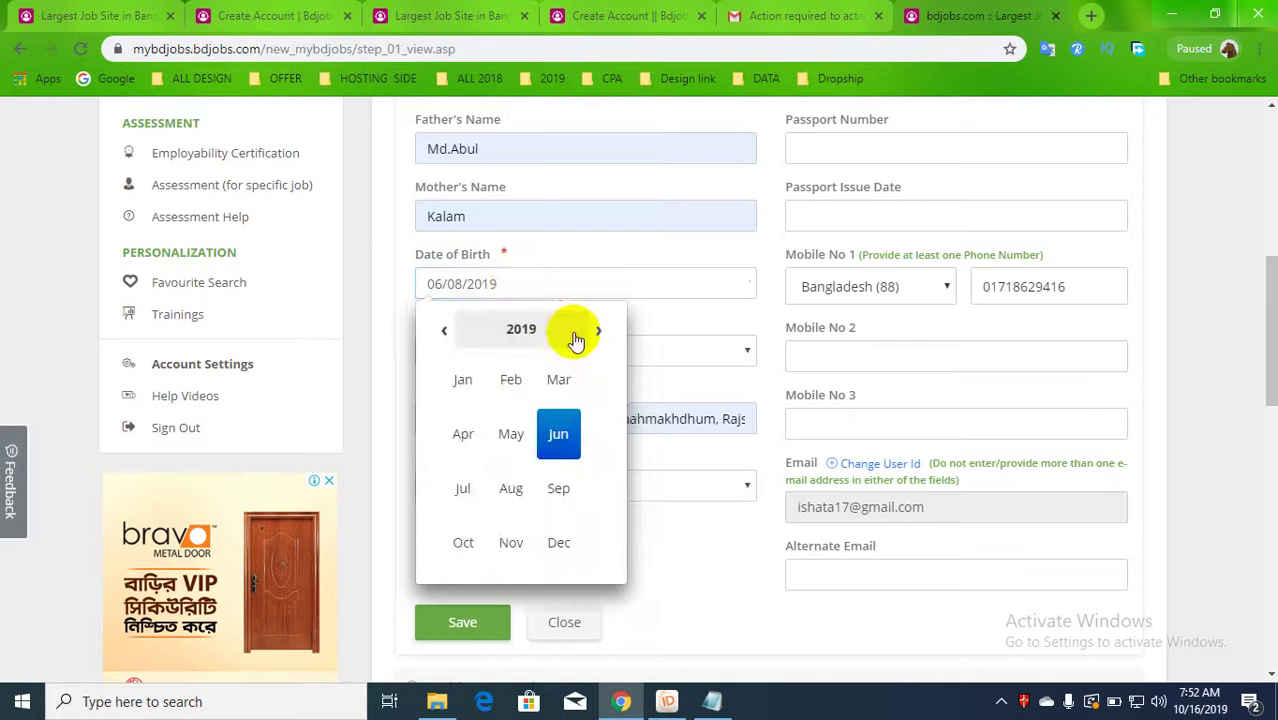
click(524, 320)
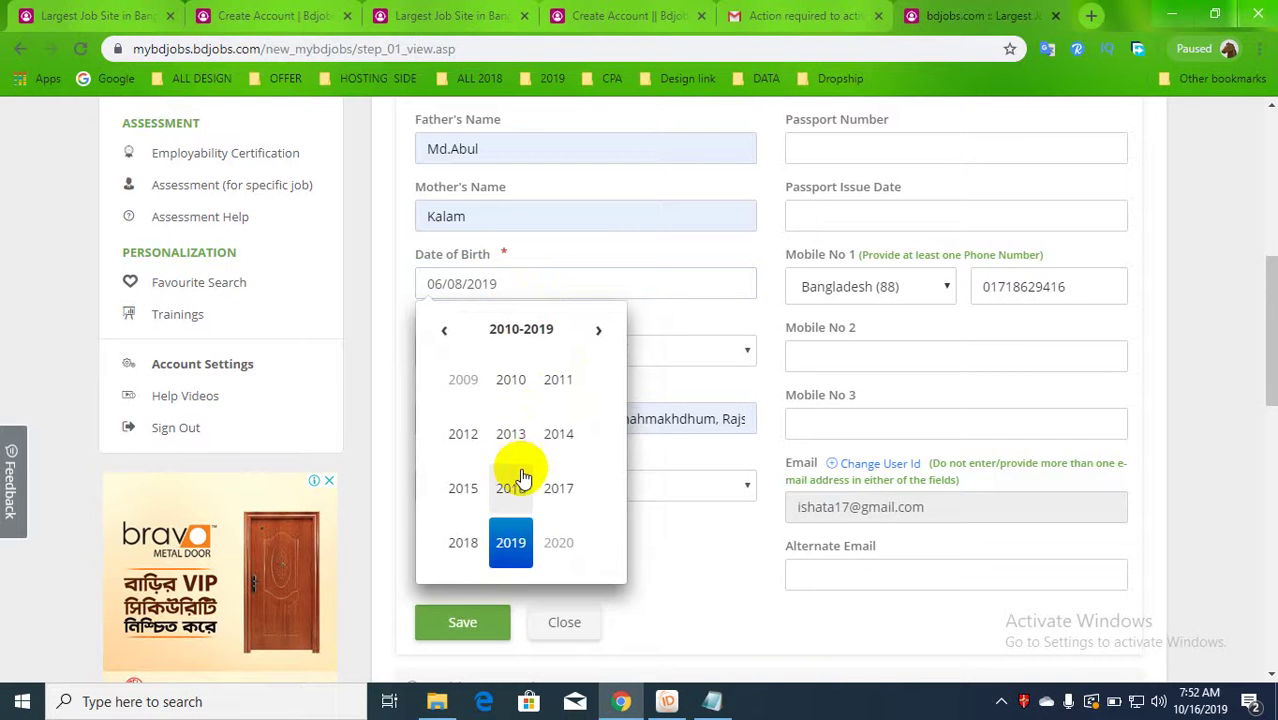
scroll(541, 521, up, 1)
scroll(527, 490, down, 1)
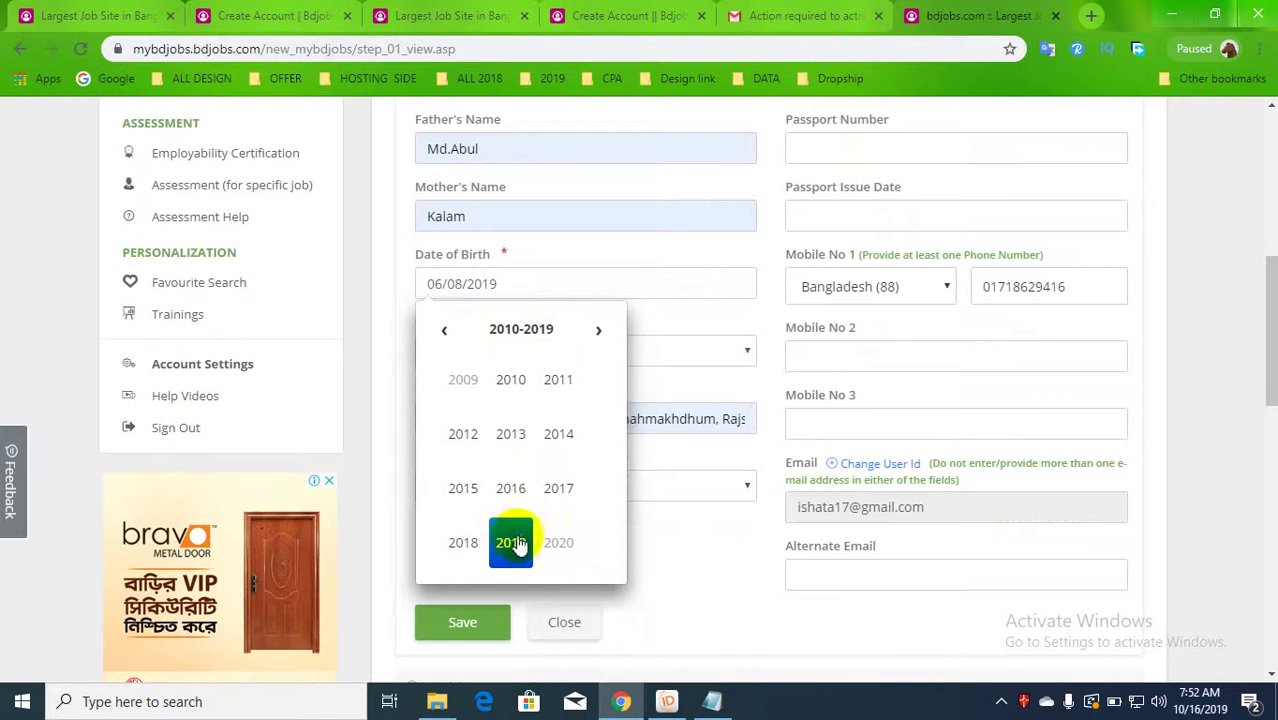
click(446, 330)
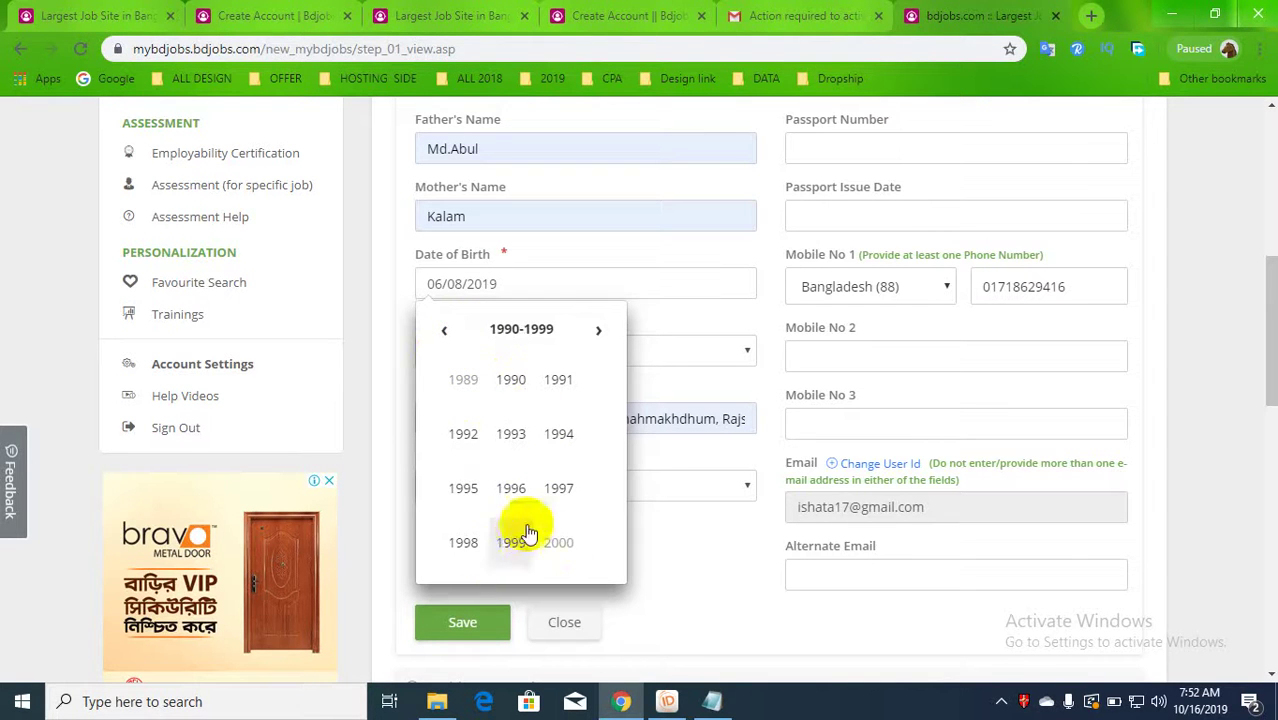
click(550, 489)
click(472, 284)
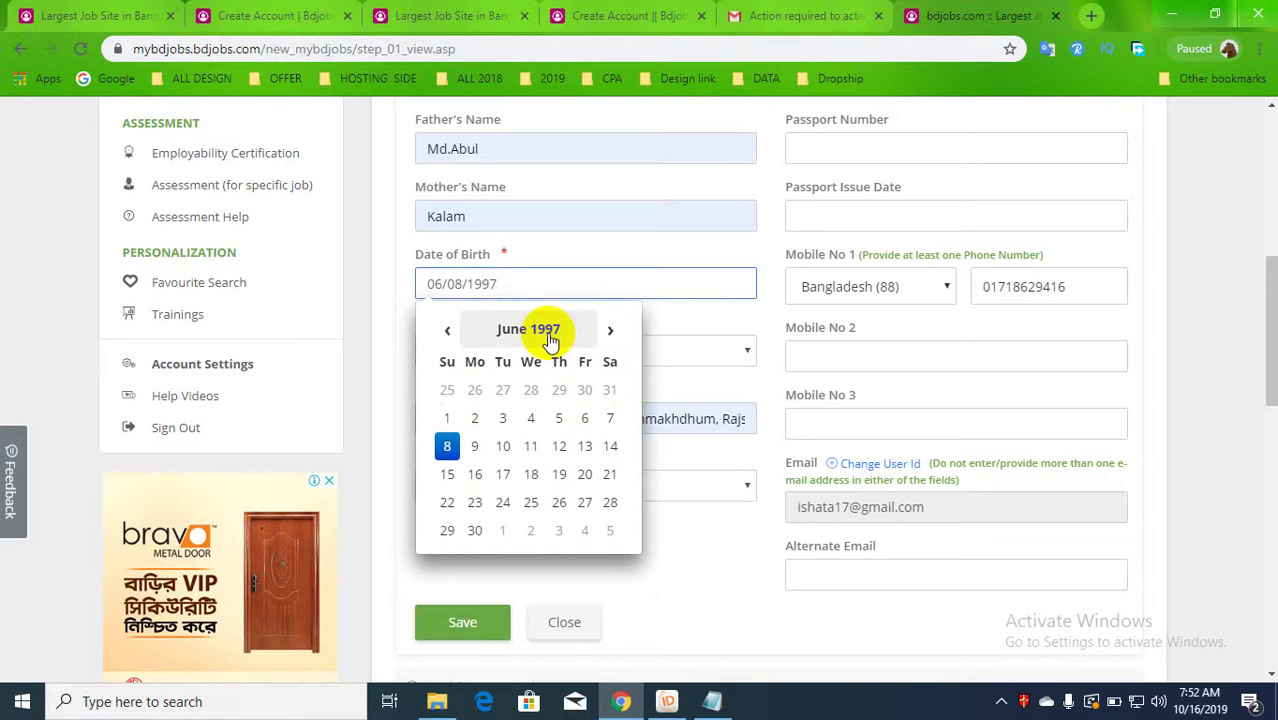
click(736, 340)
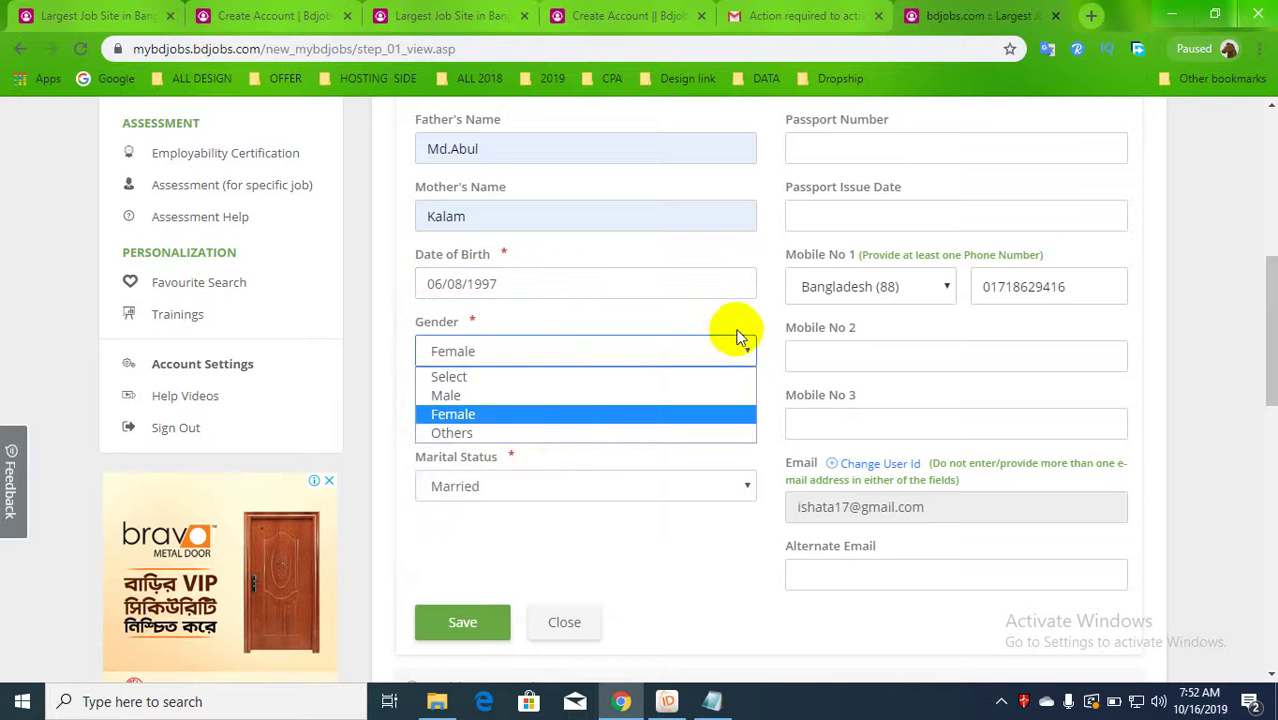
- Keep gender as Female, enter the second mobile number, and save the personal details
click(485, 414)
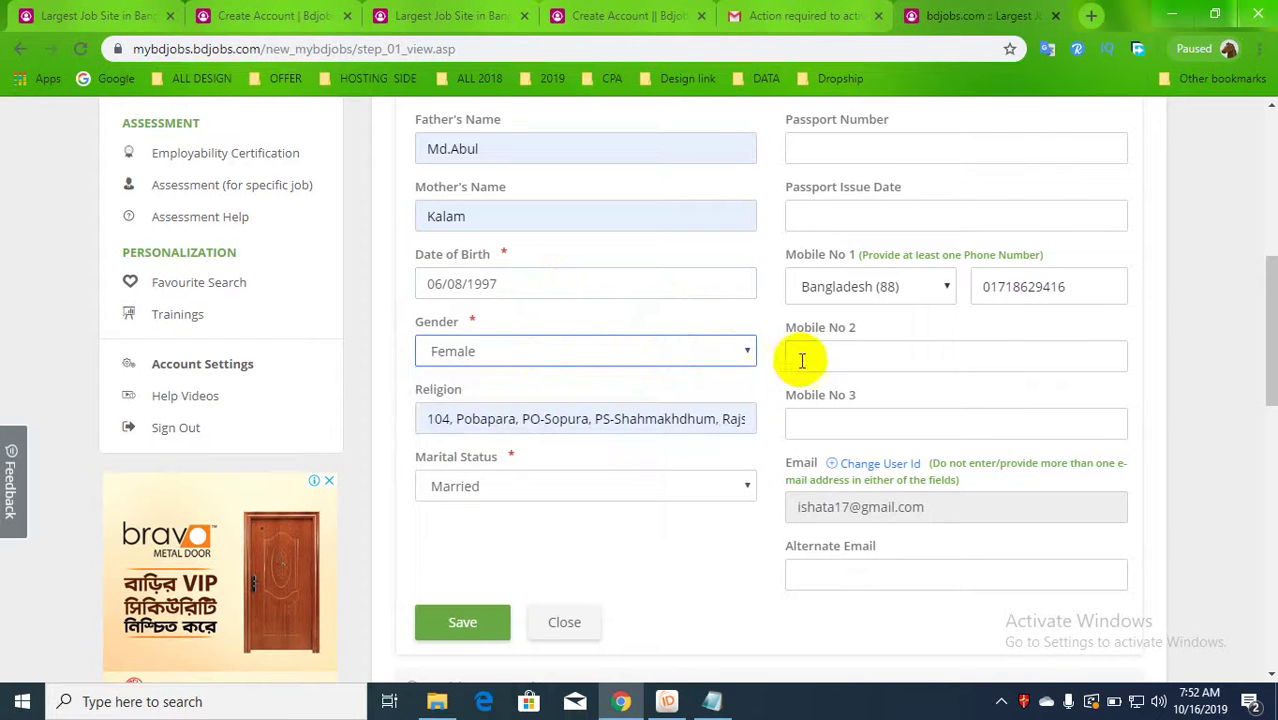
click(855, 362)
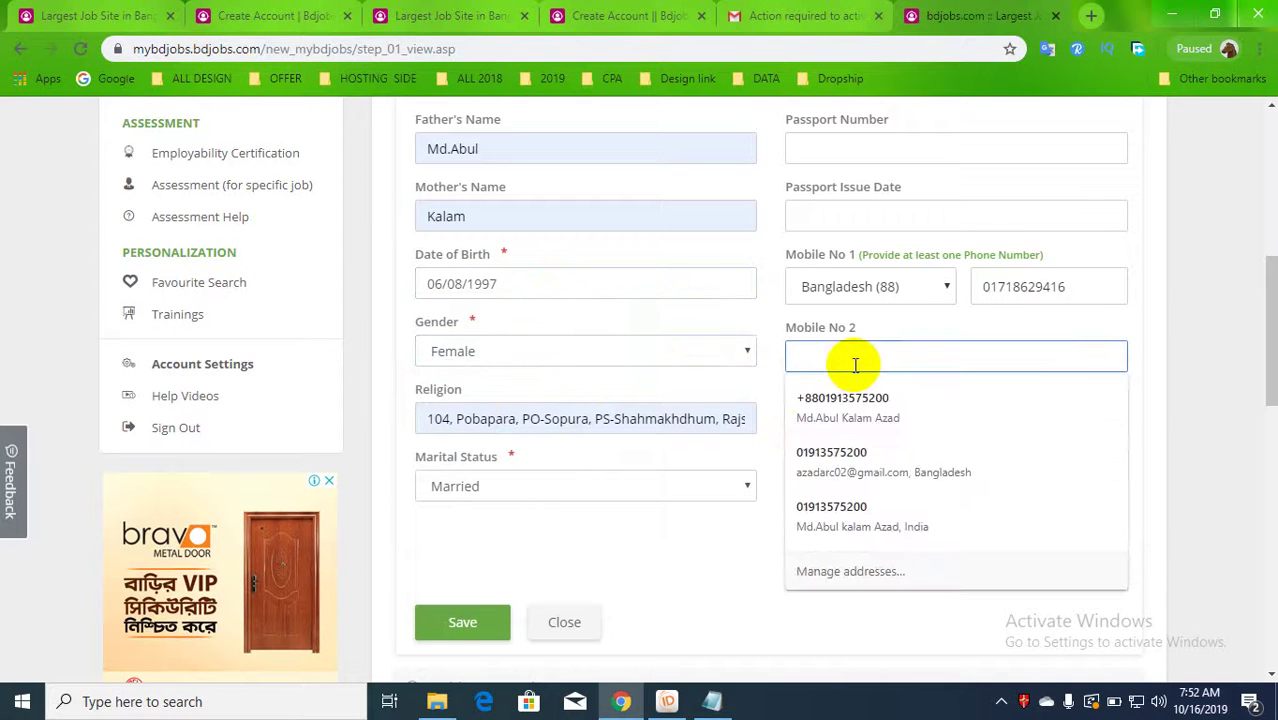
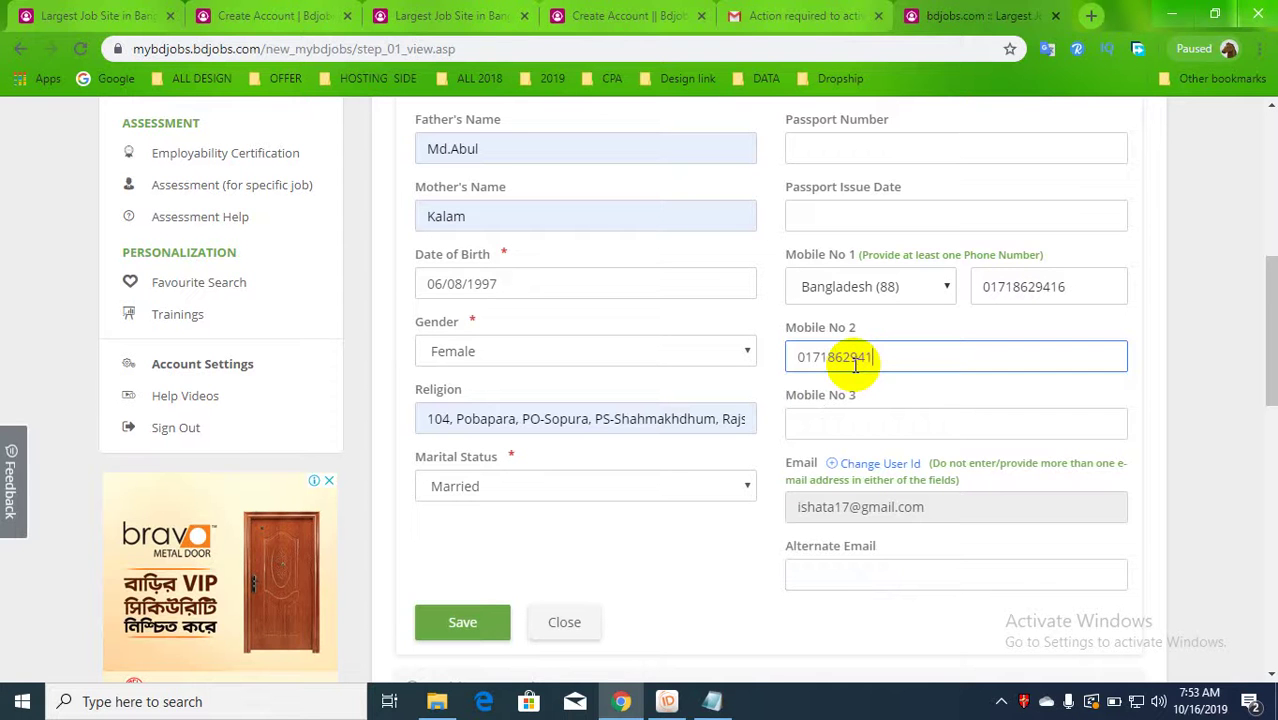
click(1184, 354)
scroll(678, 493, down, 1)
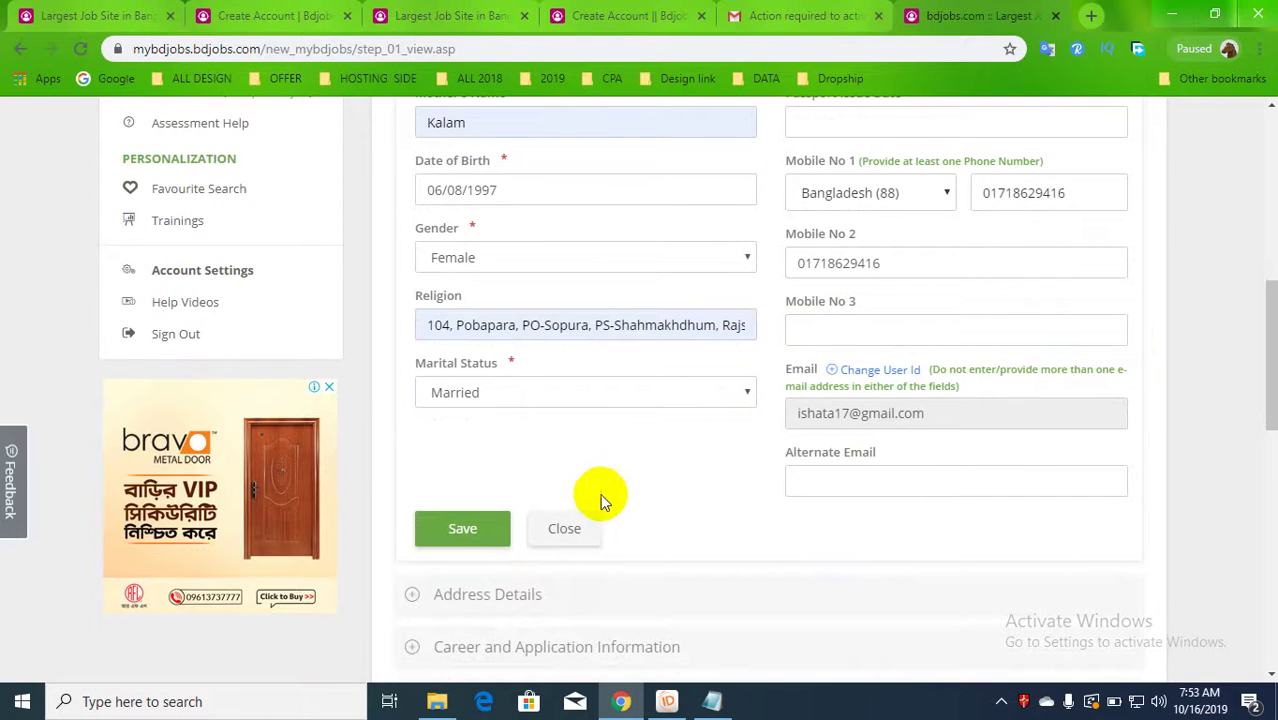
scroll(736, 496, down, 1)
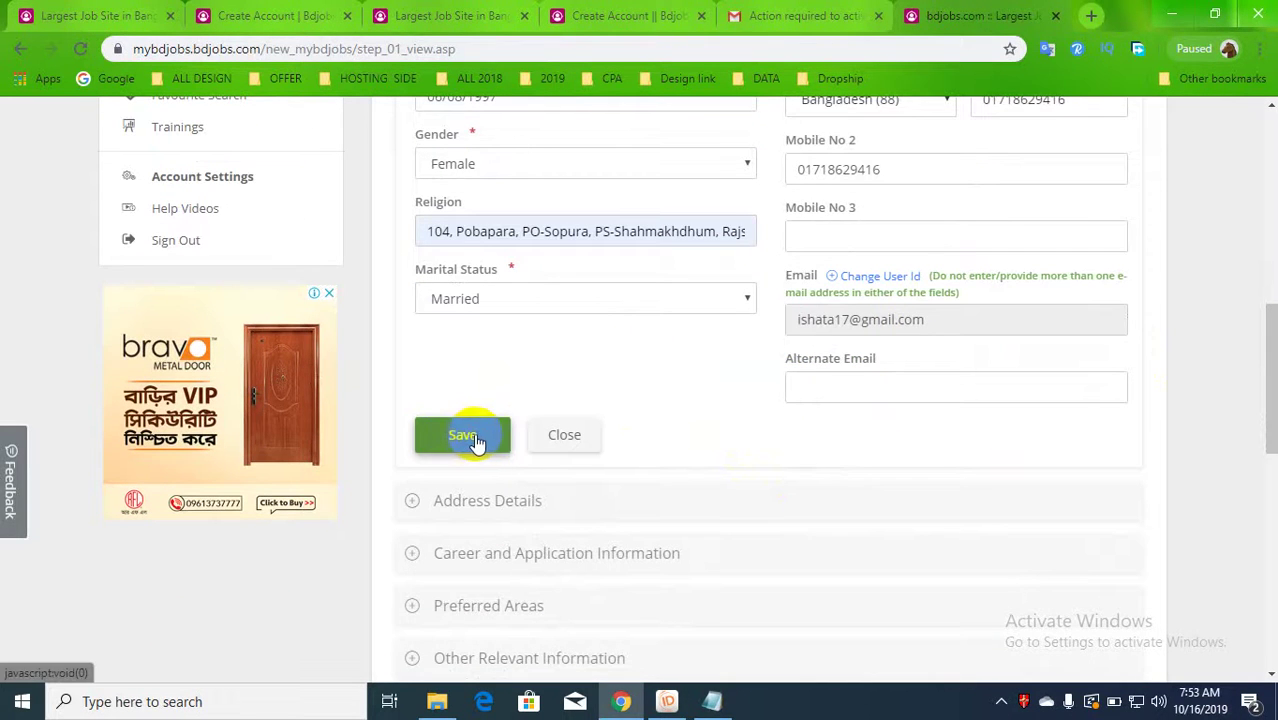
click(477, 437)
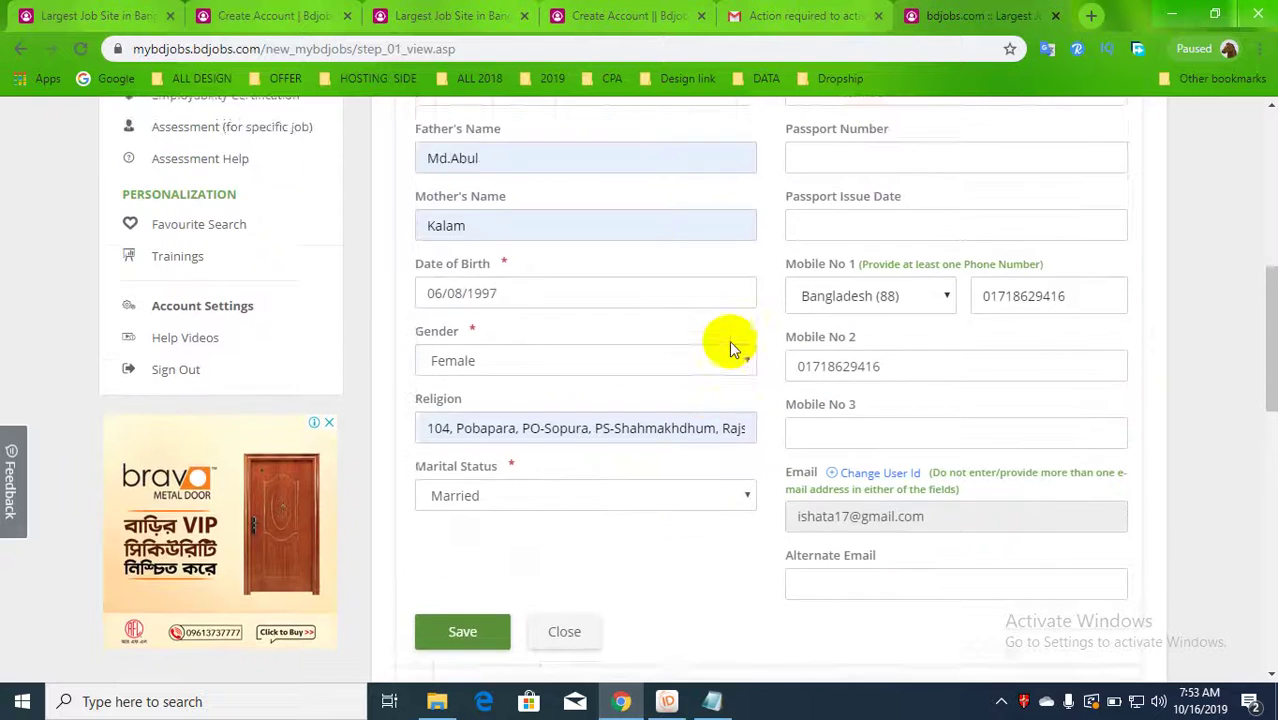
- Enter the National ID number and try saving the personal details again
scroll(543, 248, up, 1)
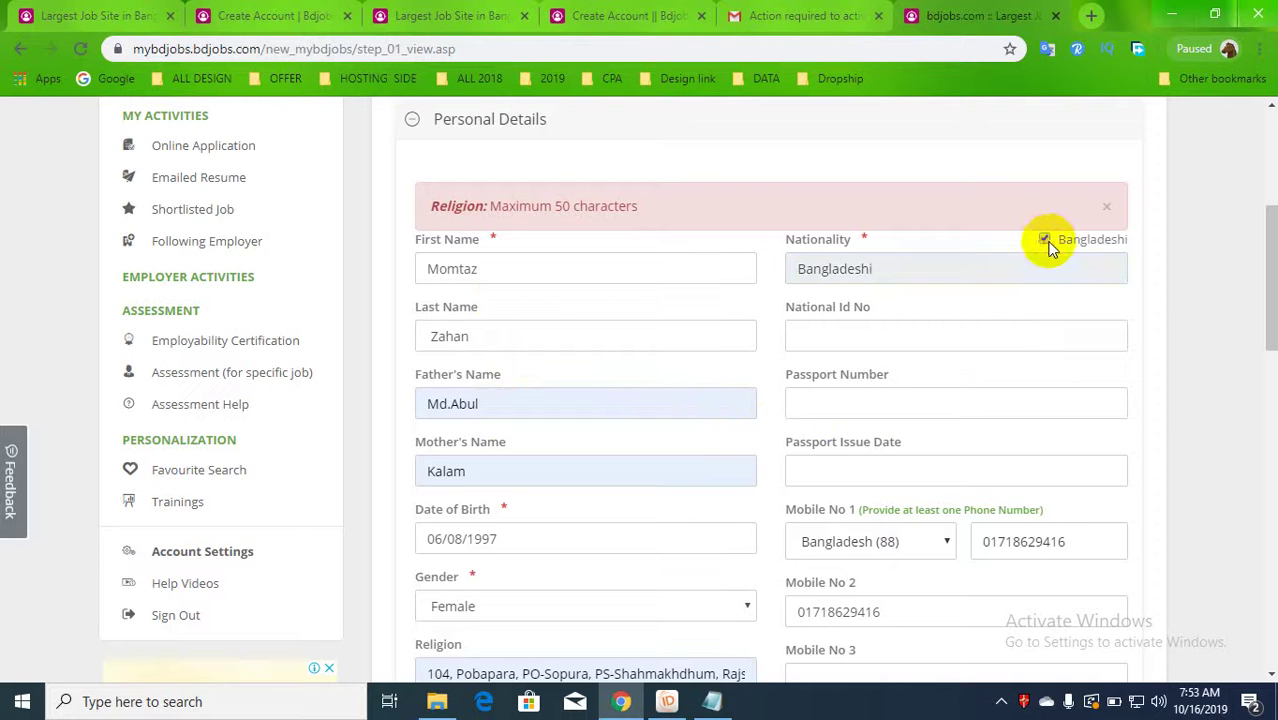
scroll(525, 441, down, 3)
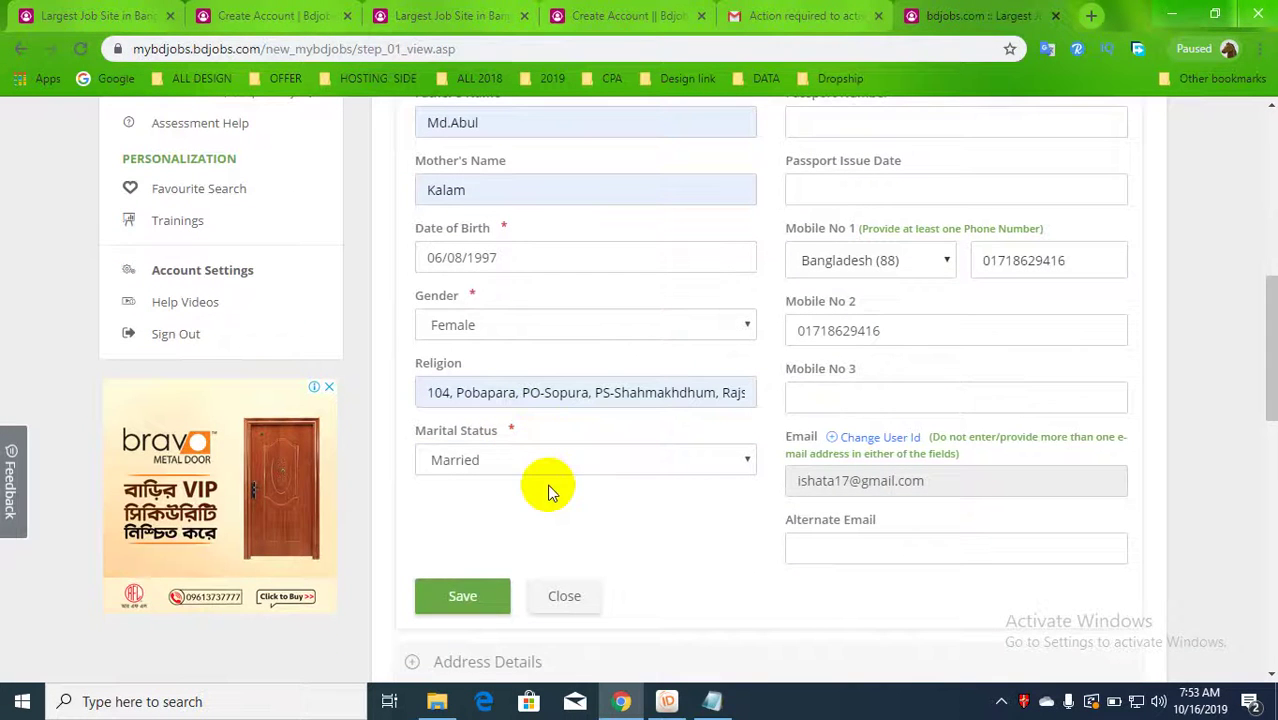
scroll(545, 480, up, 2)
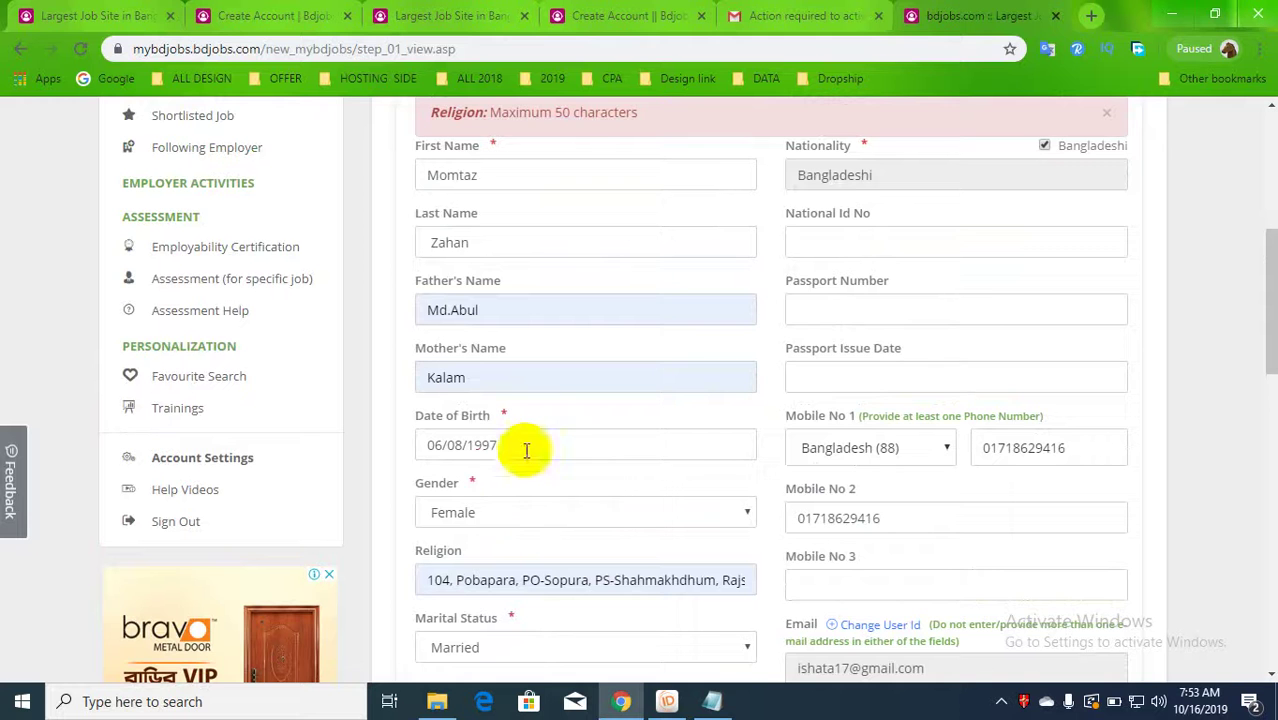
click(848, 372)
click(855, 310)
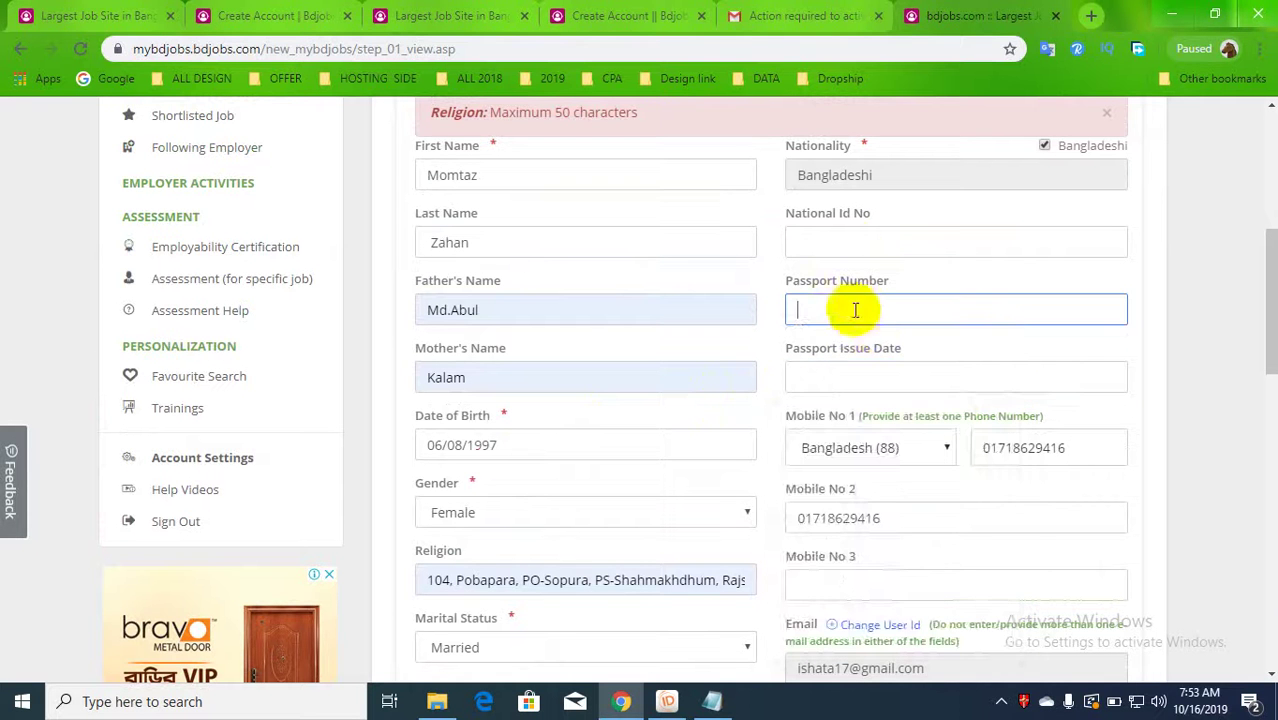
click(855, 248)
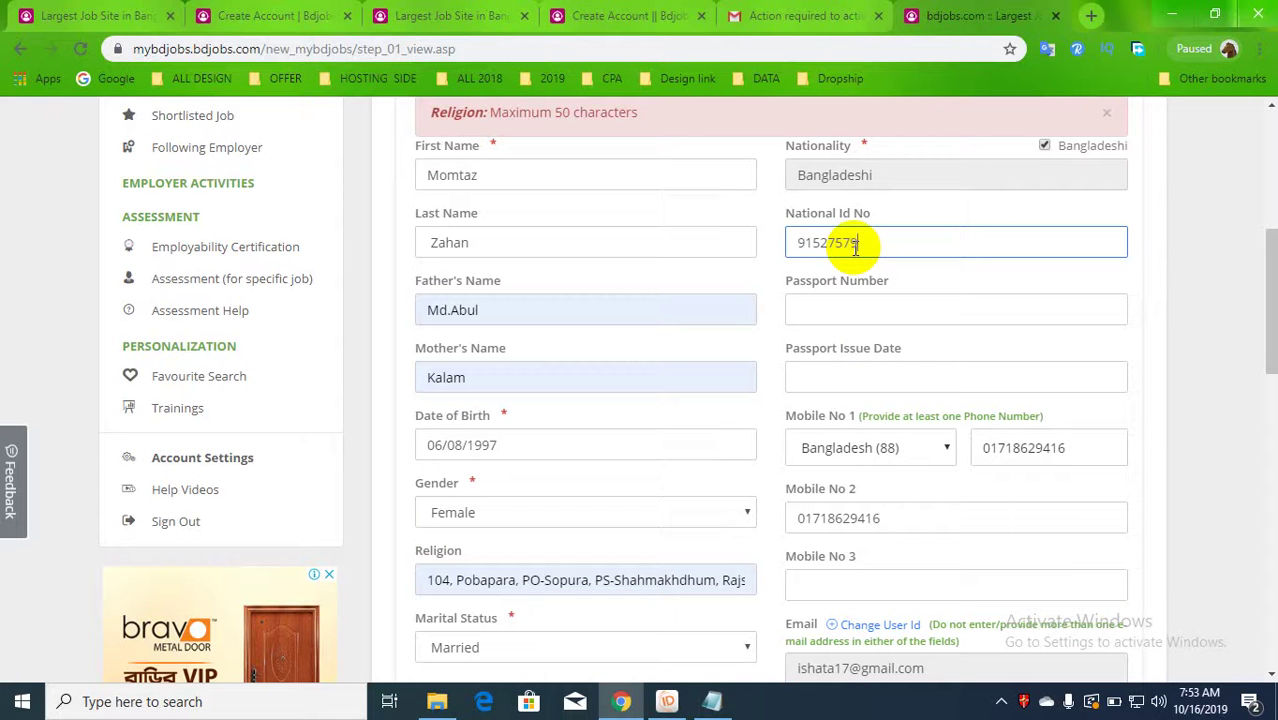
scroll(860, 300, down, 2)
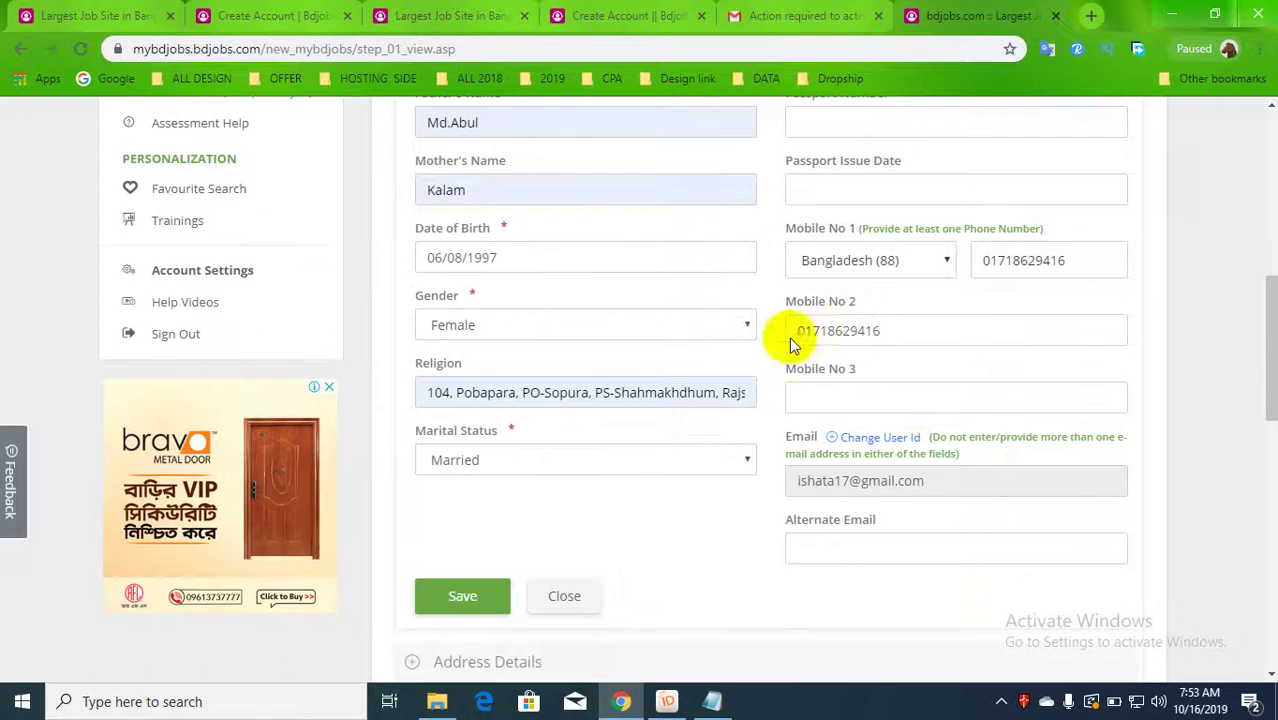
click(460, 594)
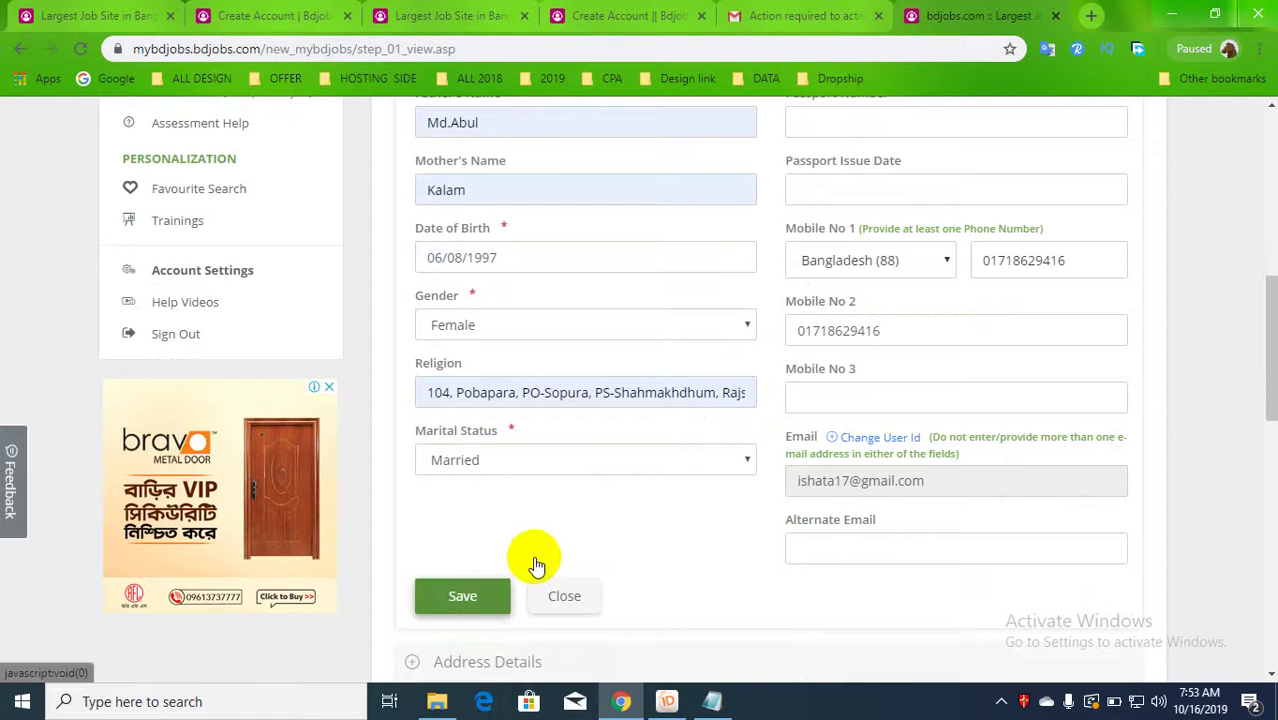
- Trim the overlong Religion text under 50 characters and save the personal details
scroll(571, 556, up, 1)
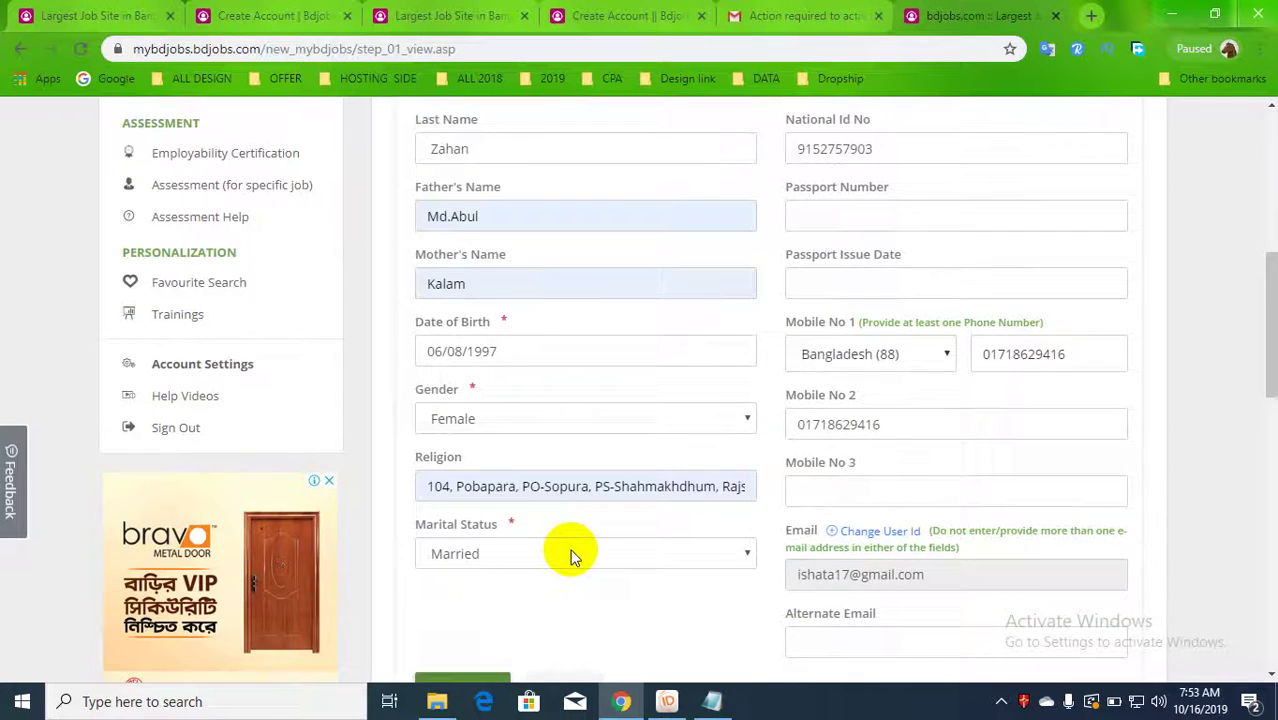
scroll(571, 556, up, 3)
scroll(570, 551, down, 6)
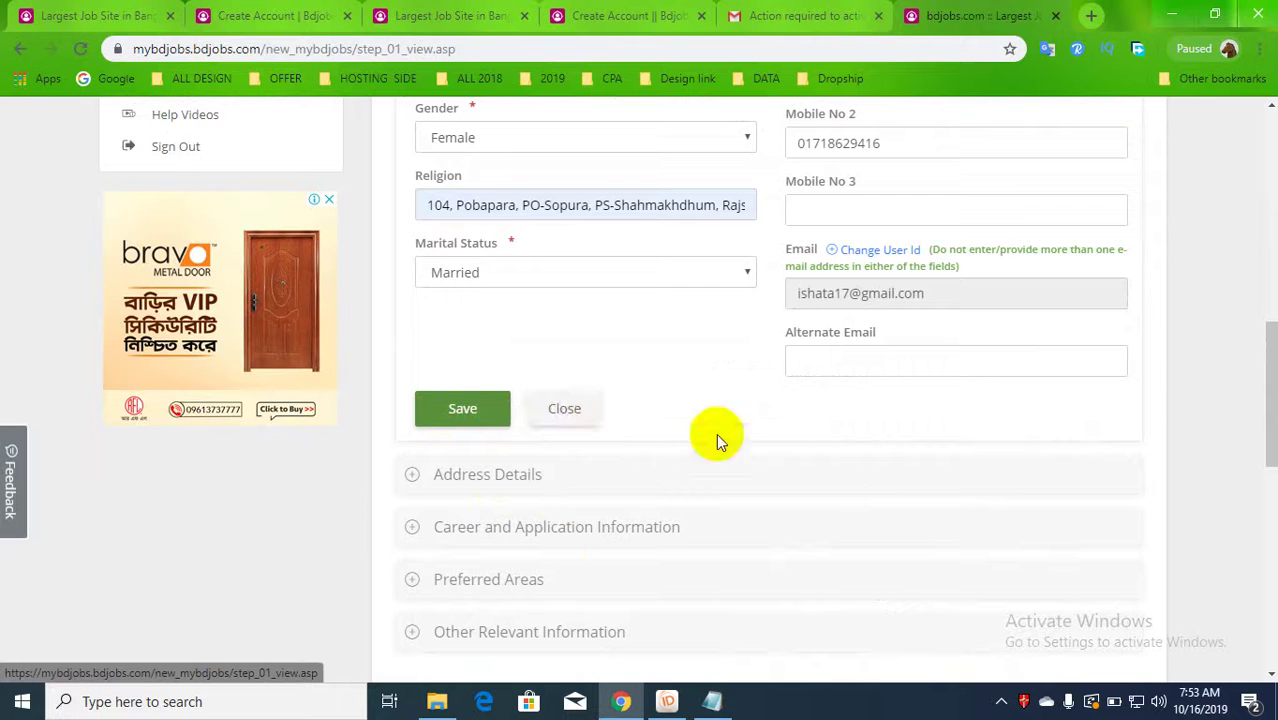
scroll(755, 445, down, 2)
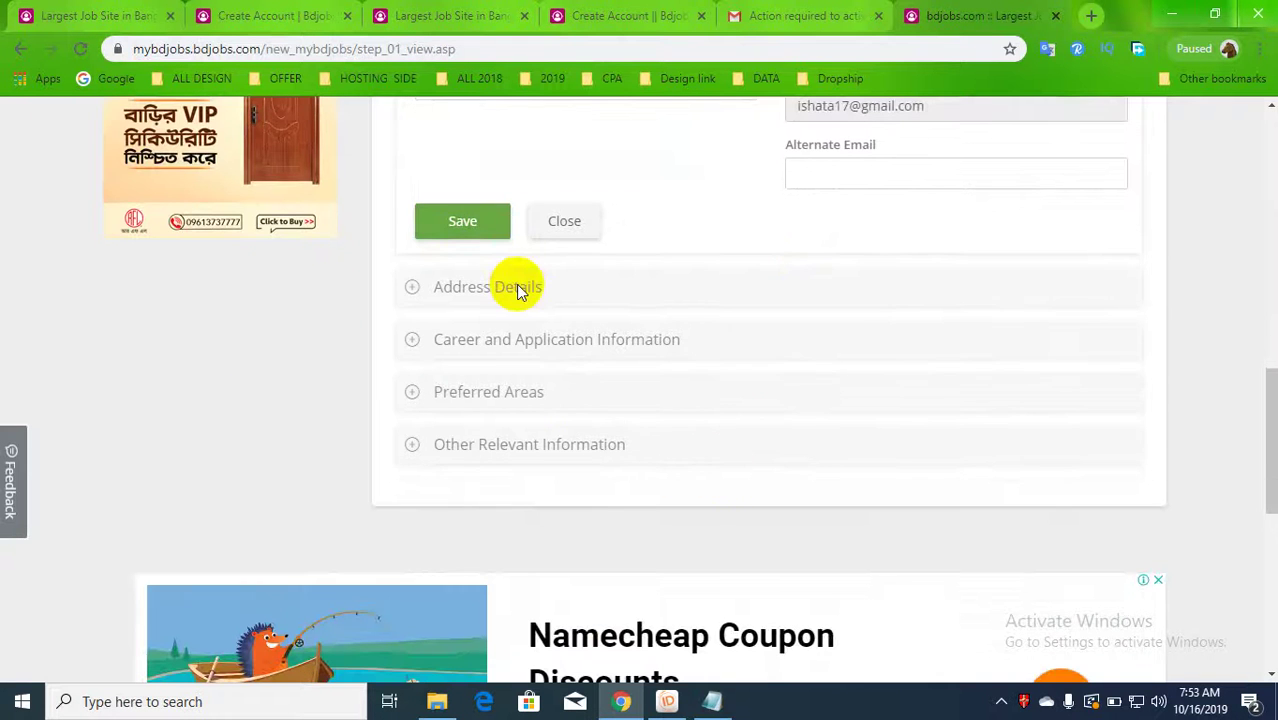
click(516, 294)
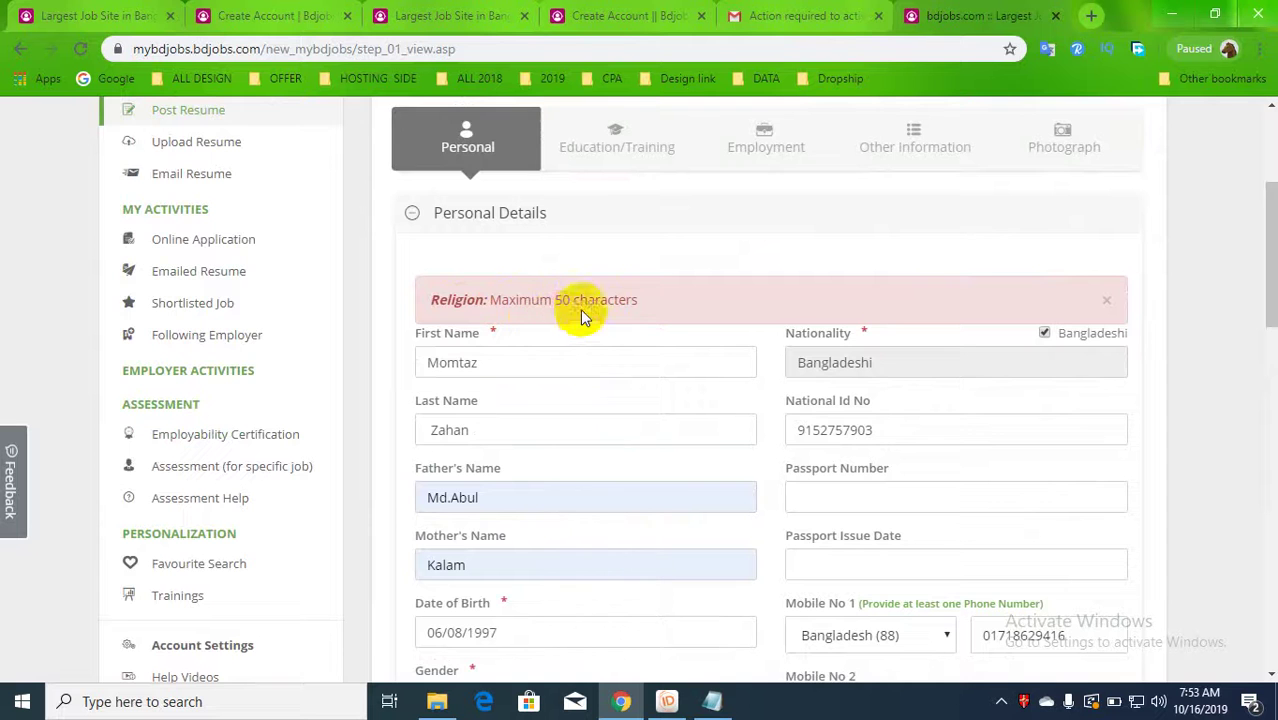
scroll(594, 428, down, 2)
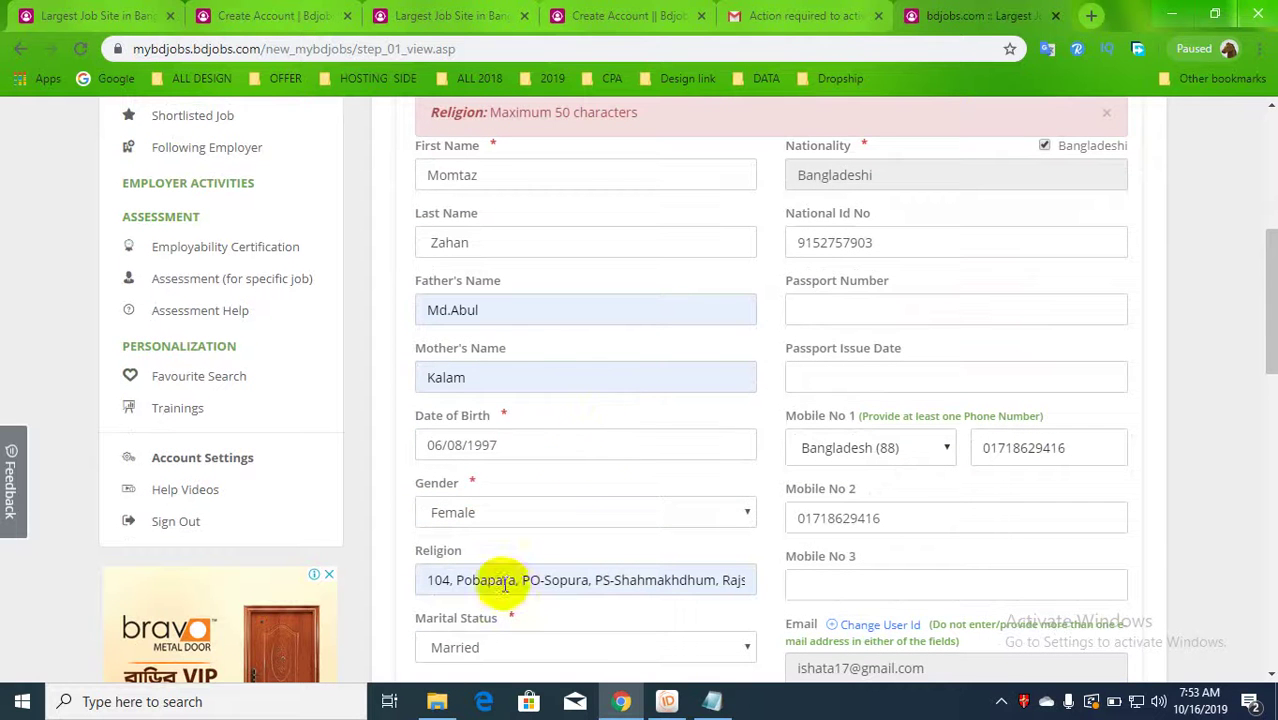
drag(544, 580, 905, 620)
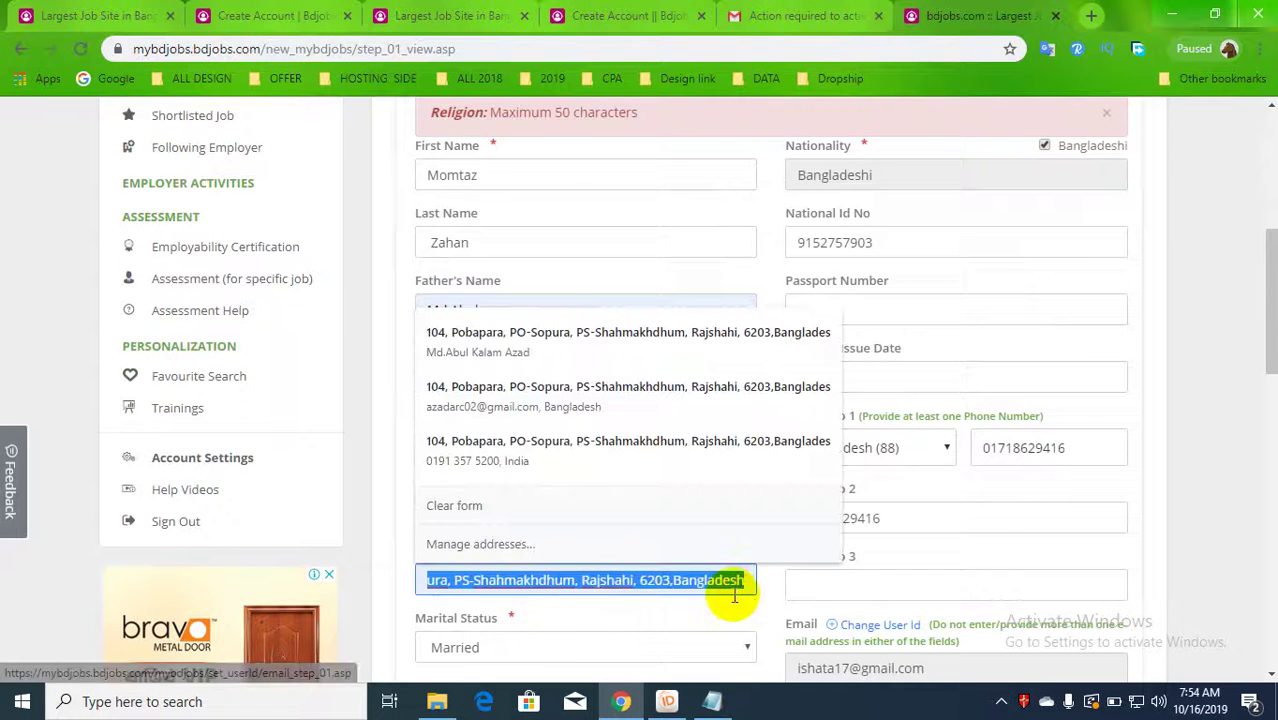
key(BackSpace)
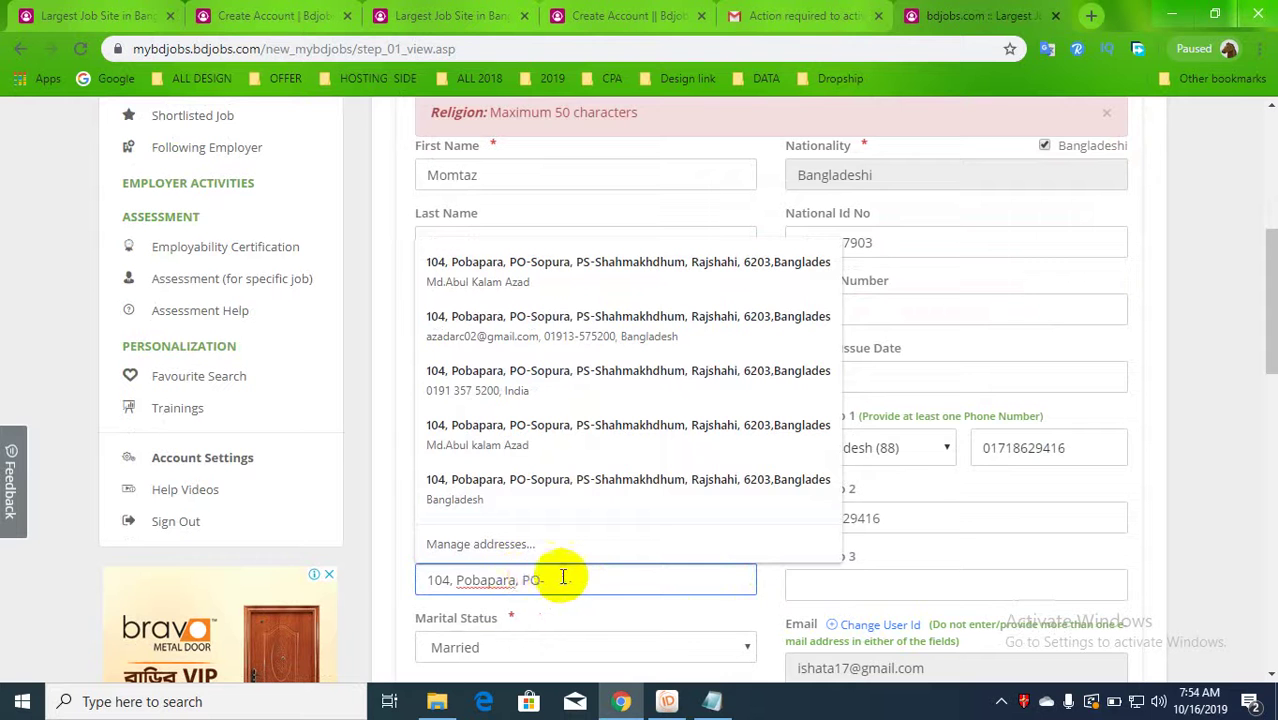
drag(562, 579, 345, 583)
click(585, 589)
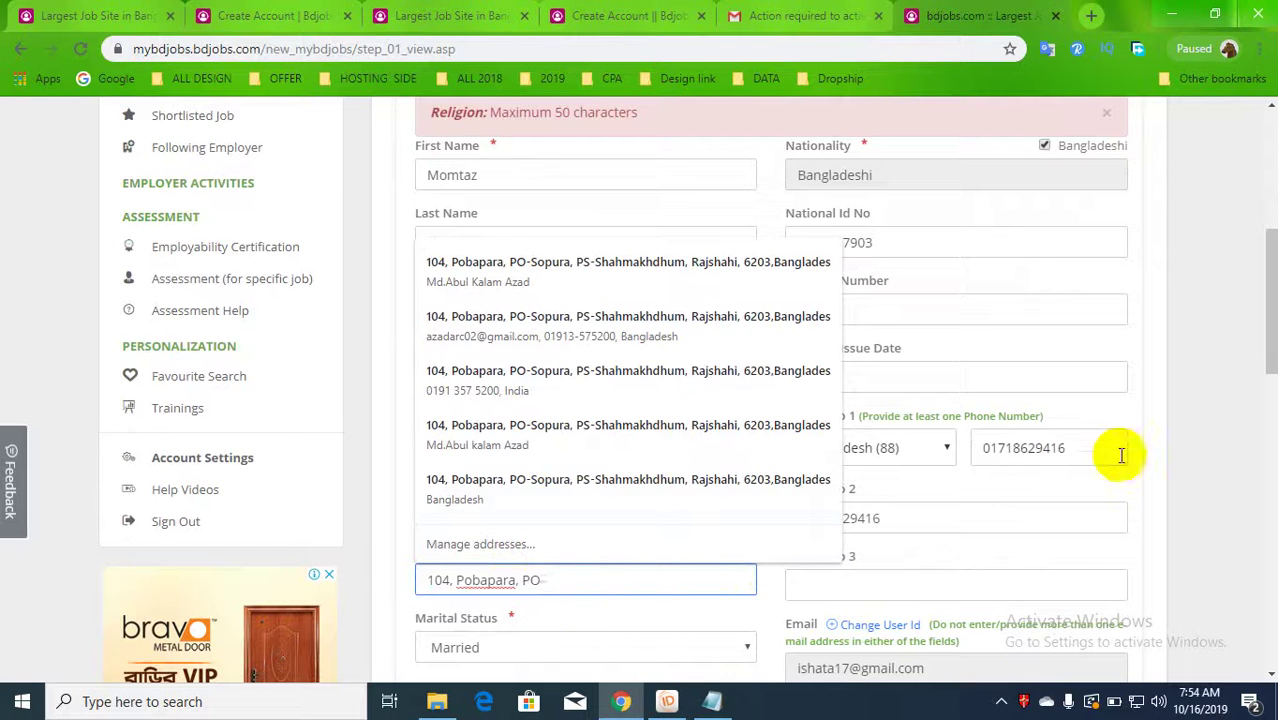
scroll(545, 528, up, 3)
scroll(545, 528, down, 6)
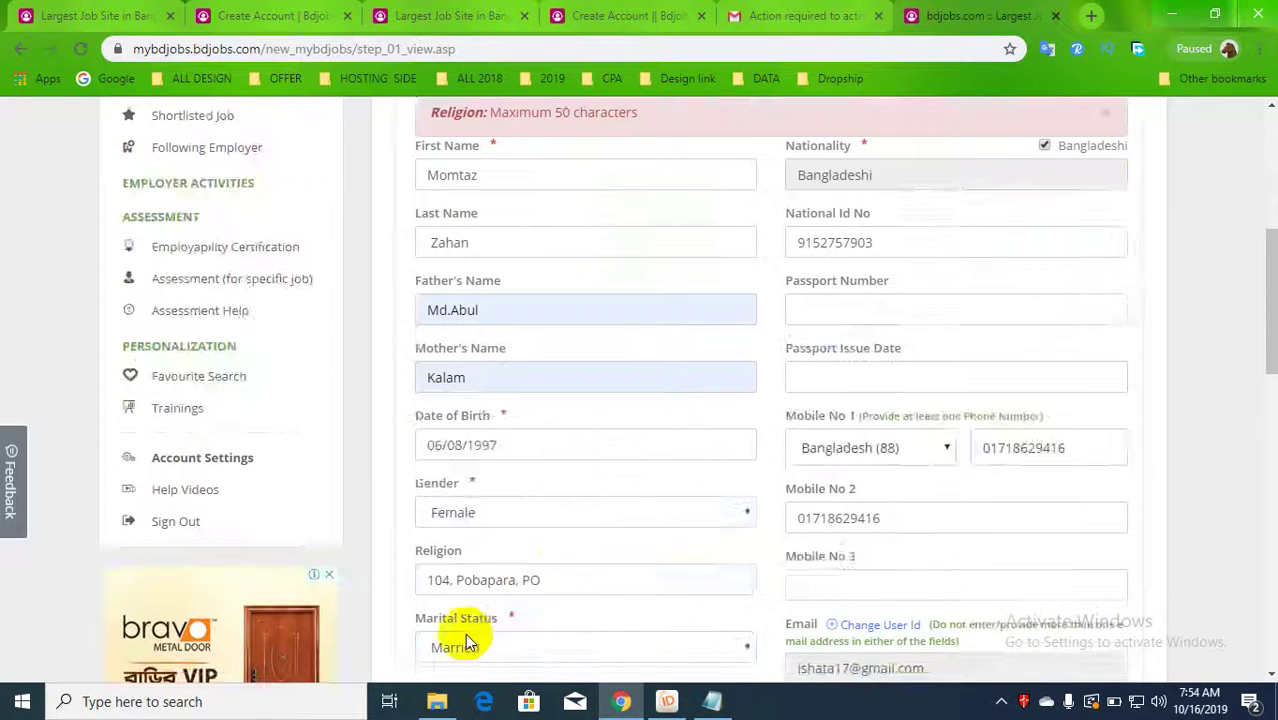
click(462, 503)
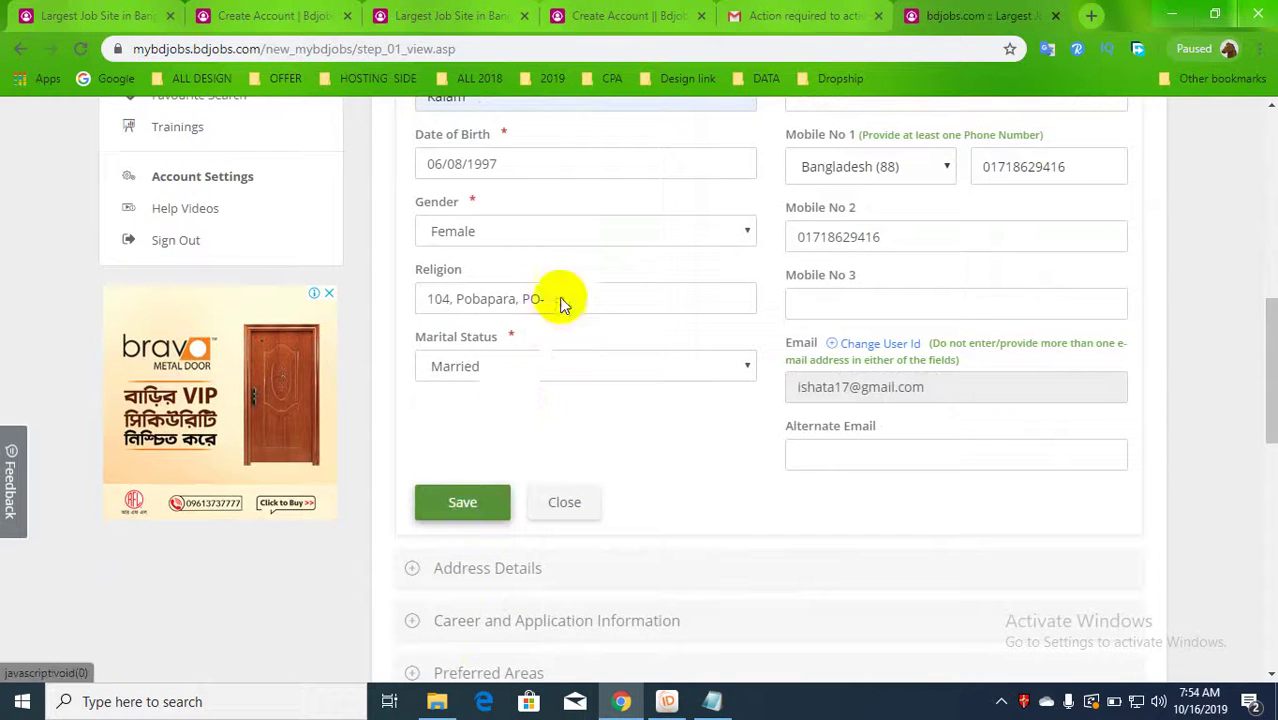
- Start a present address inside Bangladesh and open the district list
scroll(670, 413, up, 2)
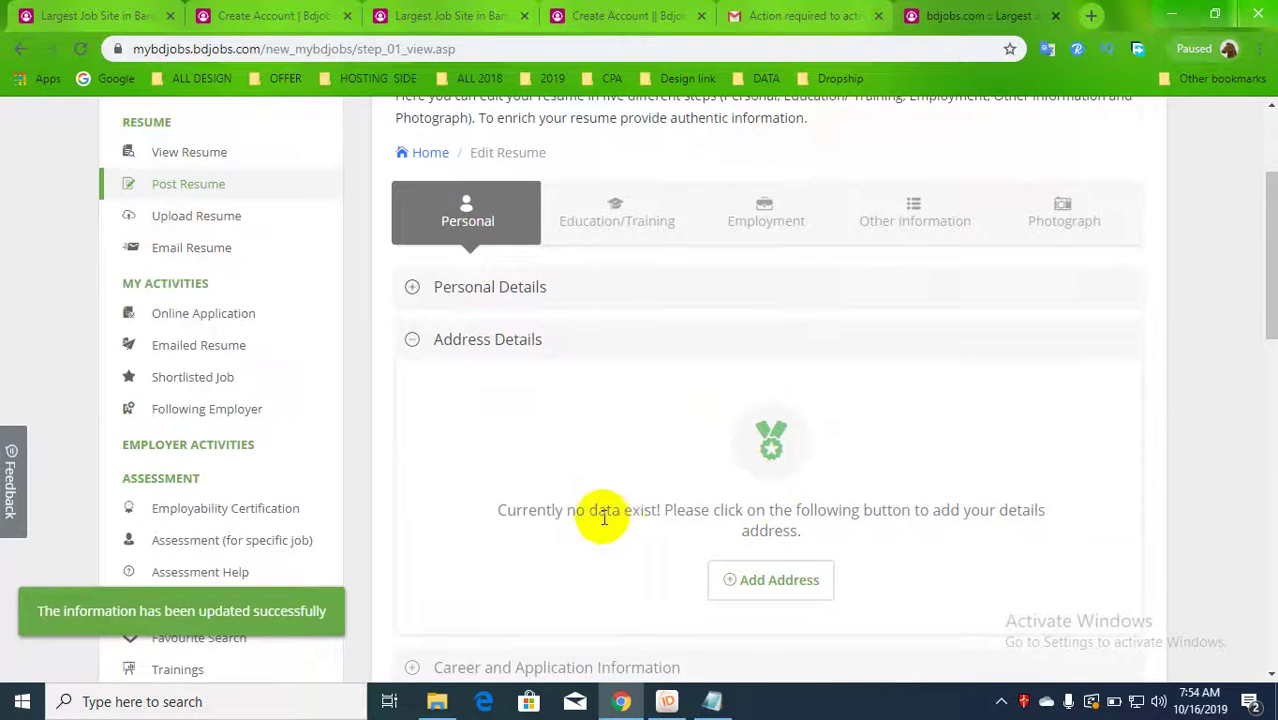
scroll(742, 546, down, 1)
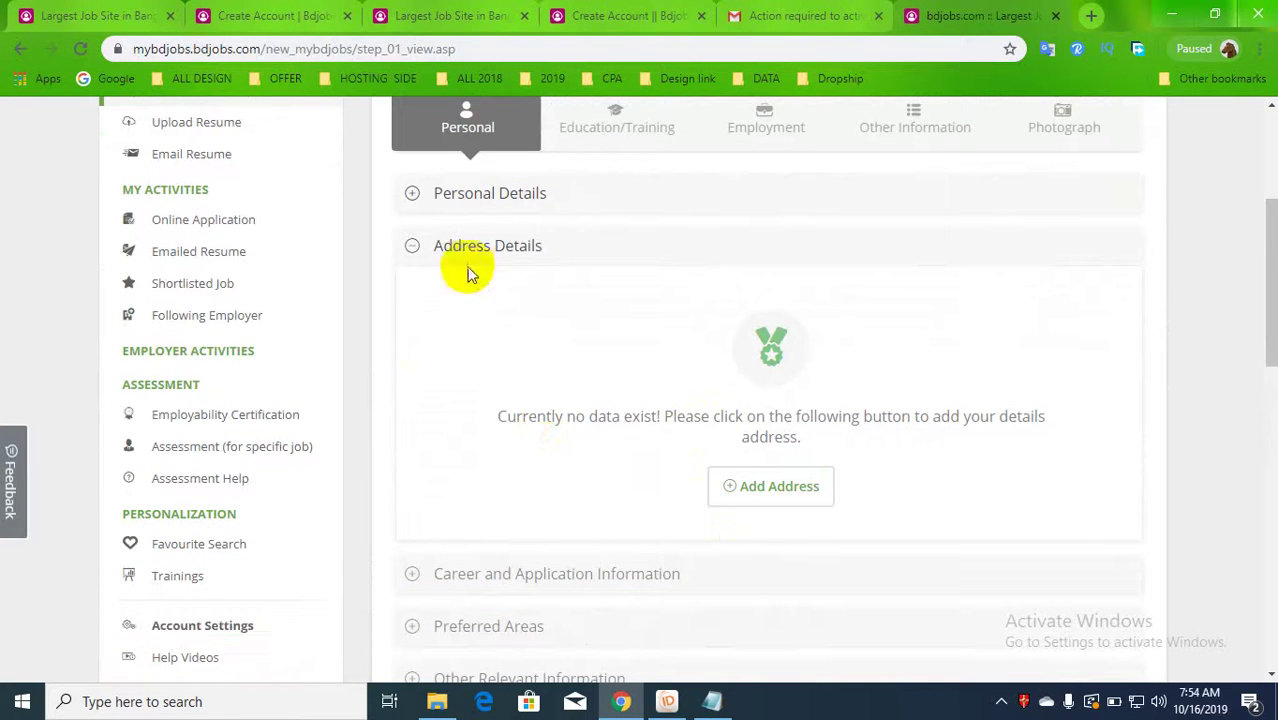
click(779, 487)
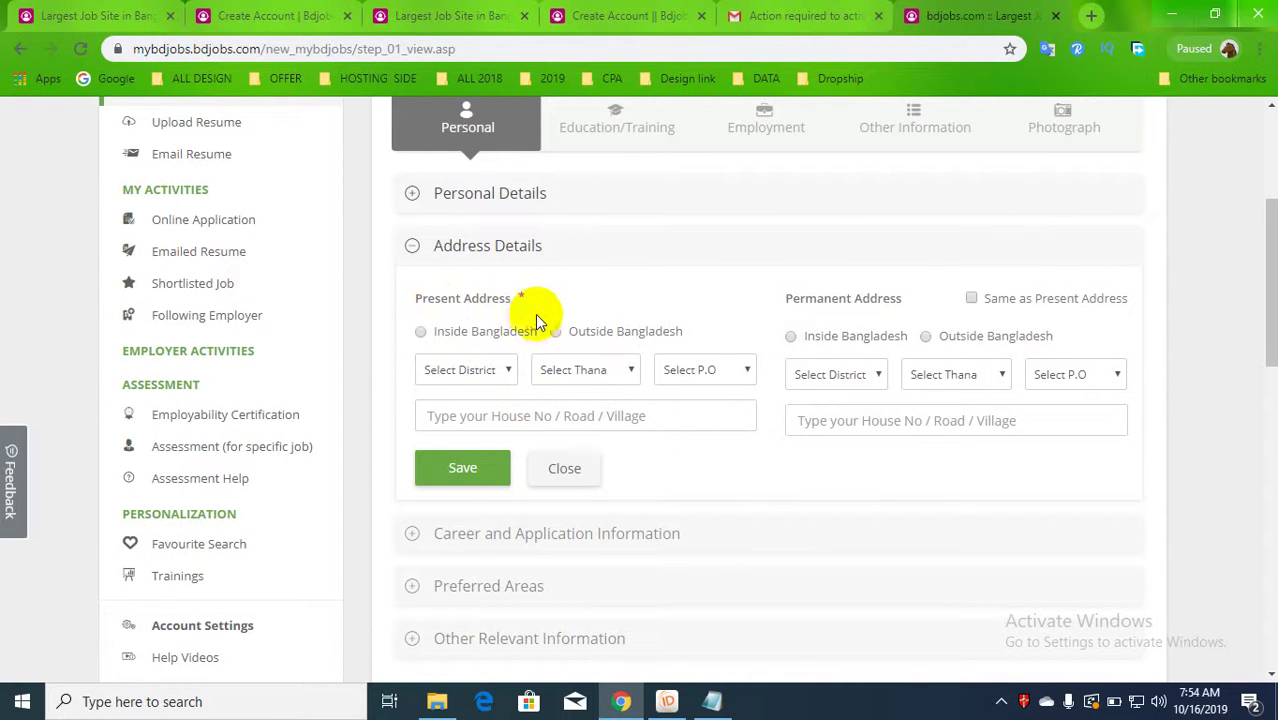
click(424, 336)
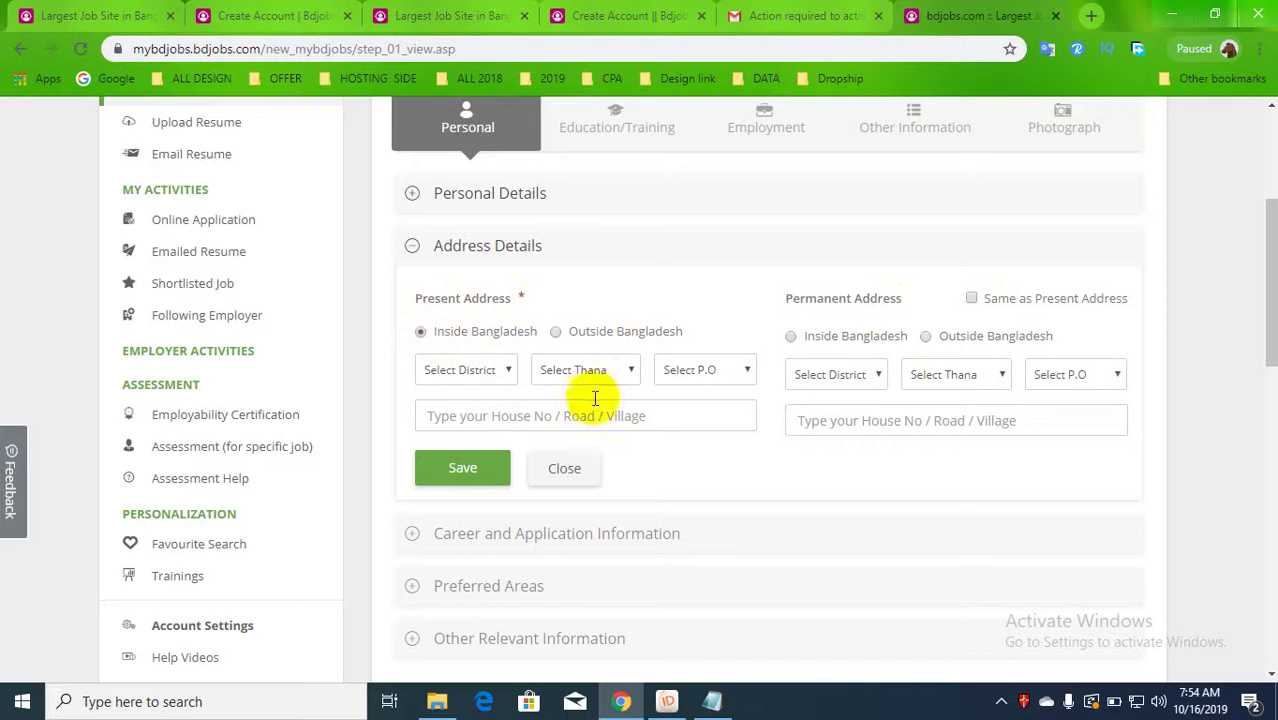
click(599, 410)
click(602, 380)
click(490, 368)
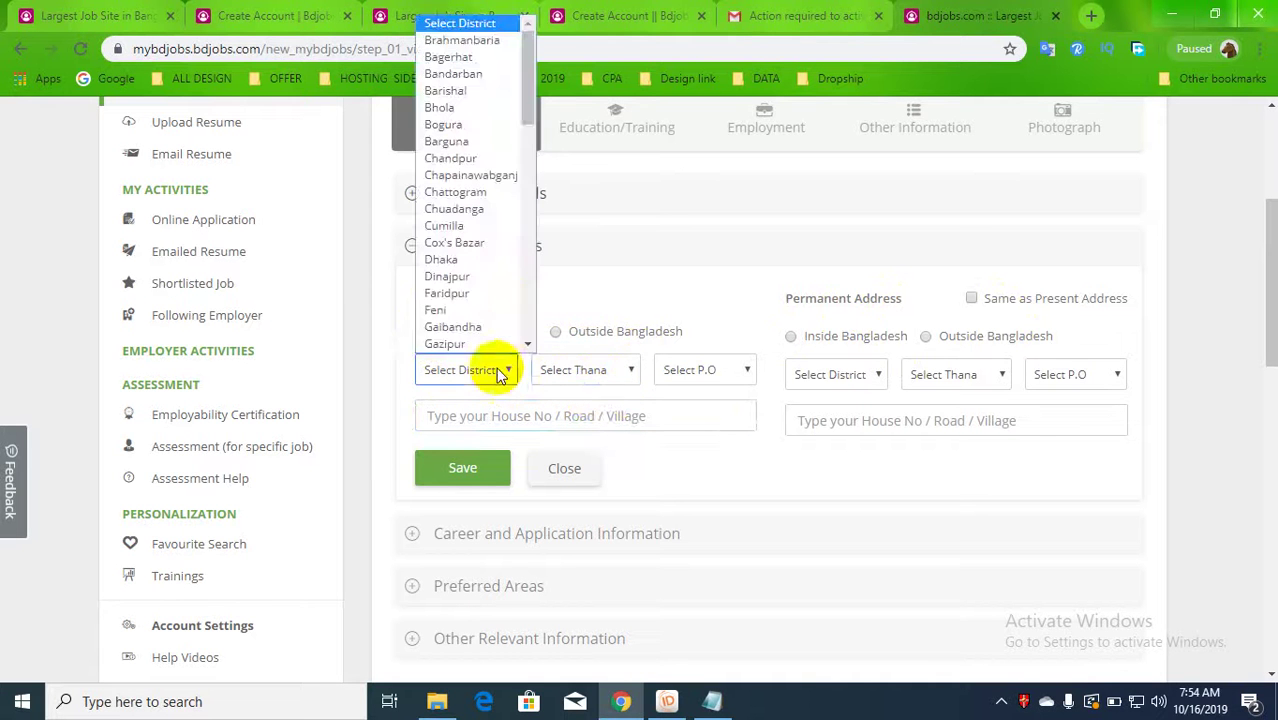
- Expand the Address Details section and scroll back to the top of the form
scroll(485, 277, down, 1)
scroll(456, 300, down, 5)
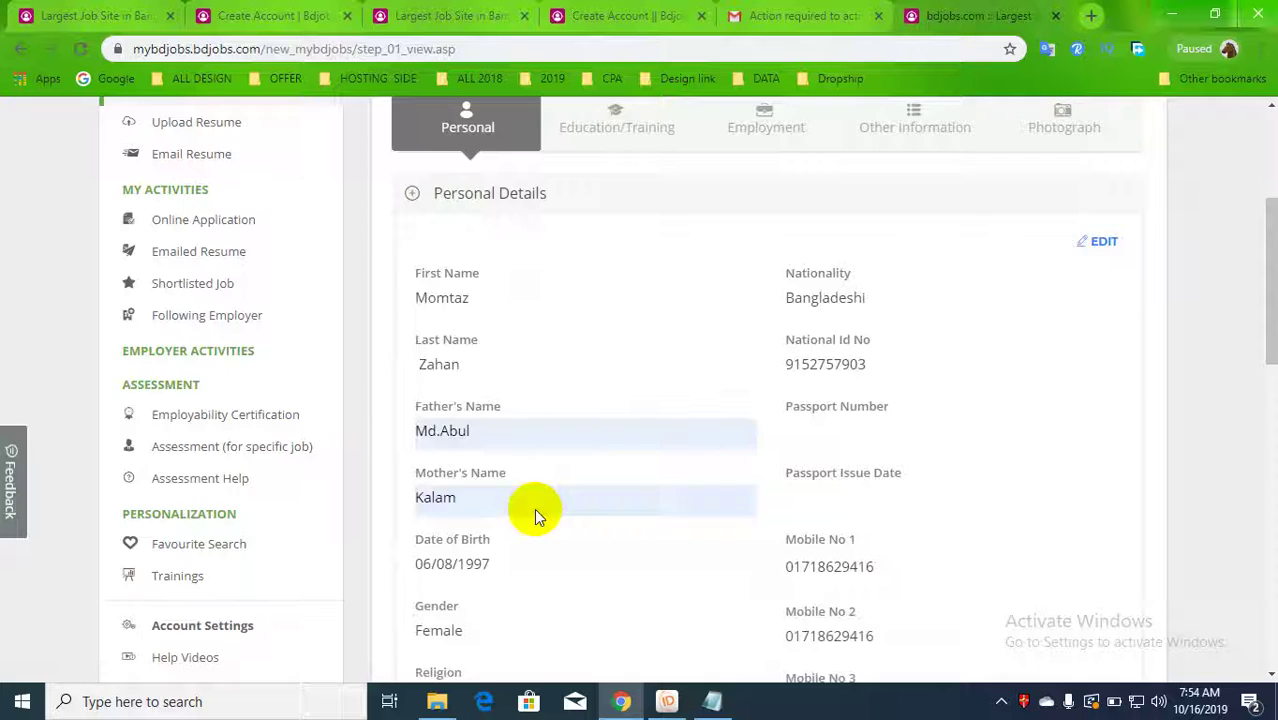
scroll(499, 543, down, 8)
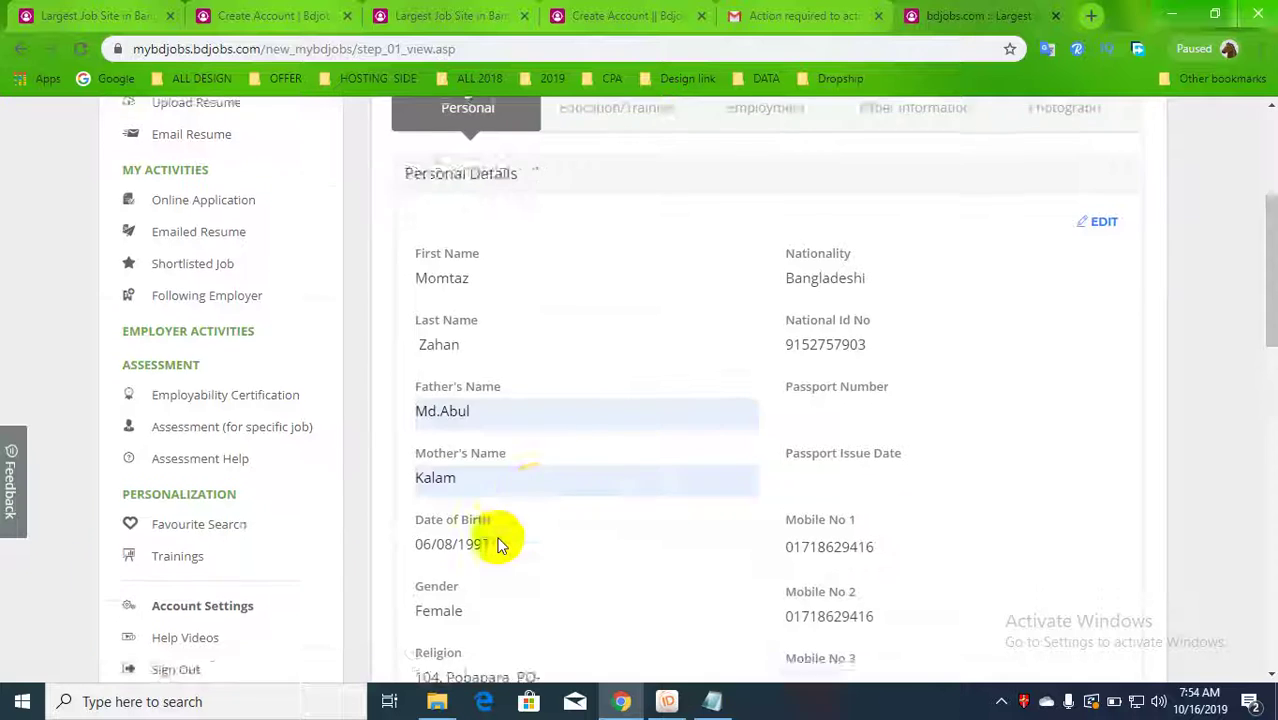
scroll(524, 484, up, 4)
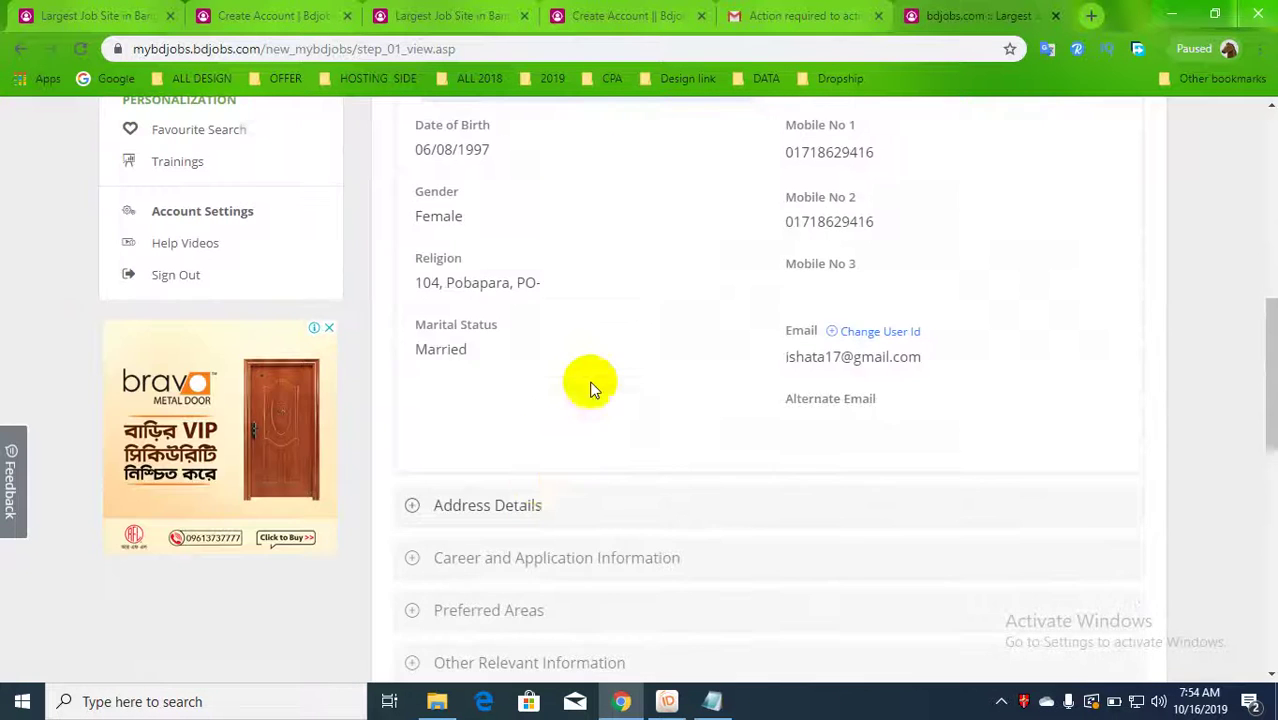
click(528, 508)
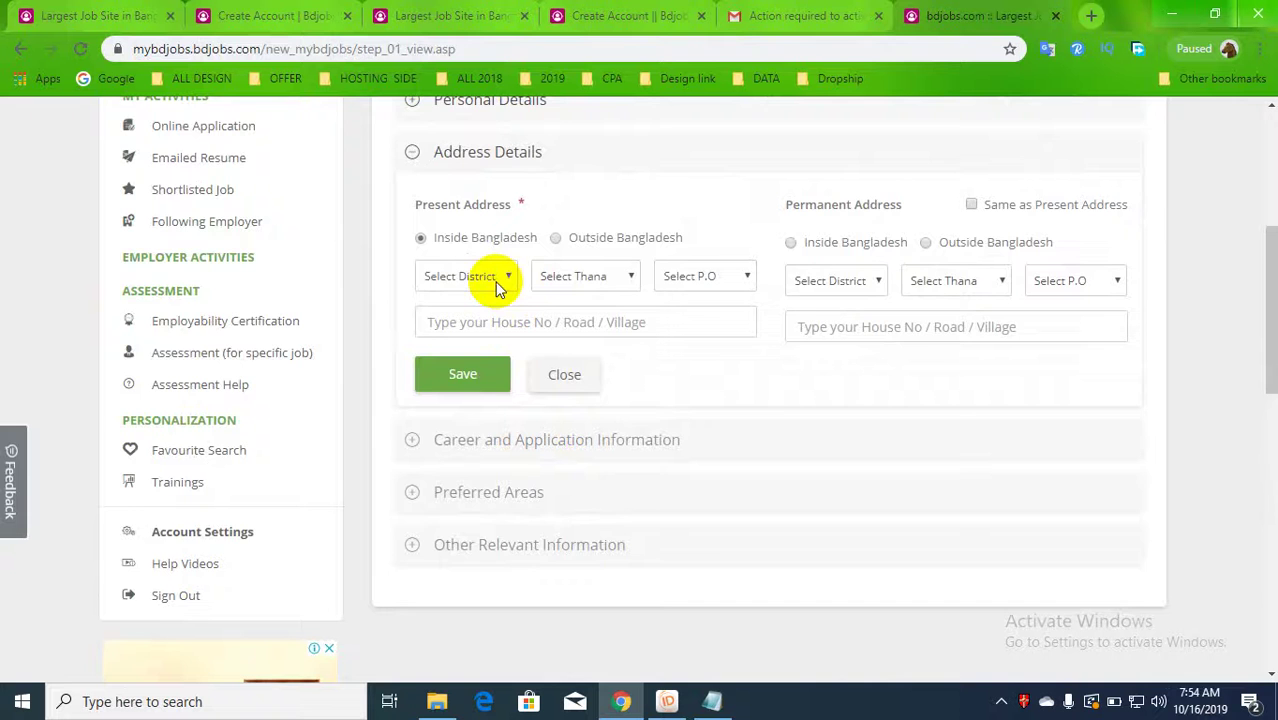
scroll(498, 285, up, 1)
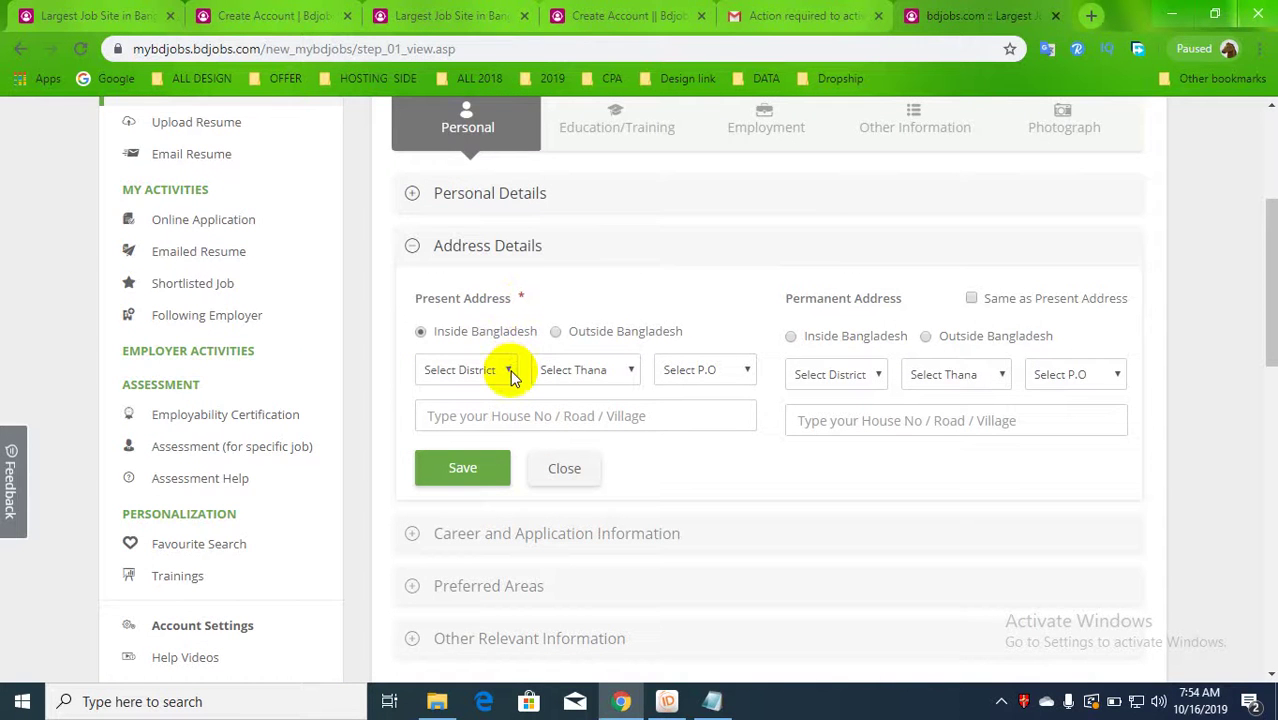
scroll(512, 375, up, 3)
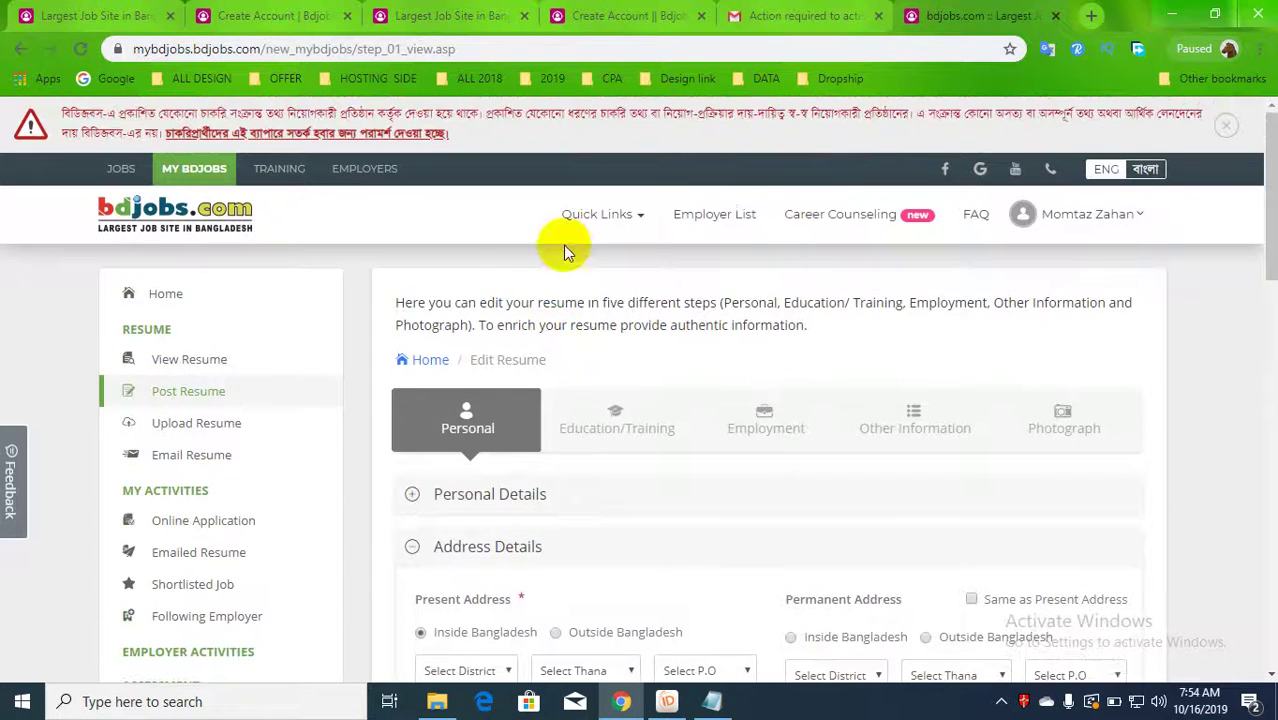
- Go to the My Bdjobs dashboard, then load the main bdjobs.com homepage
click(156, 303)
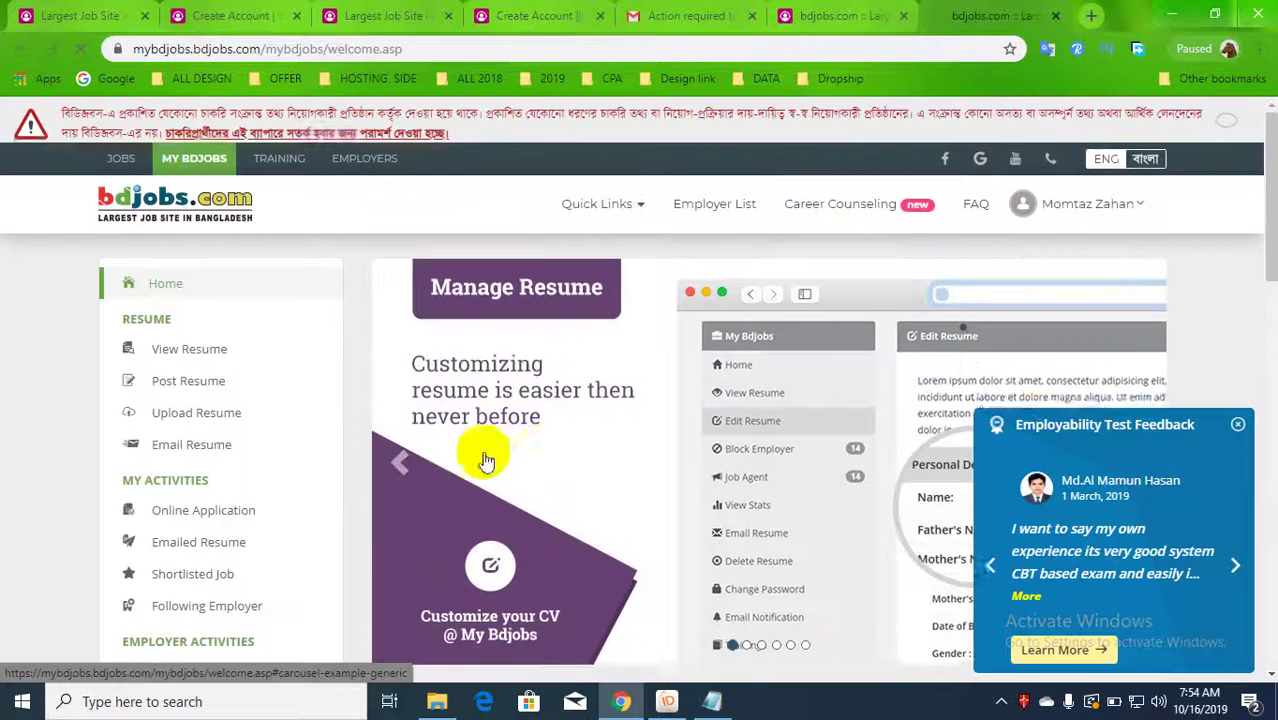
scroll(651, 455, down, 5)
scroll(208, 410, up, 3)
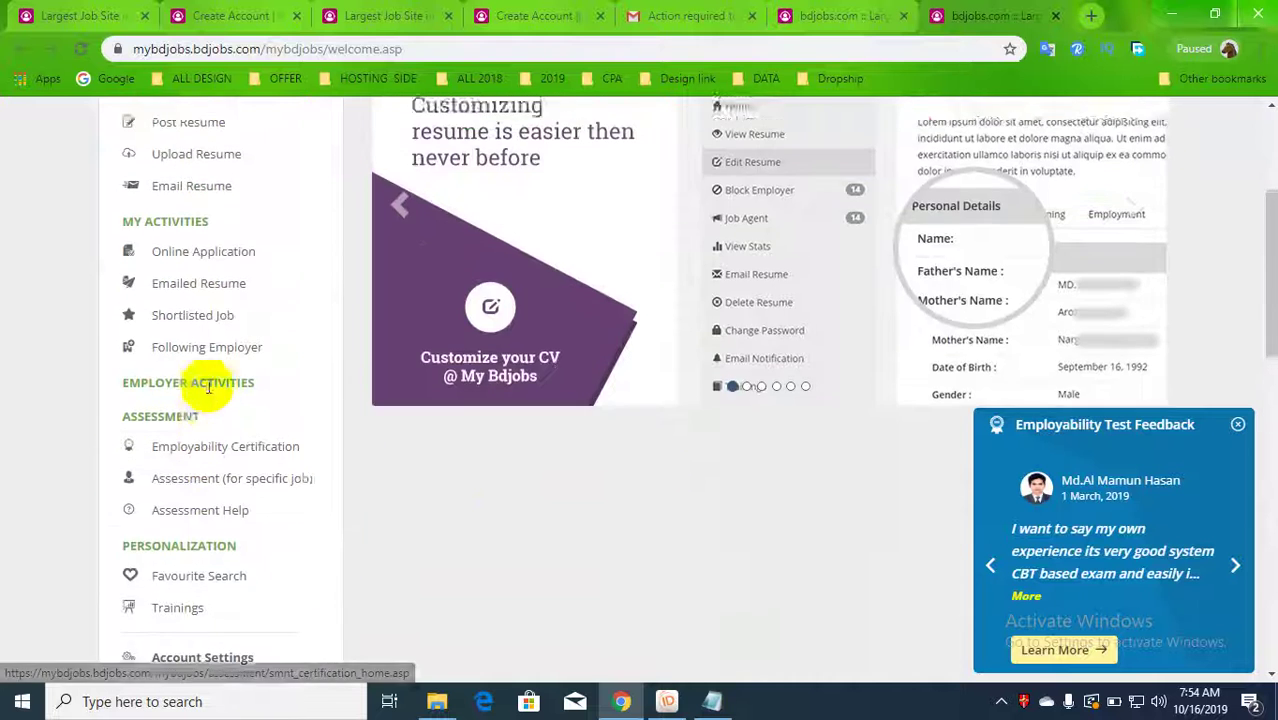
scroll(214, 328, up, 2)
scroll(456, 314, down, 3)
scroll(456, 314, up, 4)
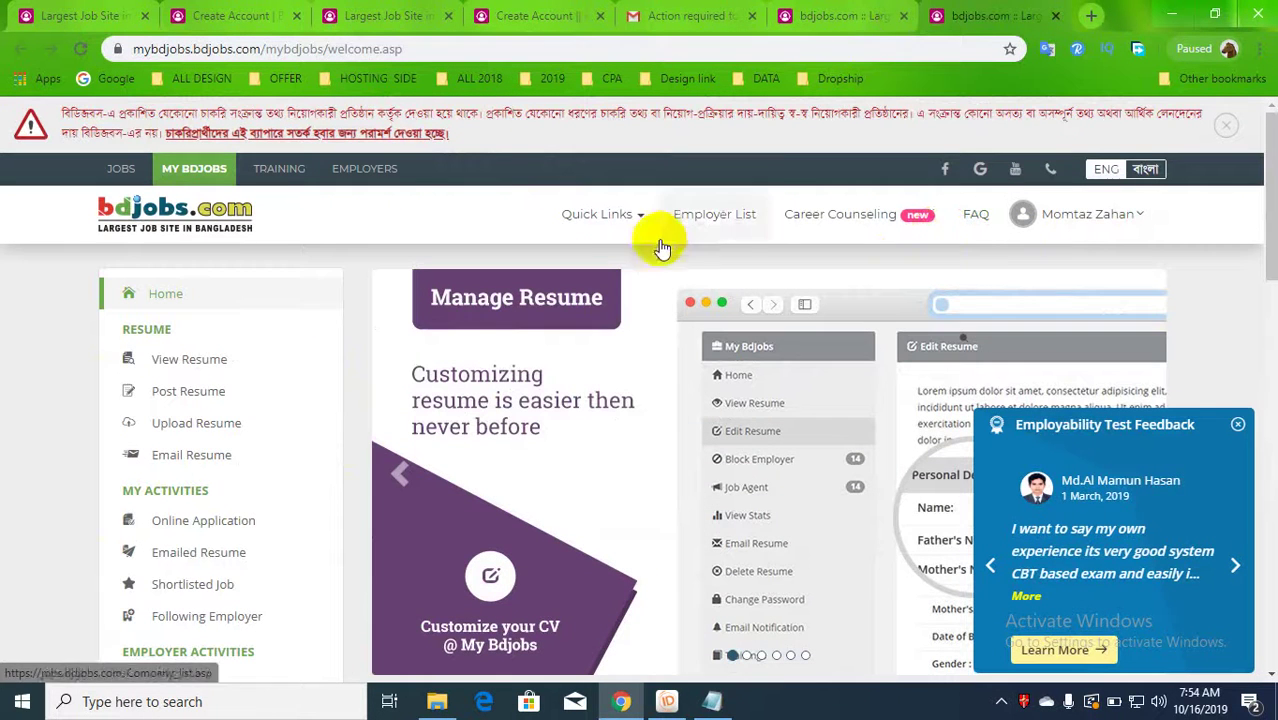
click(220, 215)
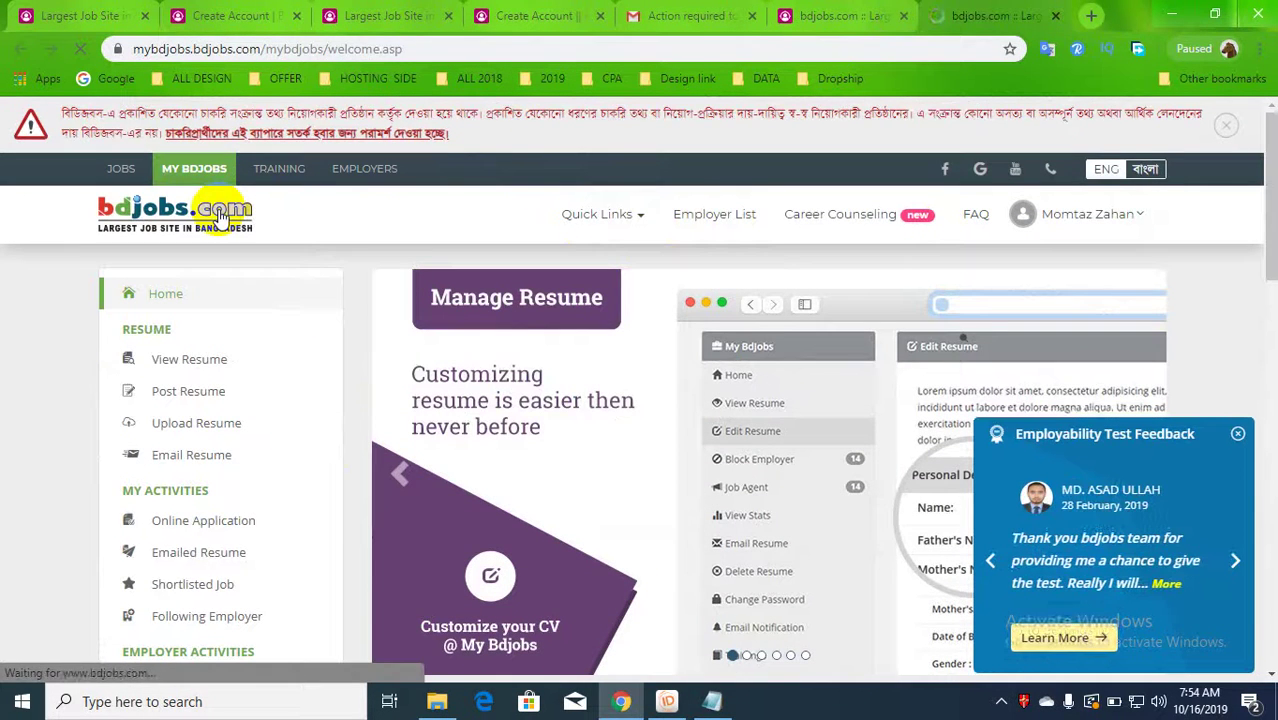
scroll(600, 470, down, 5)
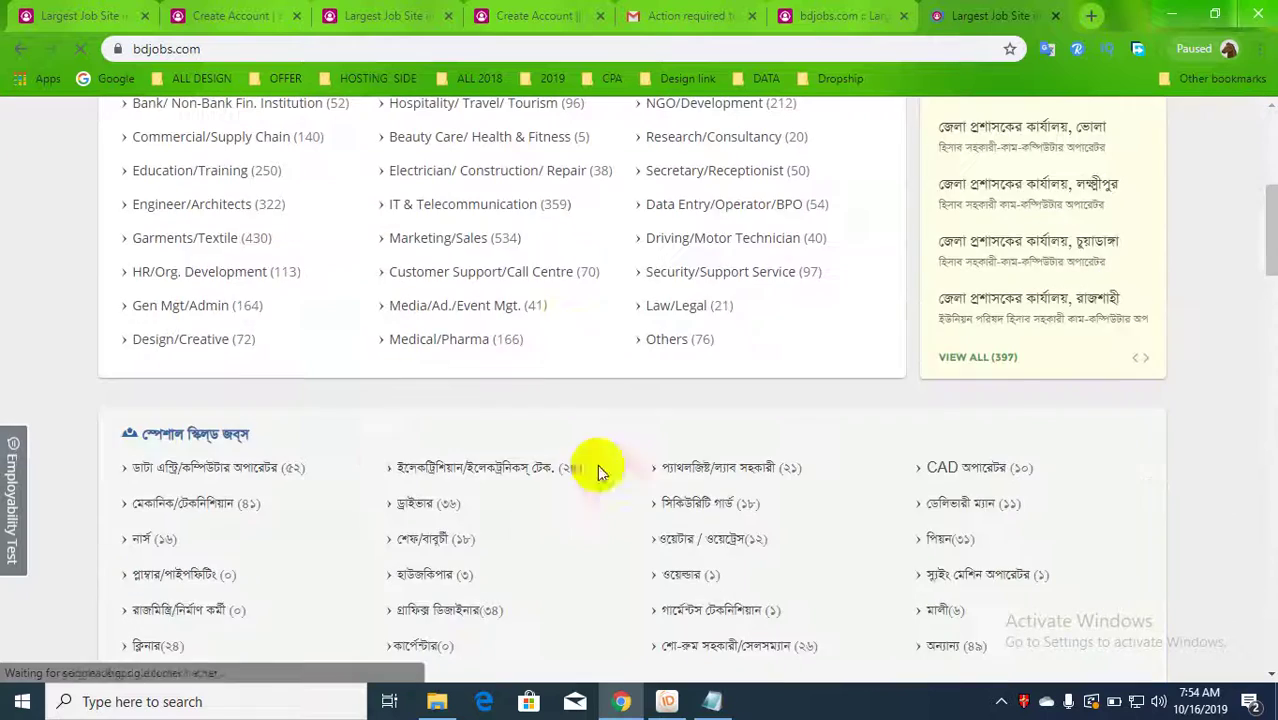
- Dismiss the shopping festival ad and view all 397 government jobs
scroll(185, 345, up, 3)
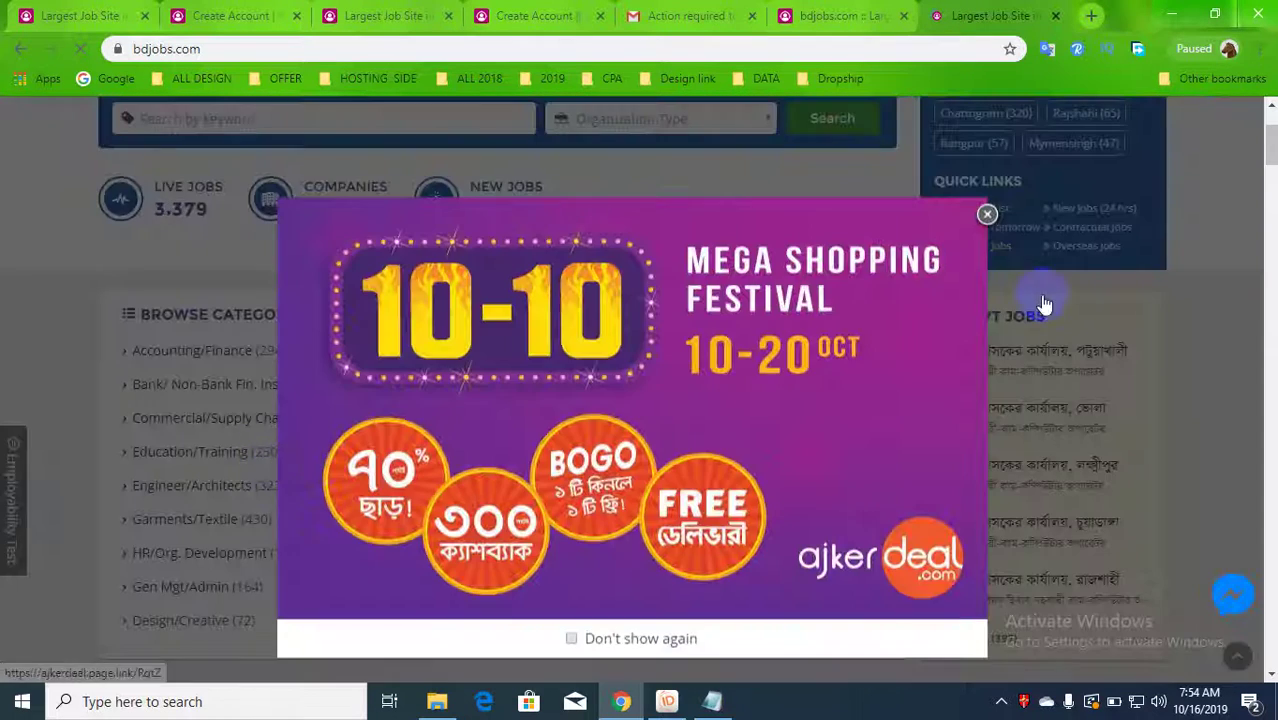
click(987, 216)
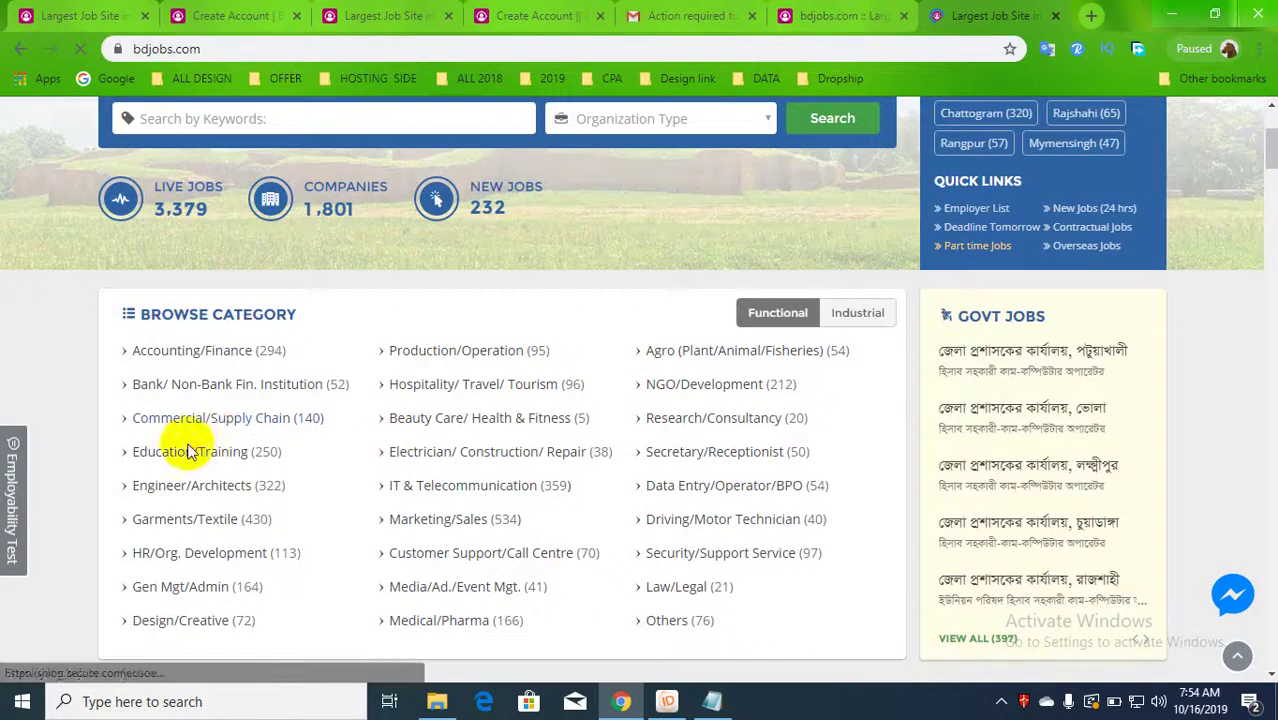
scroll(180, 466, down, 2)
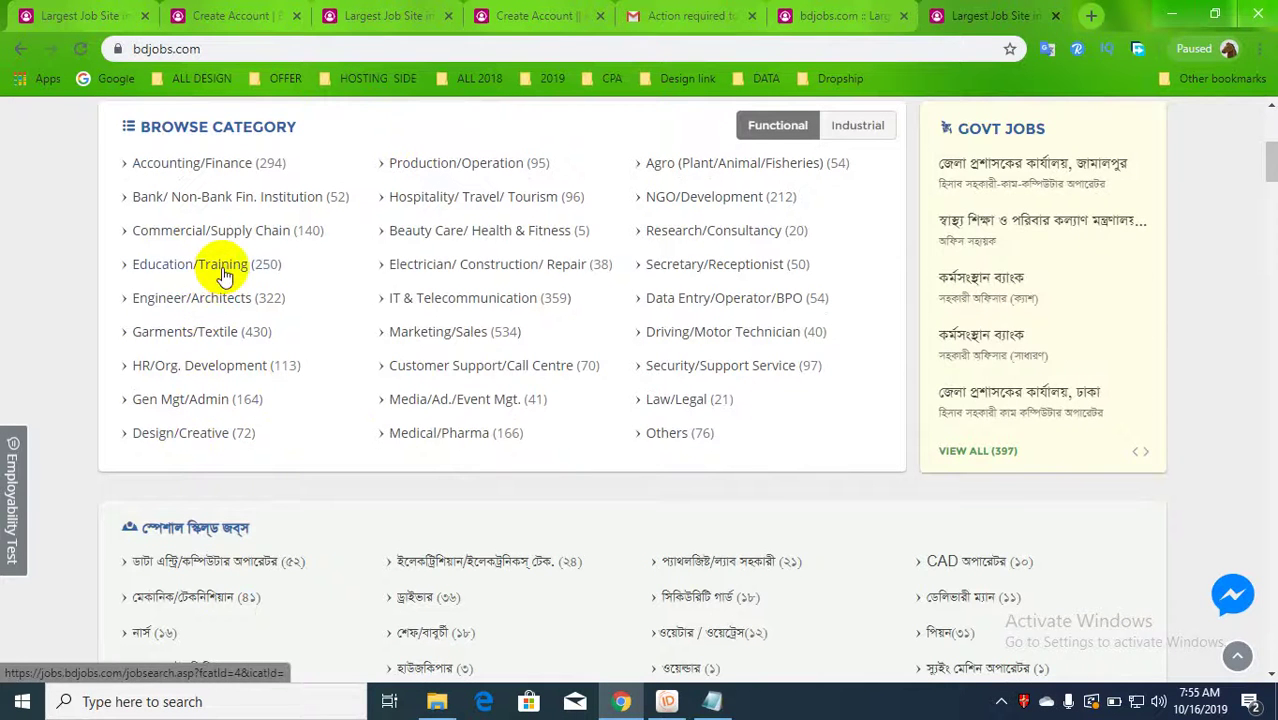
scroll(801, 596, down, 2)
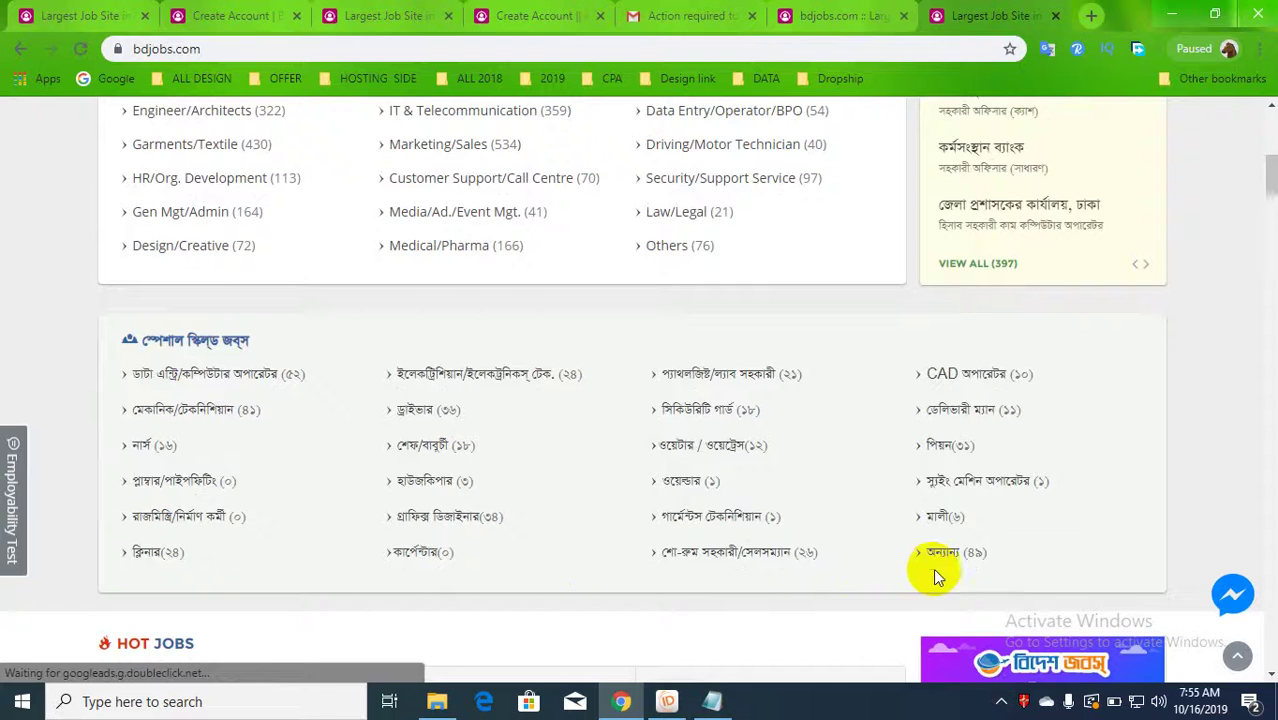
scroll(1040, 363, up, 1)
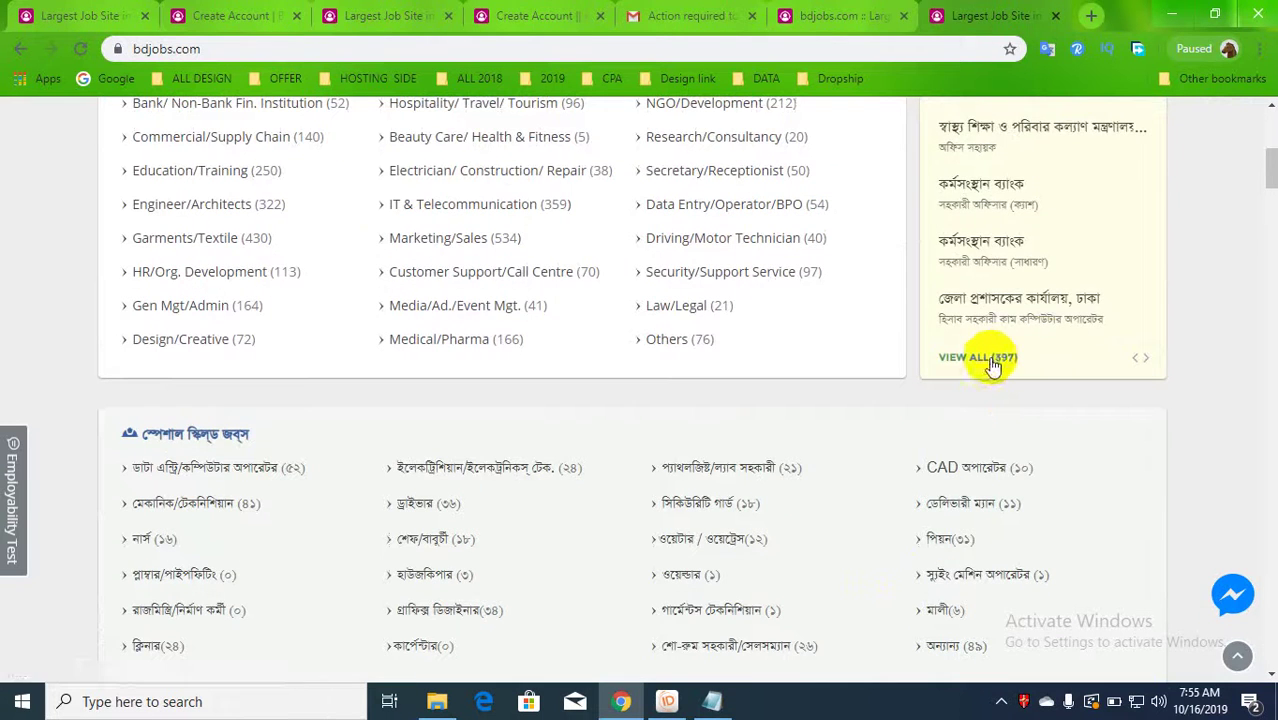
click(991, 362)
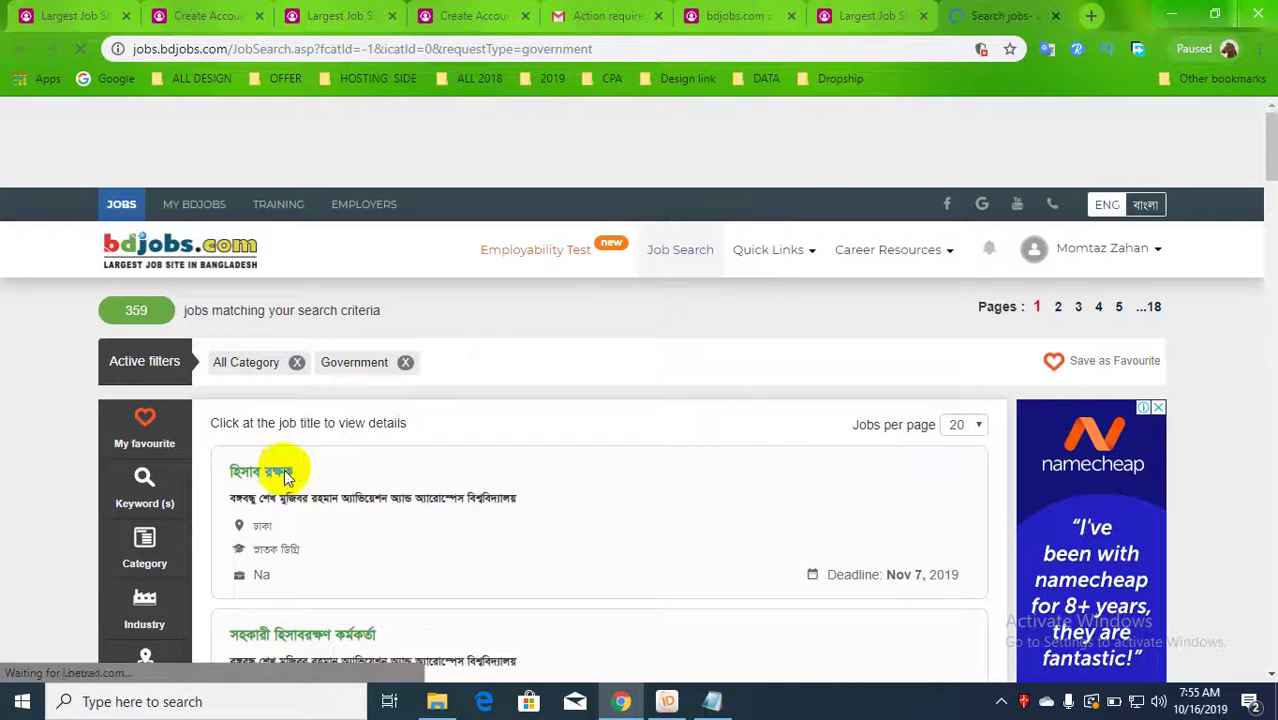
- Scroll the 359 government job results down to the footer, then return to the bdjobs.com homepage tab
scroll(296, 463, down, 1)
scroll(285, 388, down, 2)
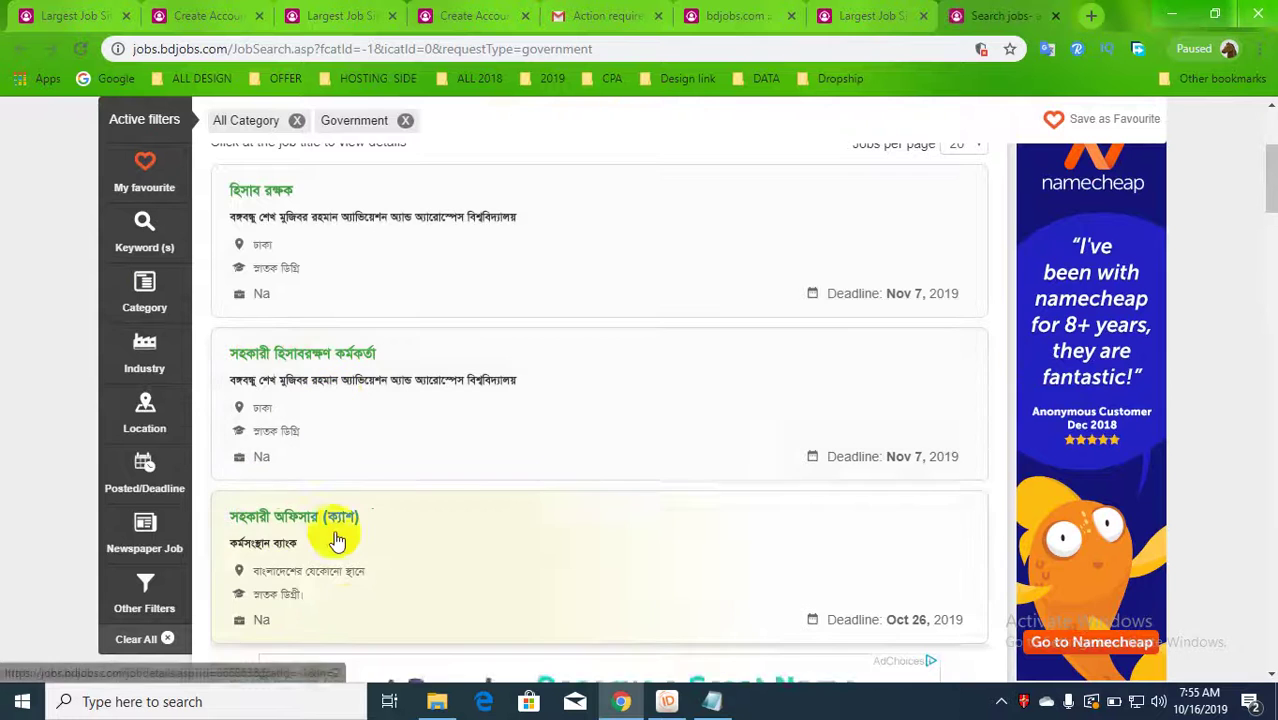
scroll(337, 540, down, 3)
scroll(305, 507, down, 2)
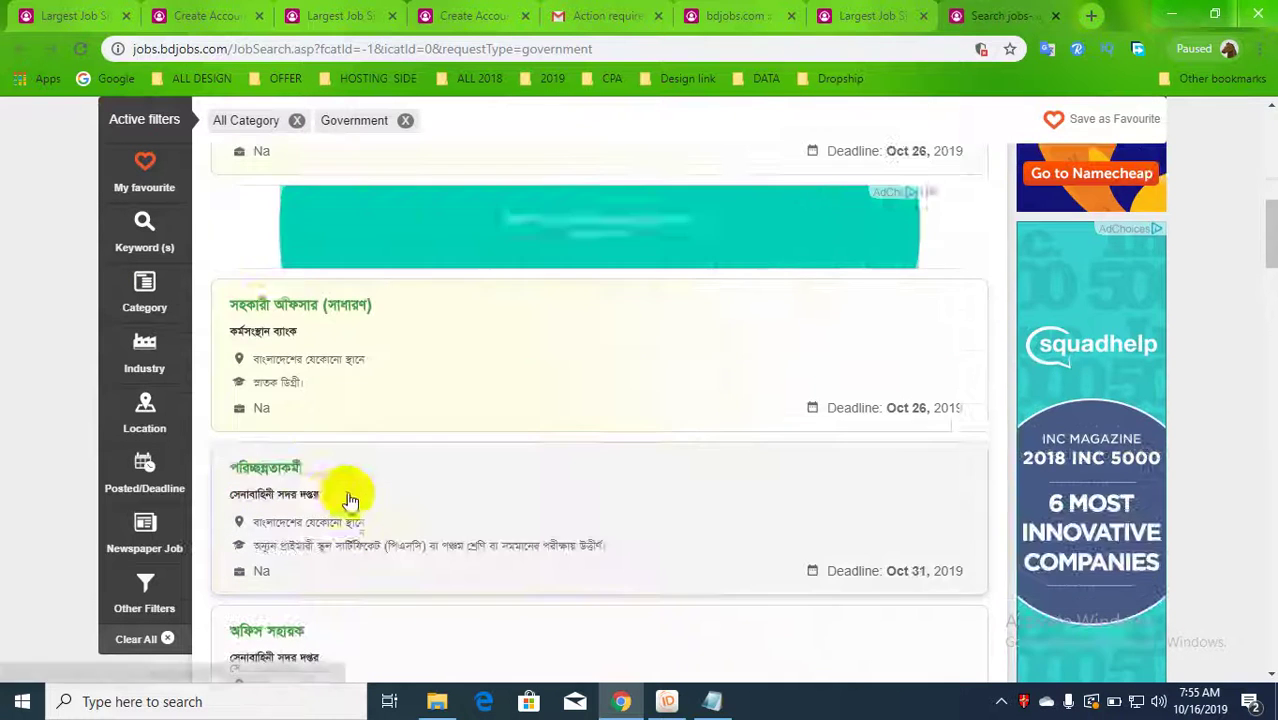
scroll(294, 474, down, 3)
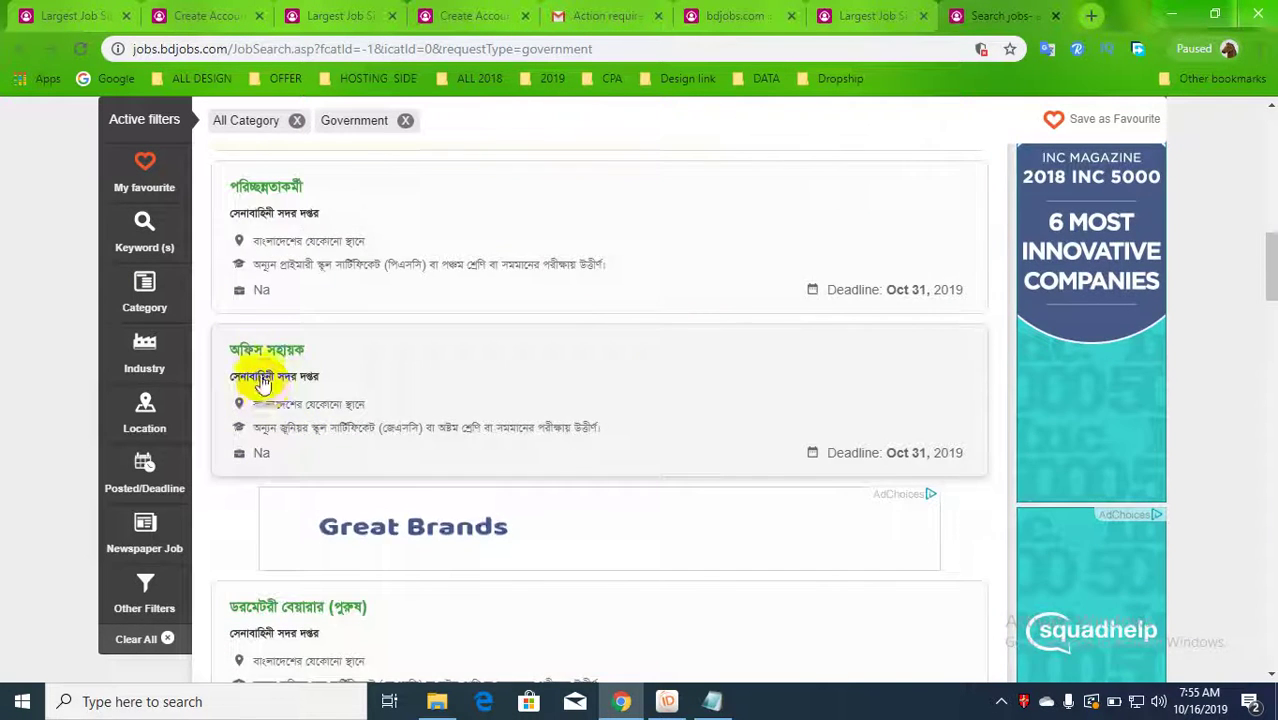
scroll(290, 385, down, 2)
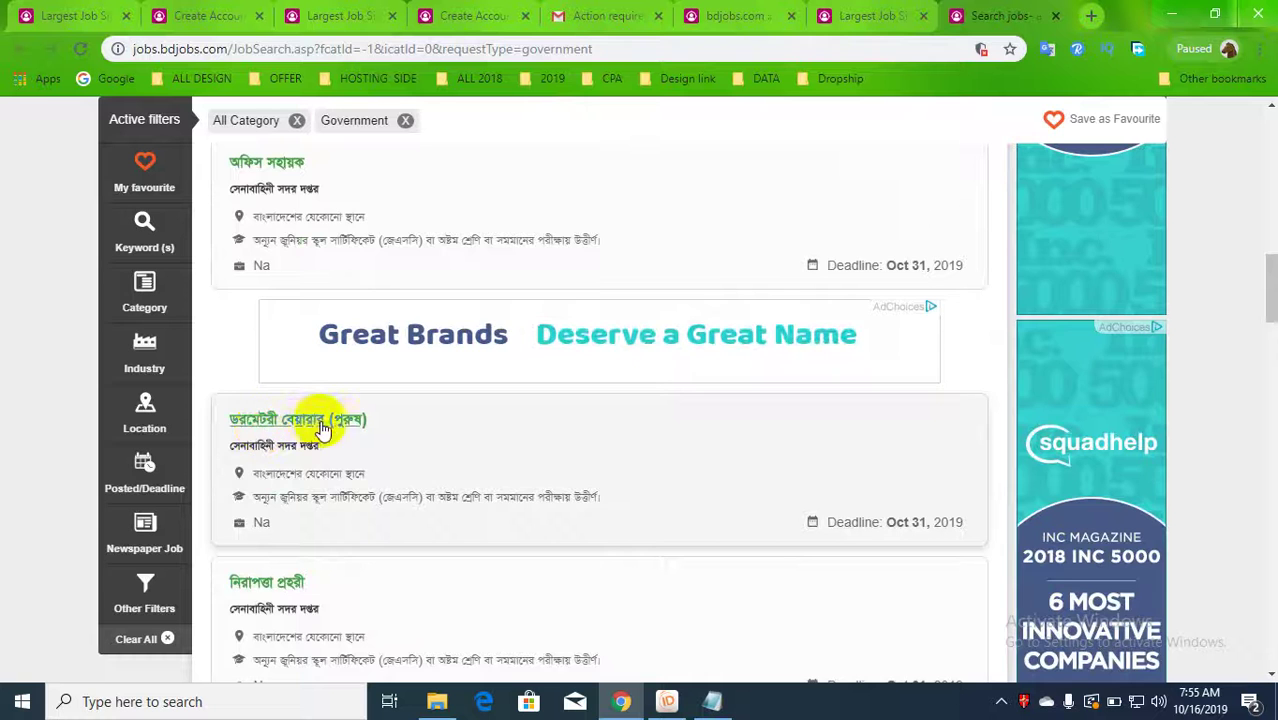
scroll(330, 428, down, 3)
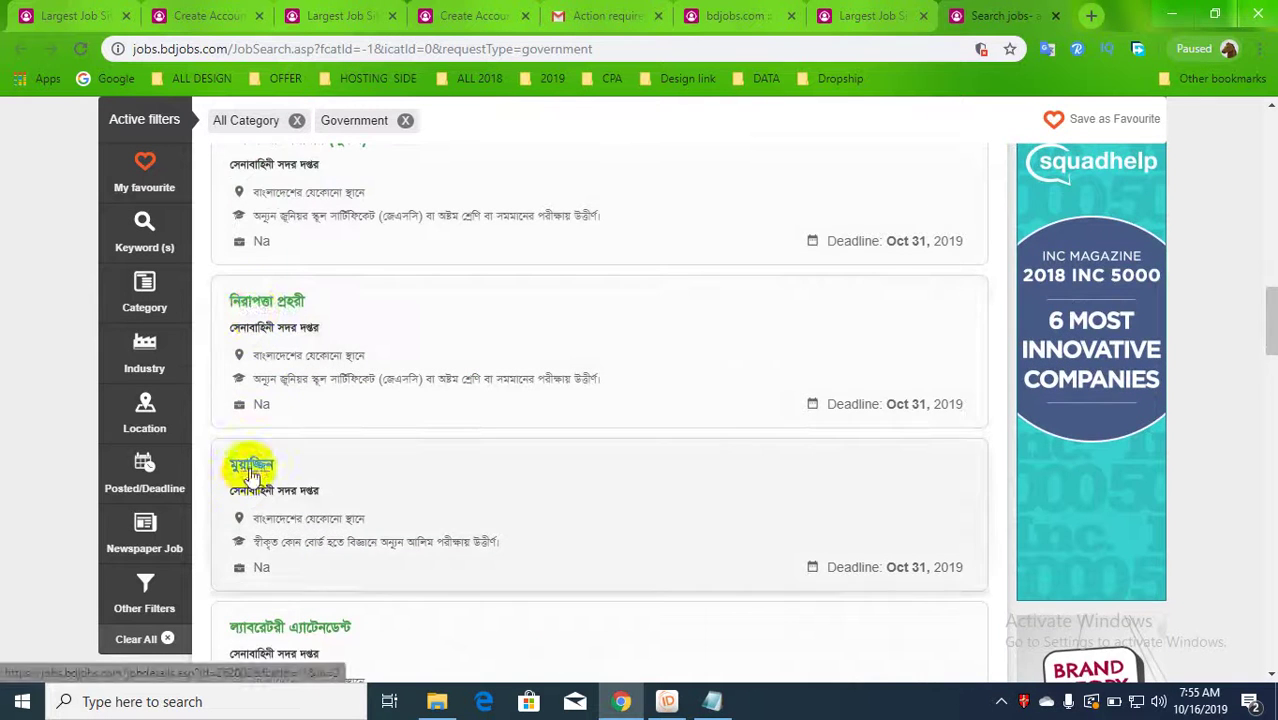
scroll(250, 478, down, 5)
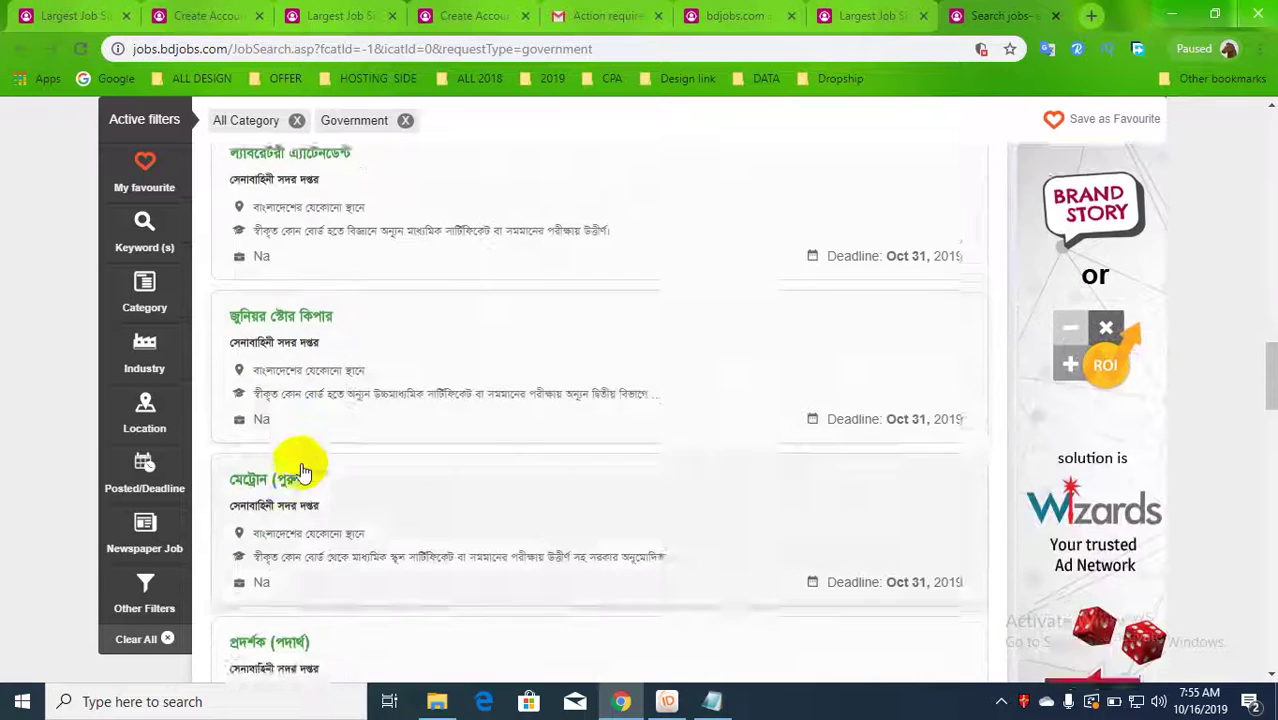
scroll(303, 472, down, 5)
scroll(301, 490, down, 2)
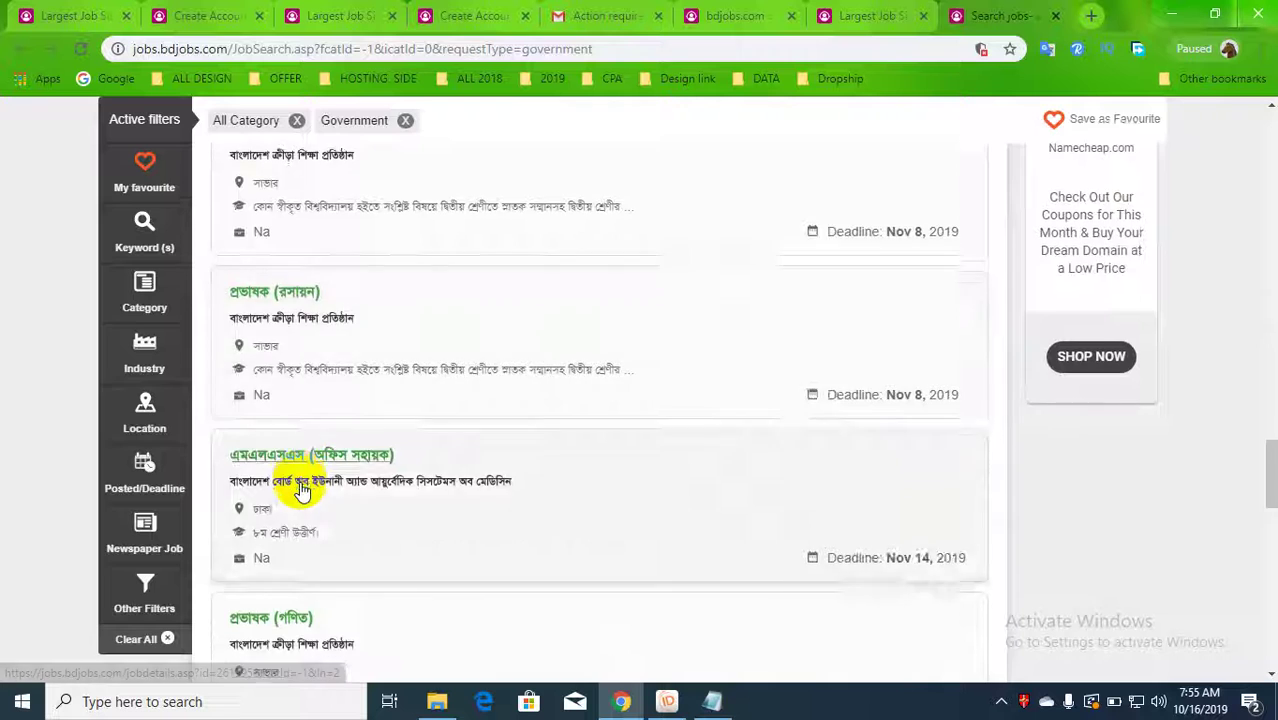
scroll(301, 490, down, 15)
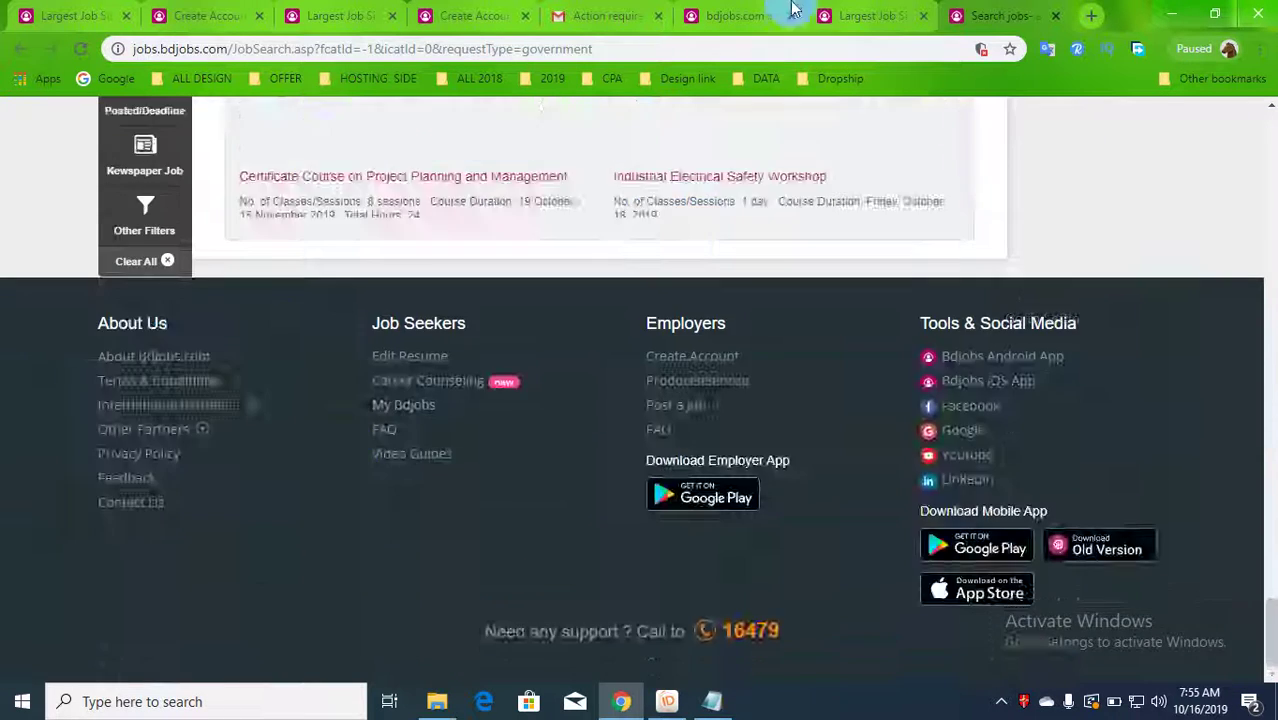
click(755, 15)
scroll(370, 456, up, 2)
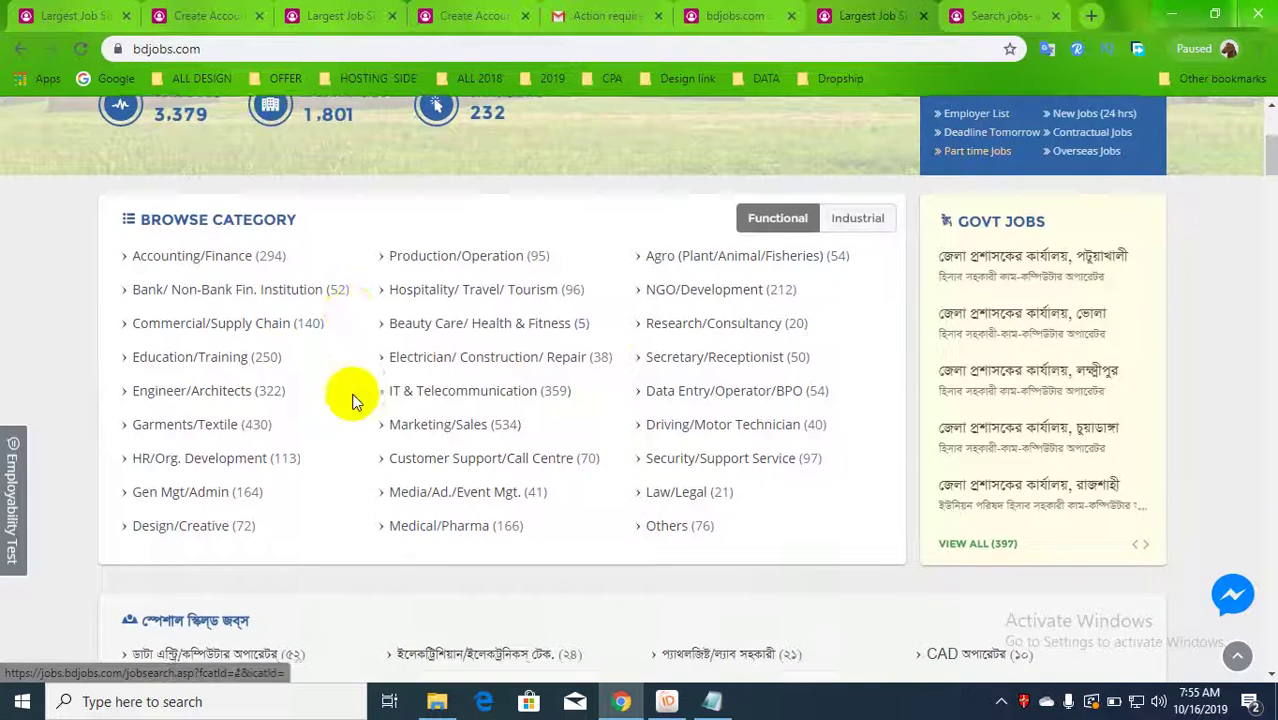
scroll(353, 400, down, 4)
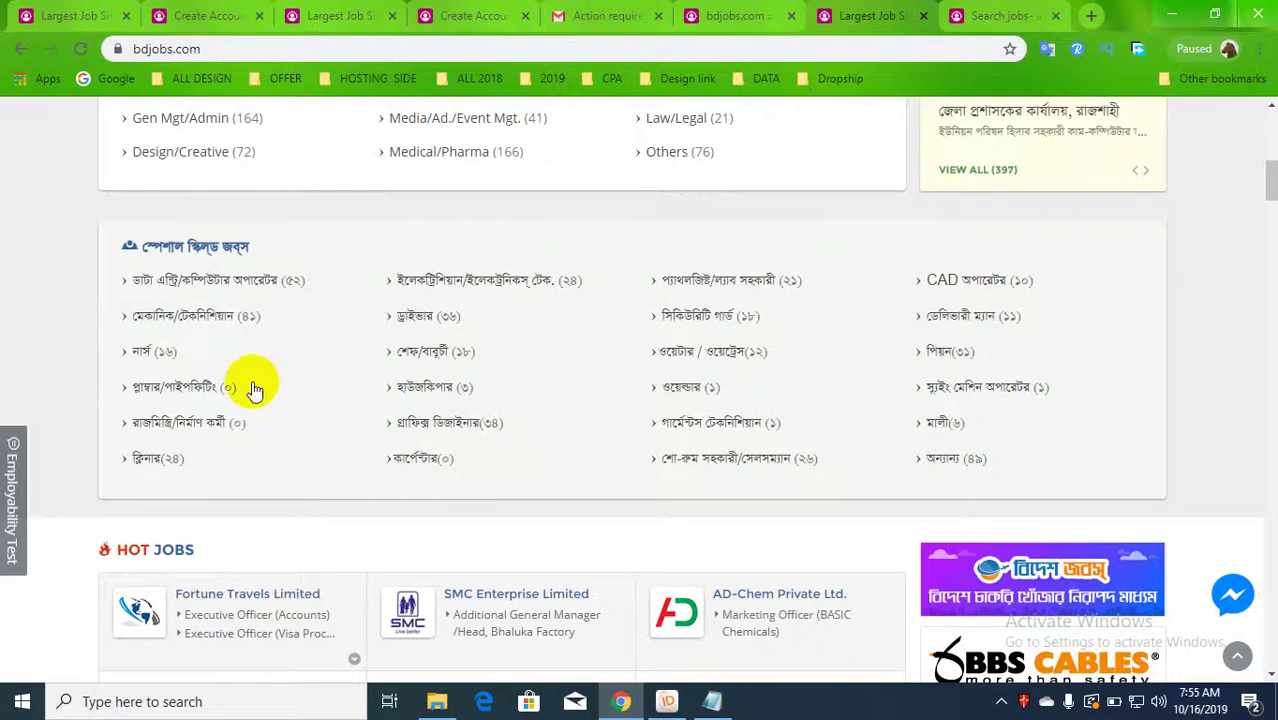
scroll(254, 385, up, 3)
scroll(251, 365, down, 8)
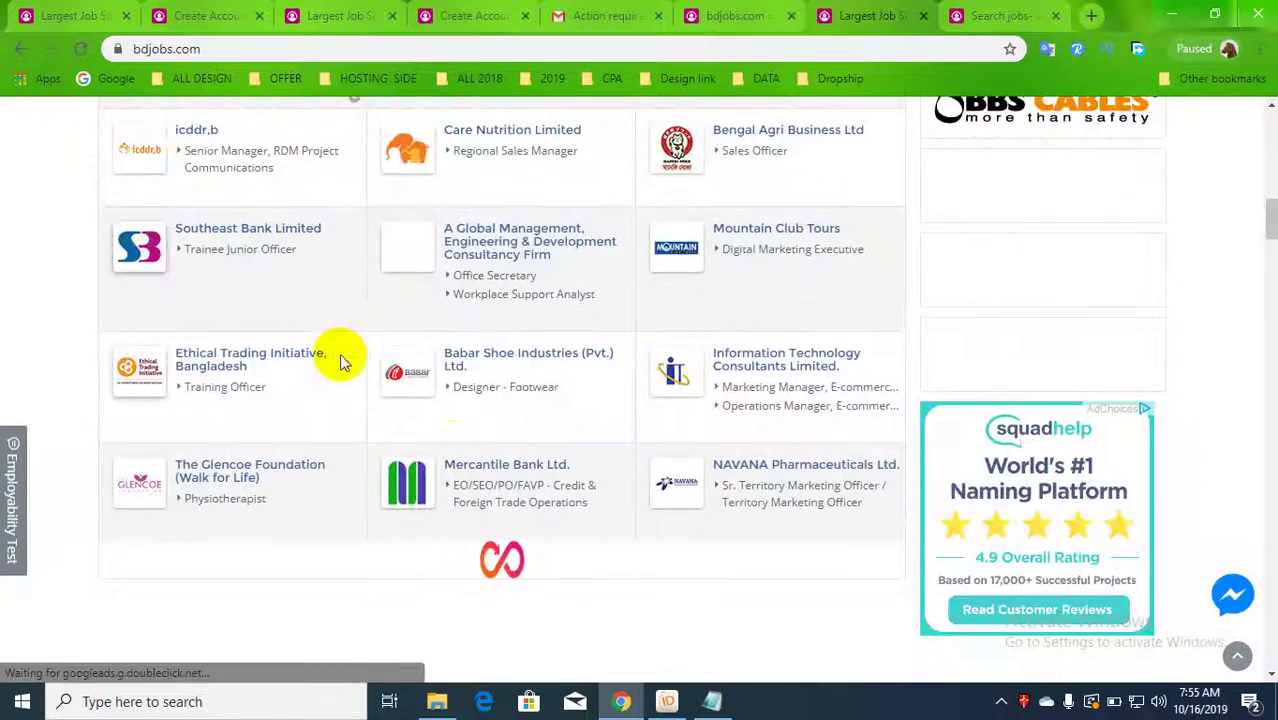
scroll(642, 456, down, 4)
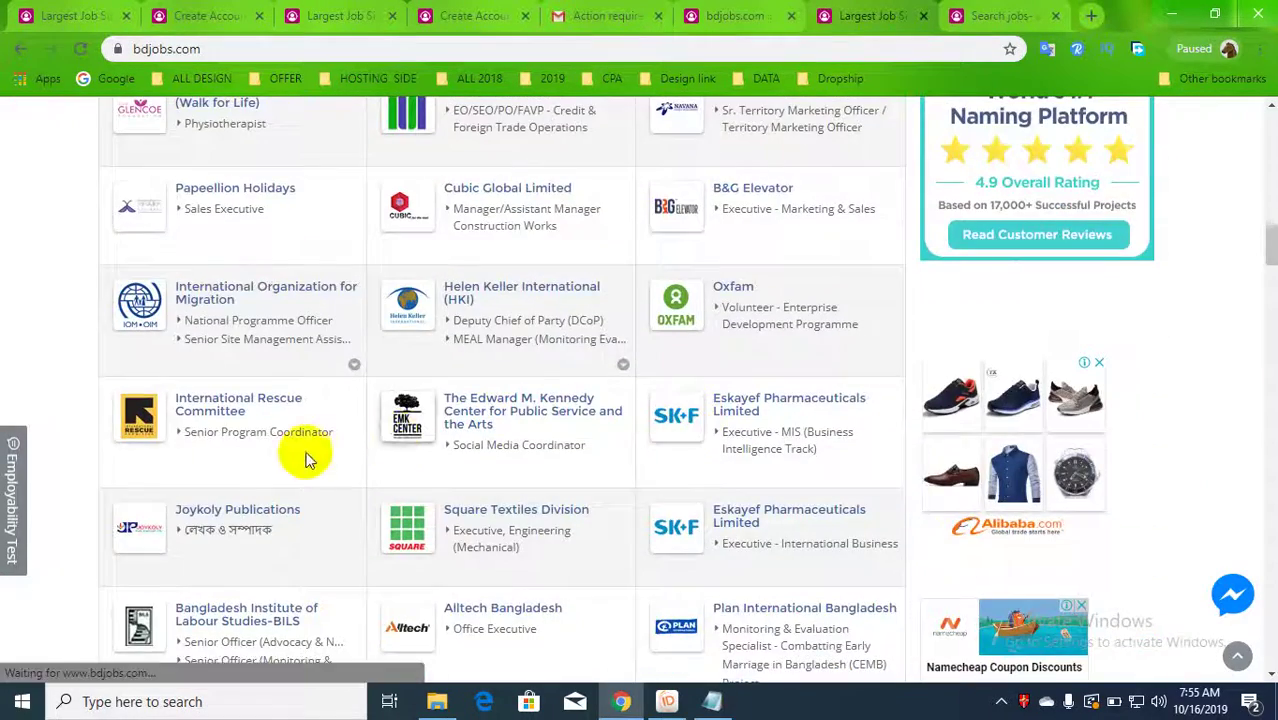
scroll(190, 440, down, 4)
scroll(308, 422, down, 4)
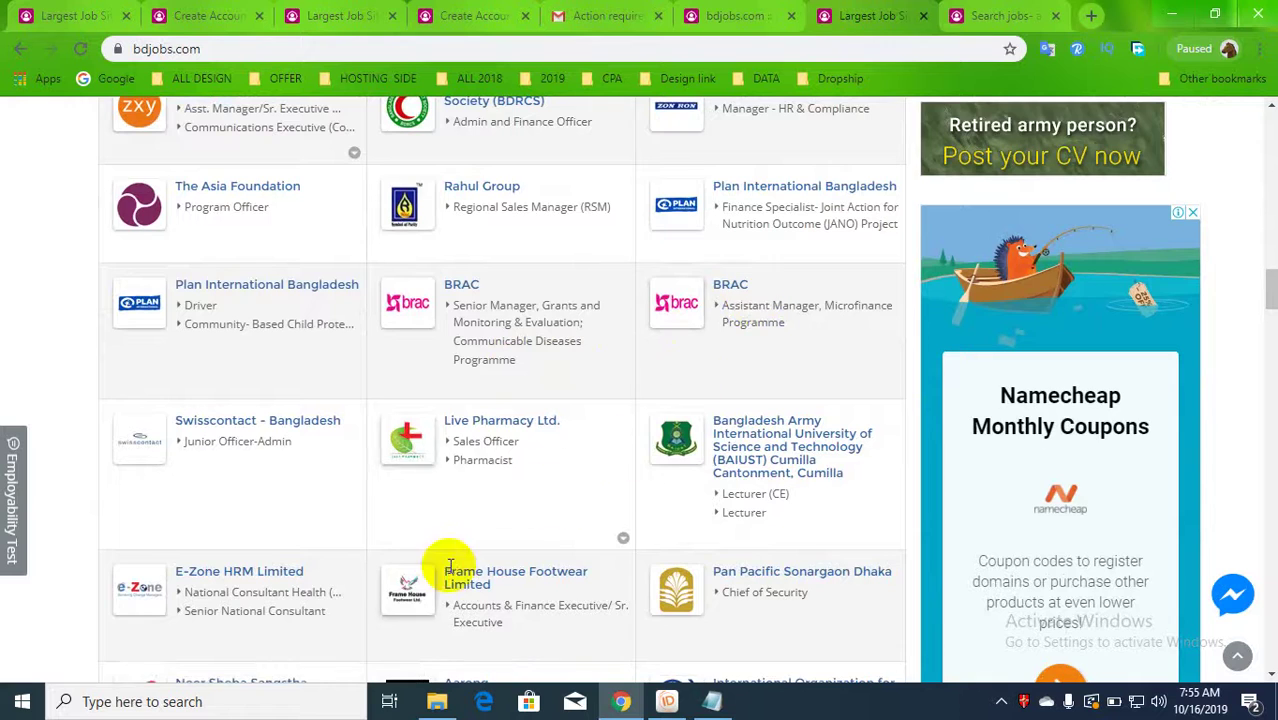
scroll(450, 565, down, 5)
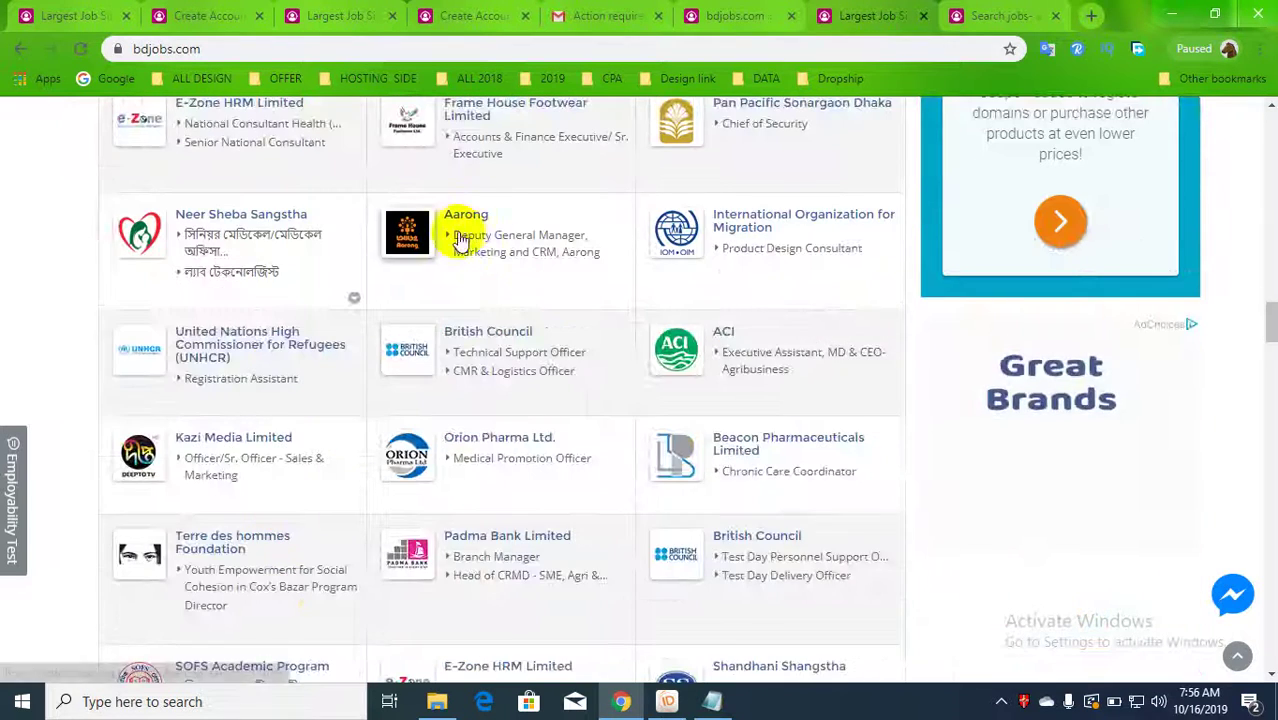
scroll(528, 363, down, 4)
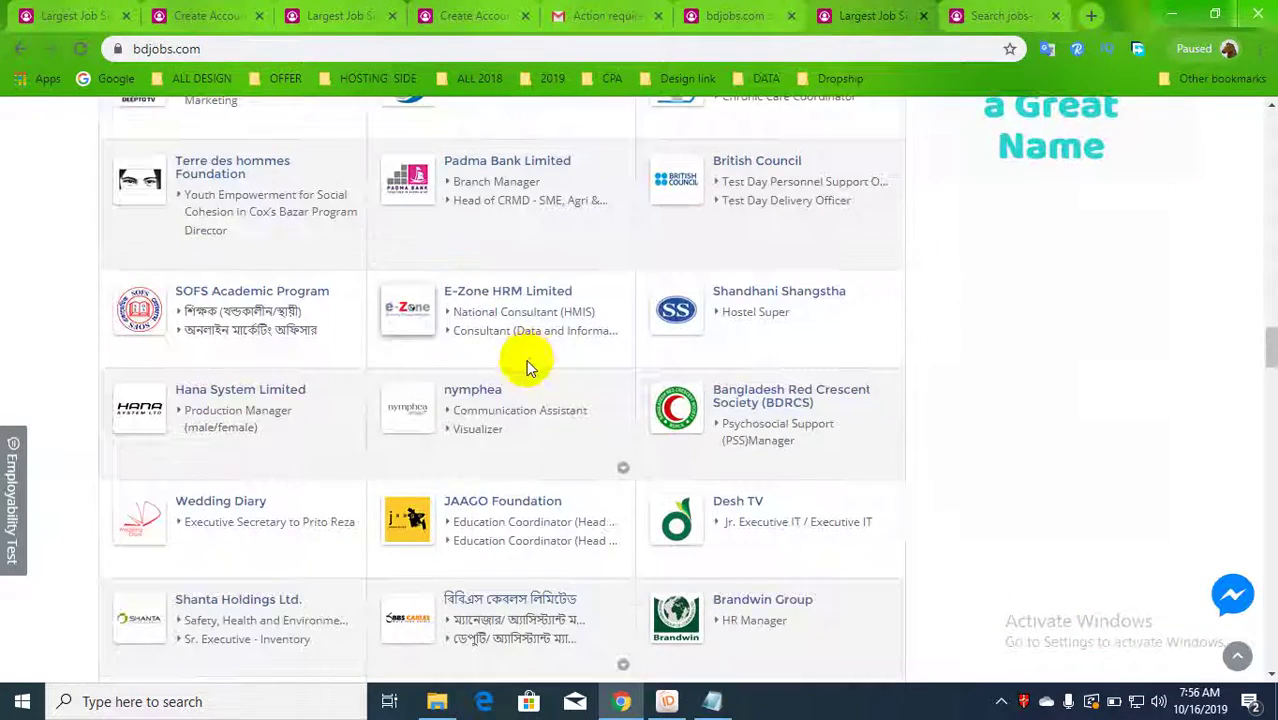
scroll(526, 362, down, 3)
scroll(499, 408, down, 2)
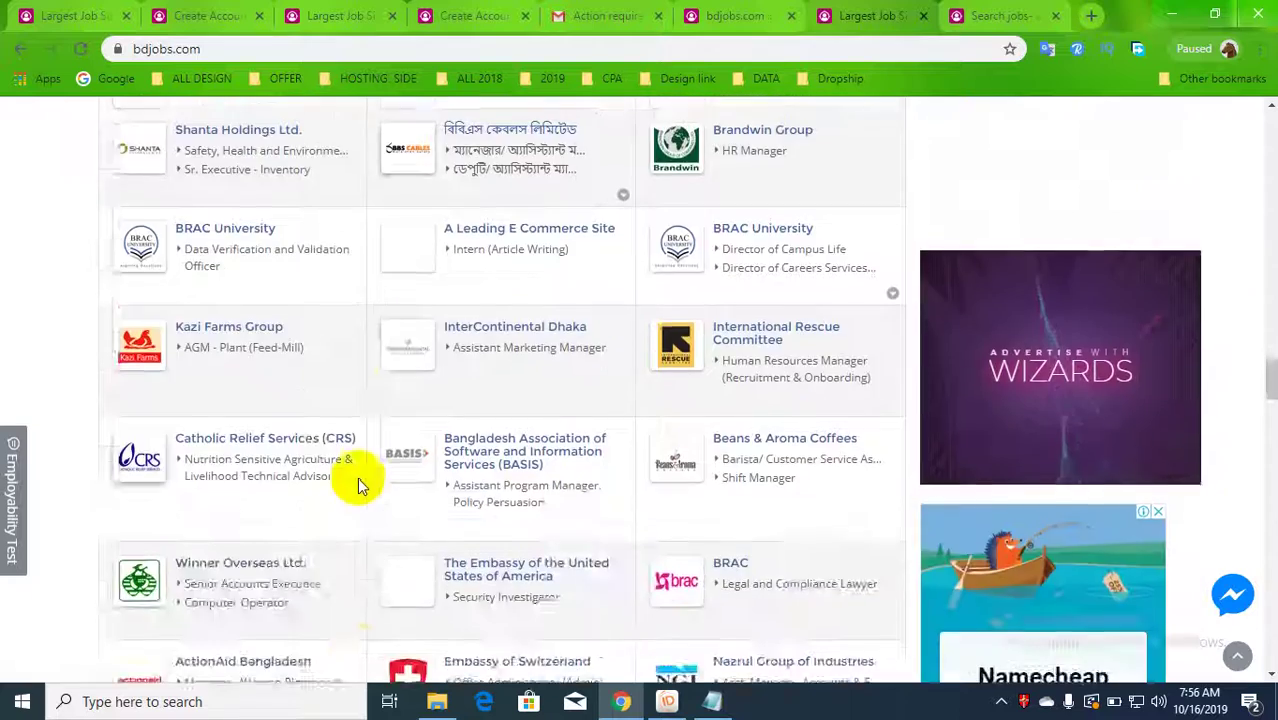
scroll(357, 472, down, 6)
scroll(357, 471, down, 4)
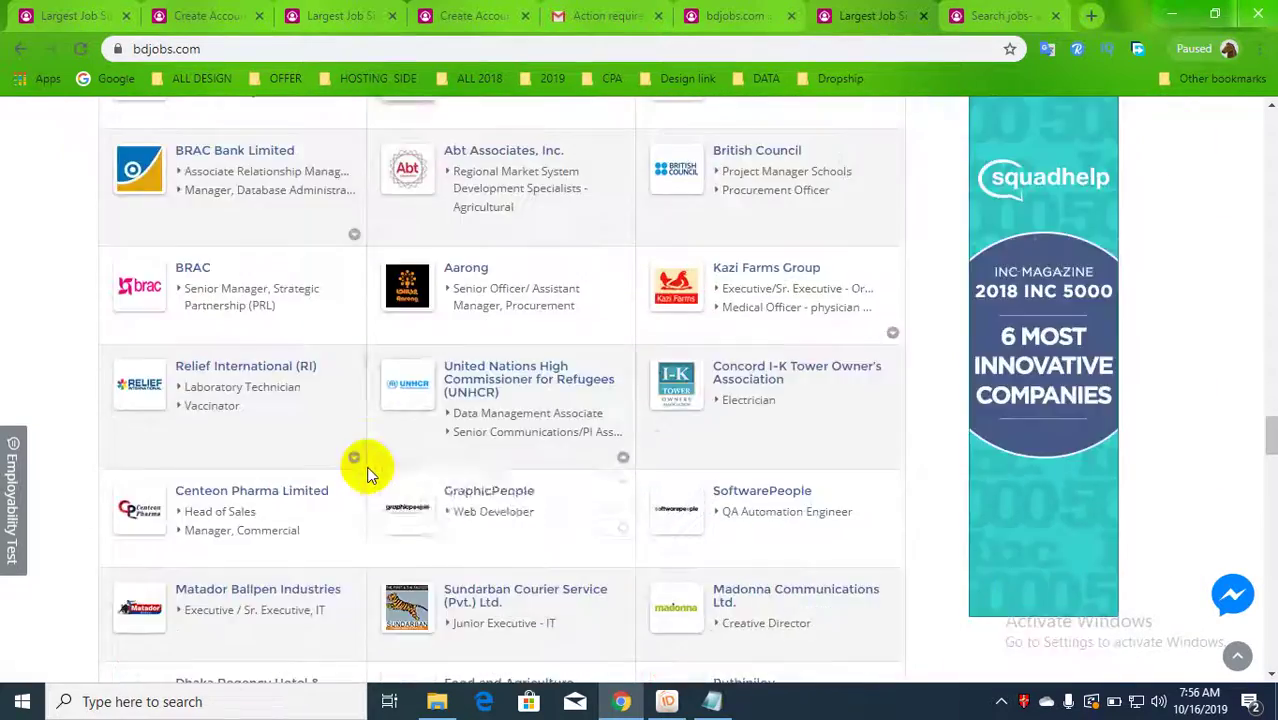
scroll(367, 468, up, 10)
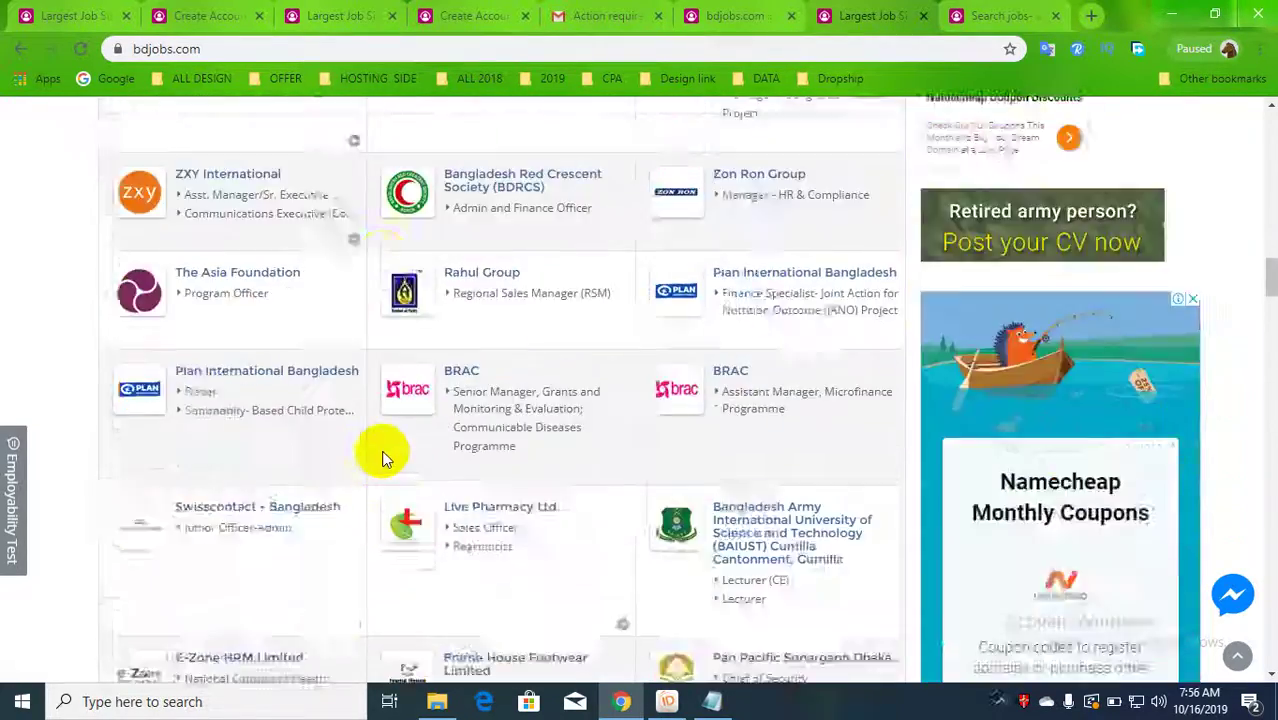
scroll(385, 458, up, 10)
scroll(400, 450, down, 4)
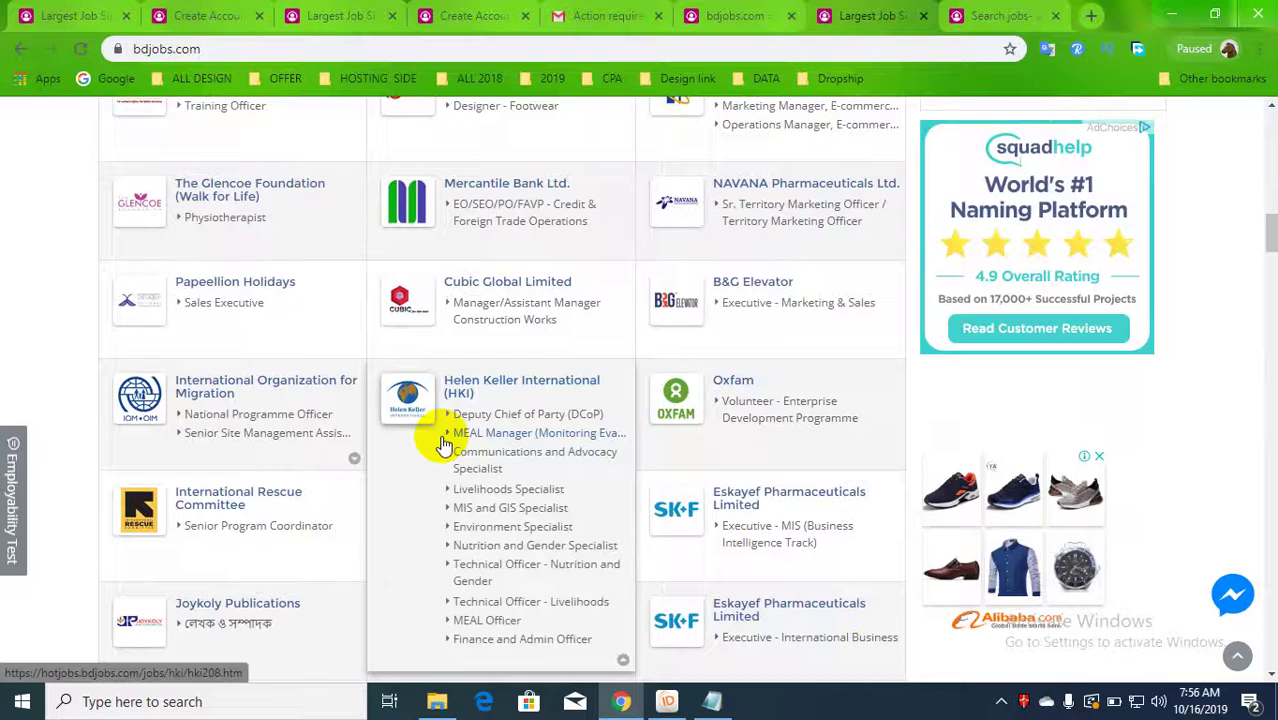
scroll(444, 446, down, 2)
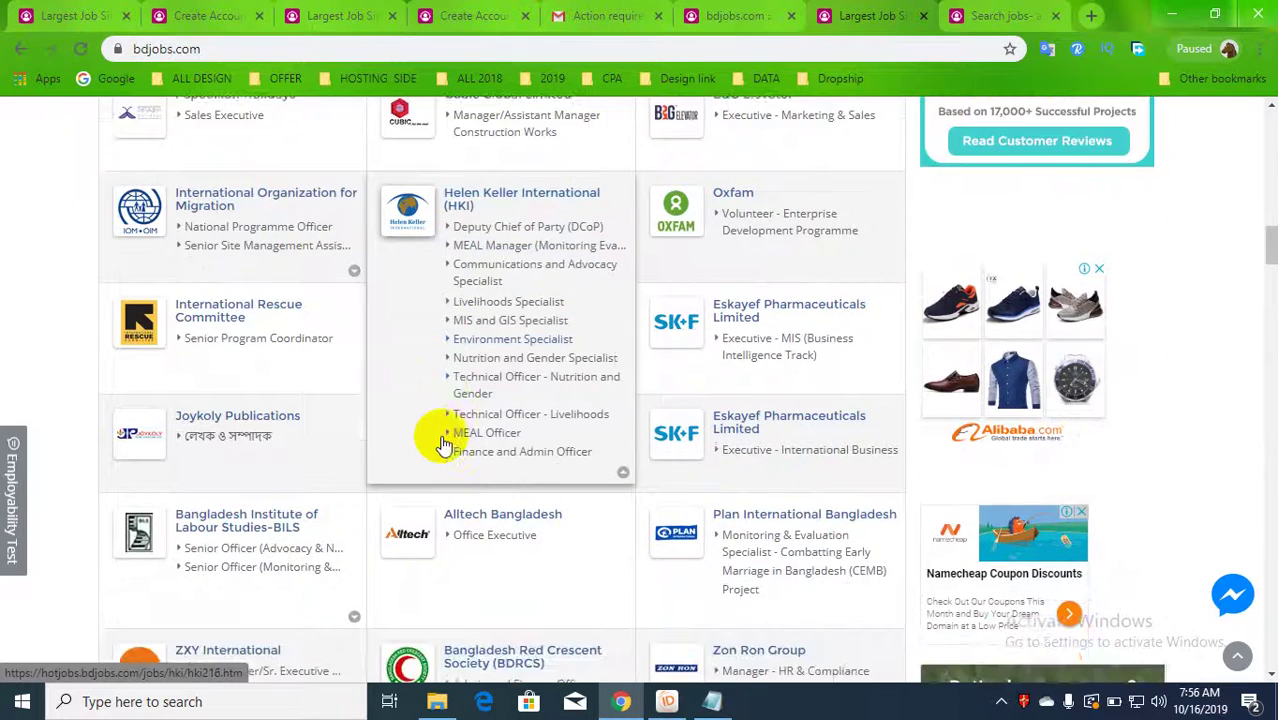
scroll(444, 446, down, 3)
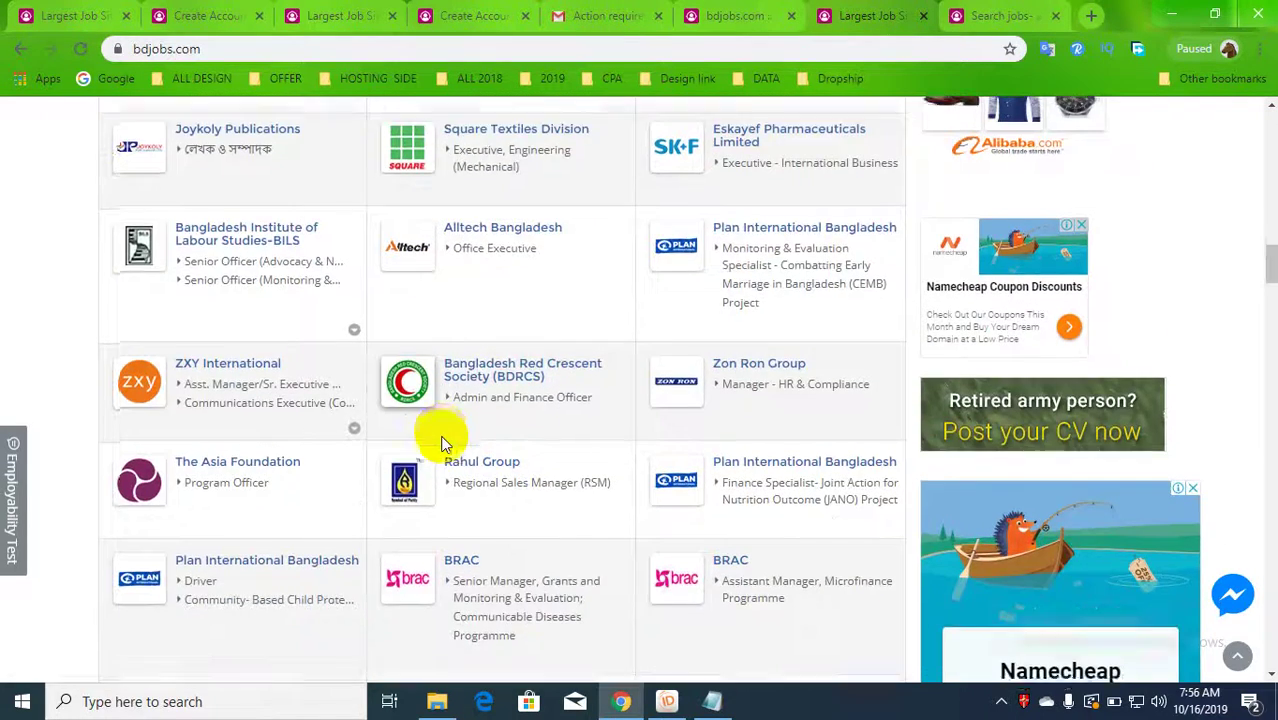
scroll(444, 440, down, 7)
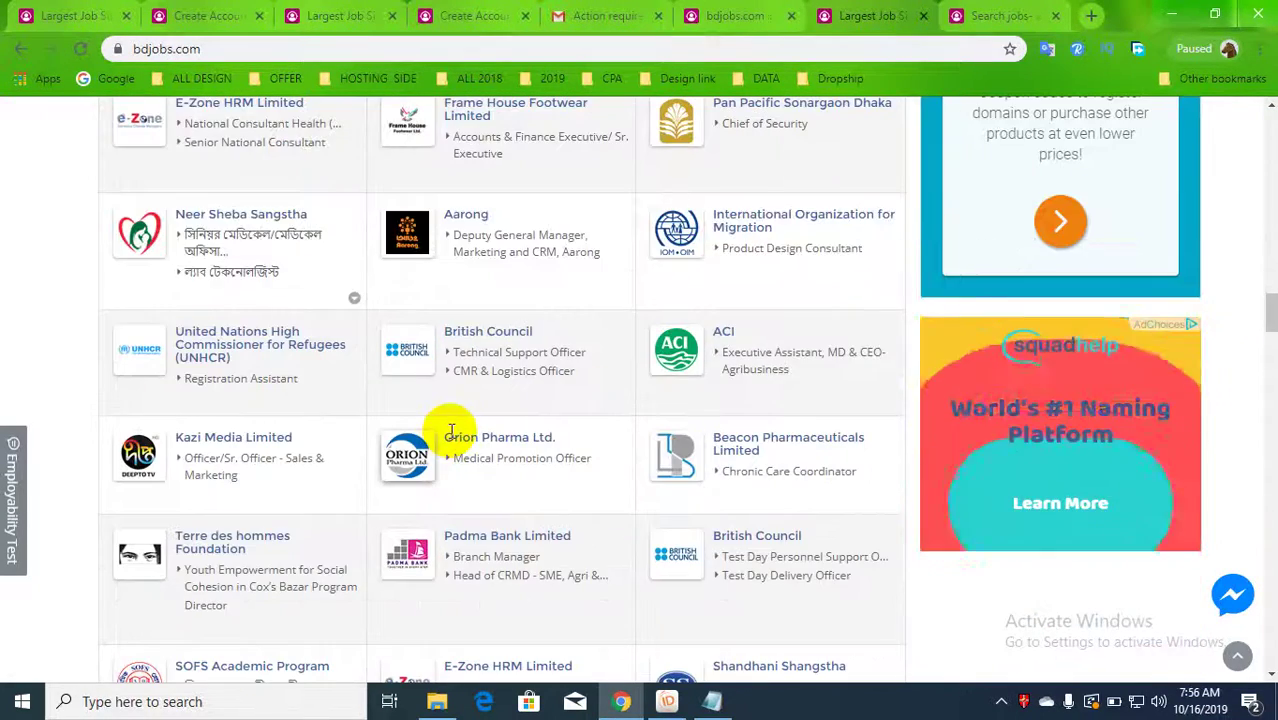
scroll(450, 434, down, 4)
scroll(452, 438, up, 5)
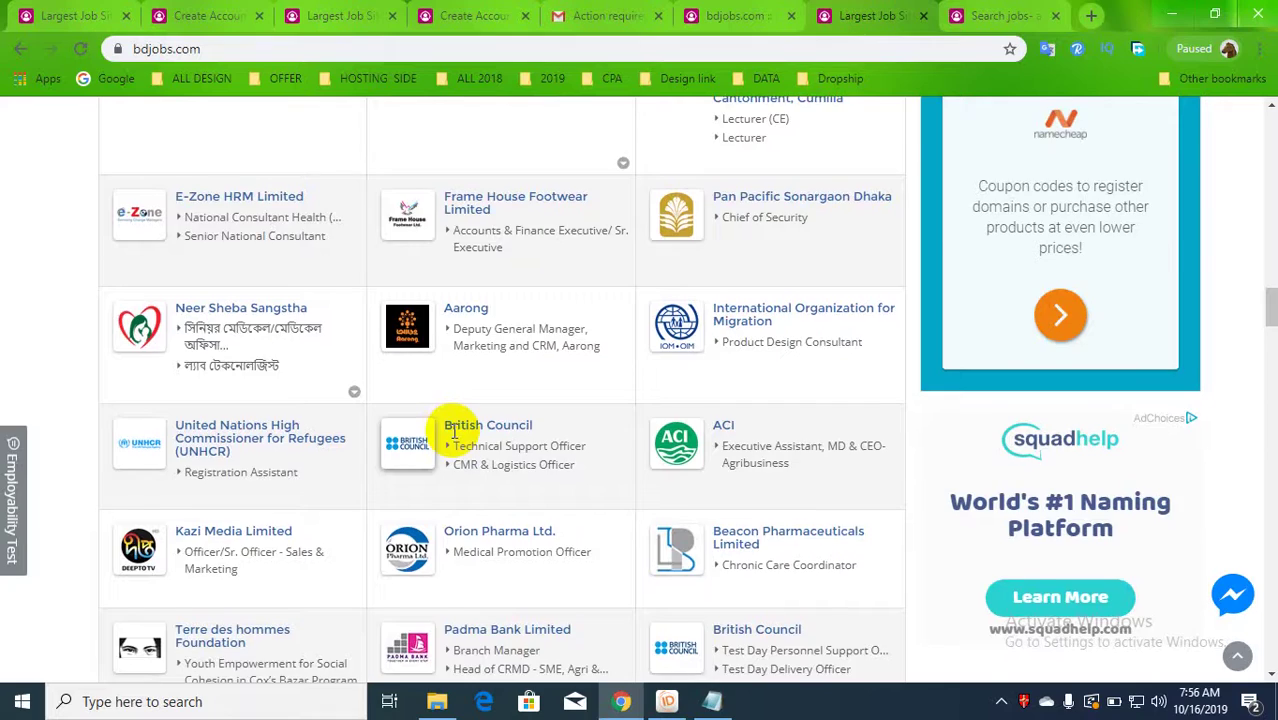
scroll(455, 432, up, 12)
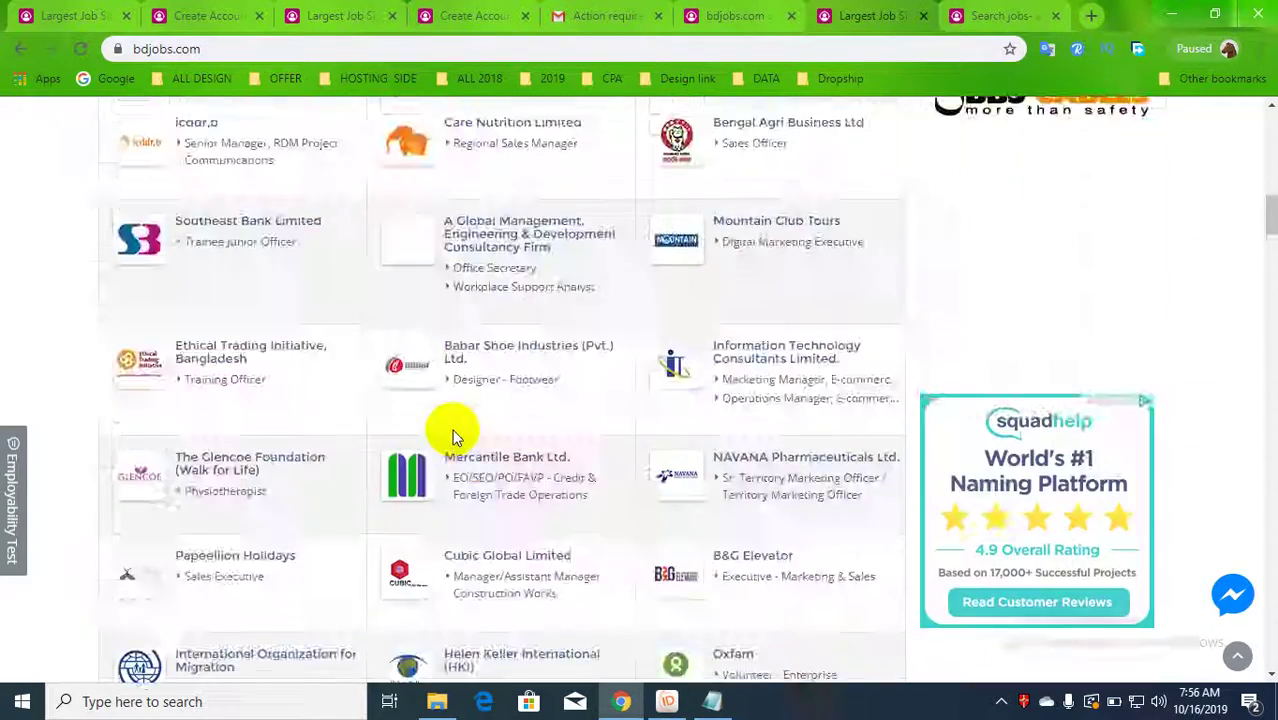
scroll(452, 436, up, 15)
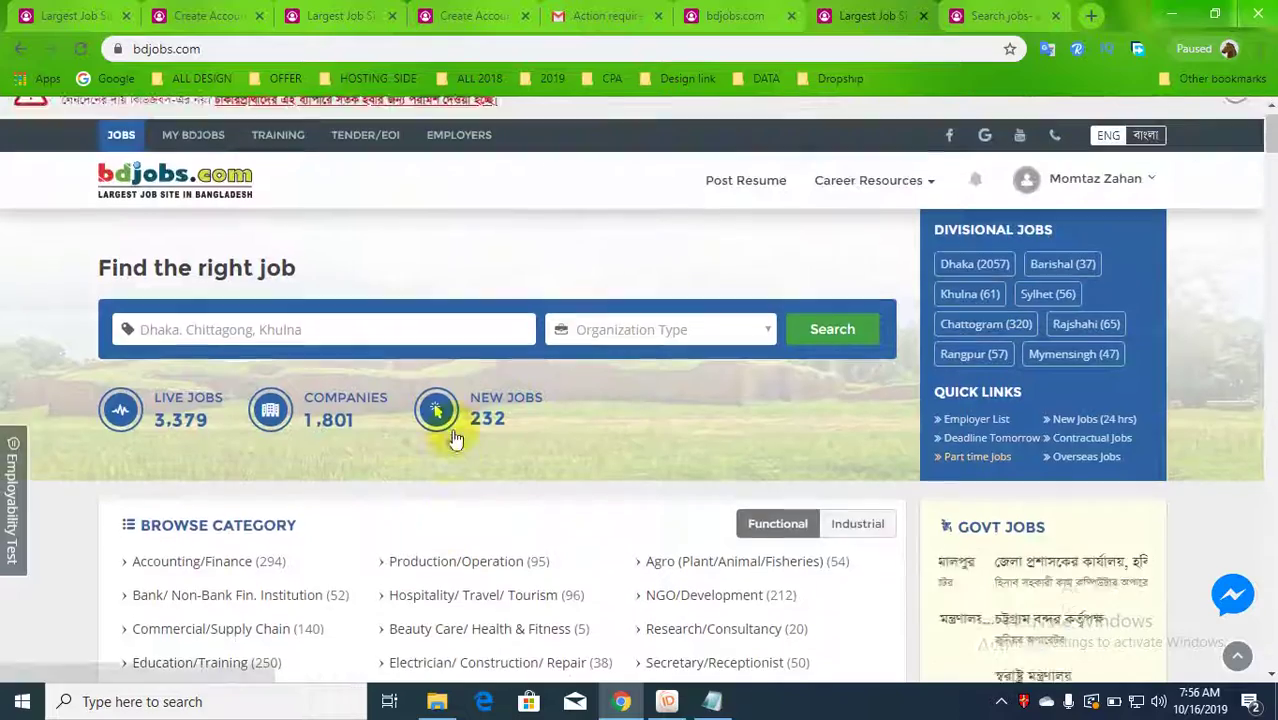
scroll(454, 430, up, 2)
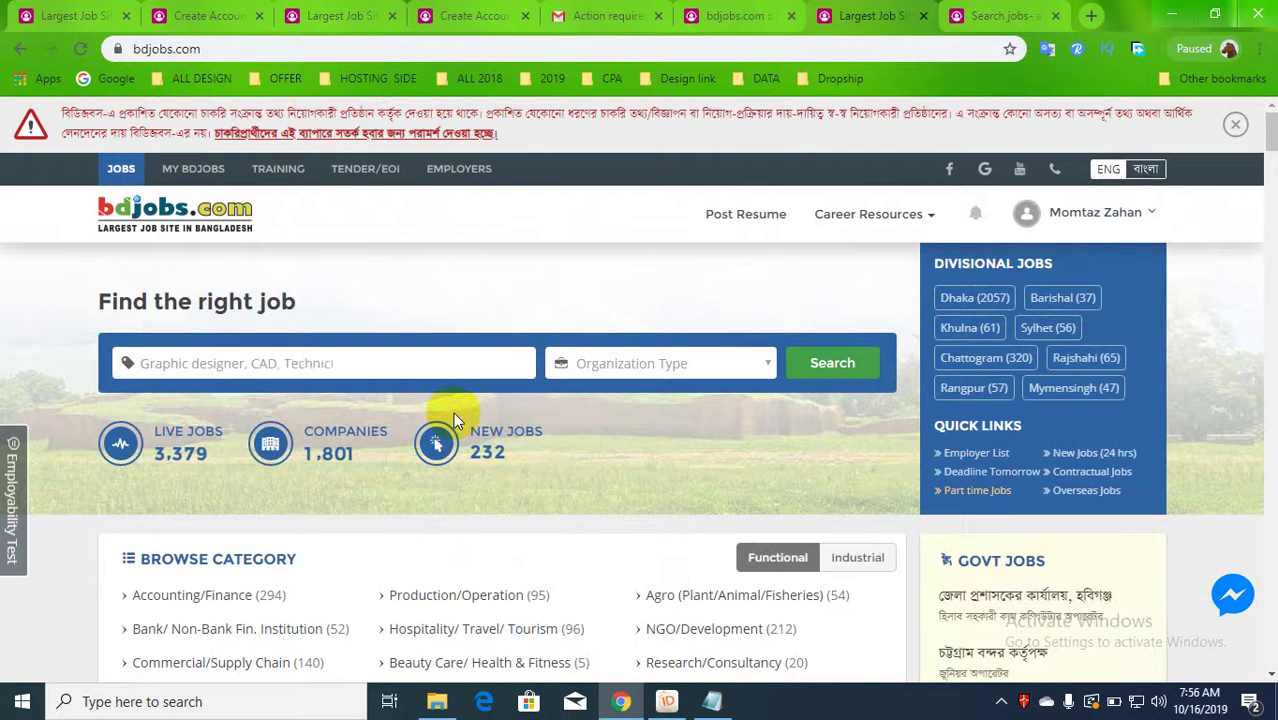
- Open the Rajshahi (65) divisional job listings in the new Search jobs tab
click(1066, 362)
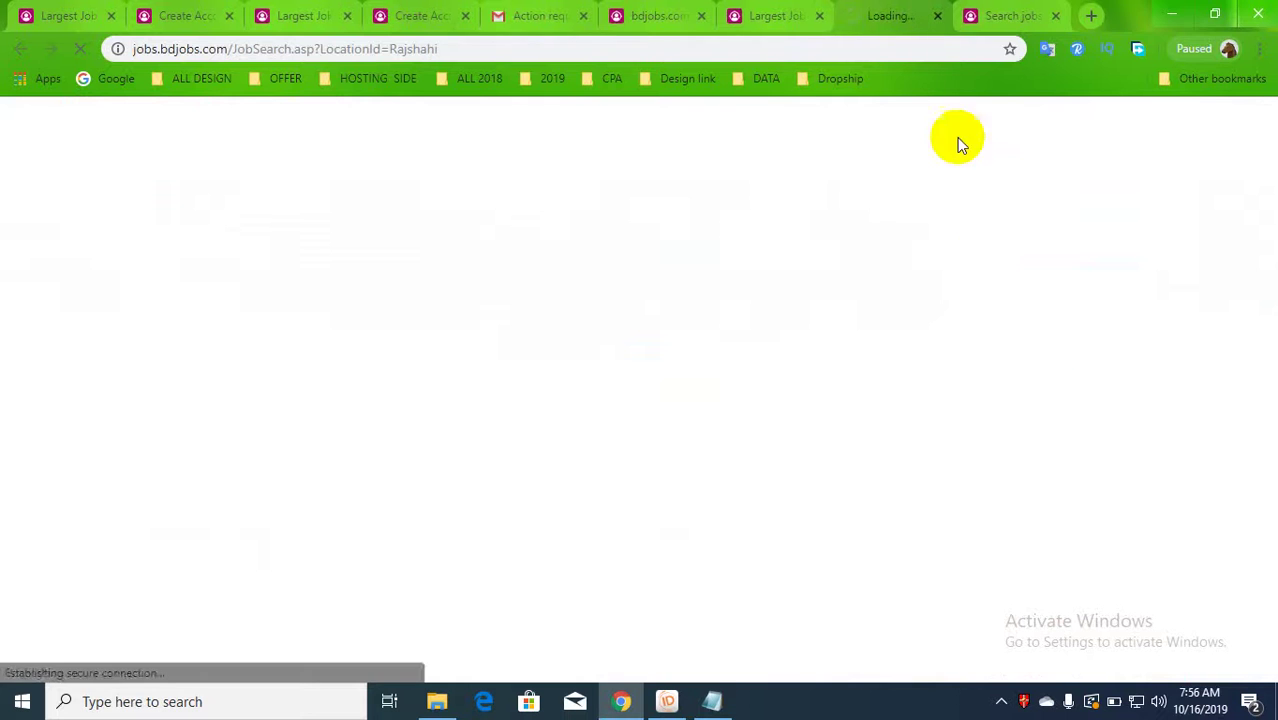
click(1005, 8)
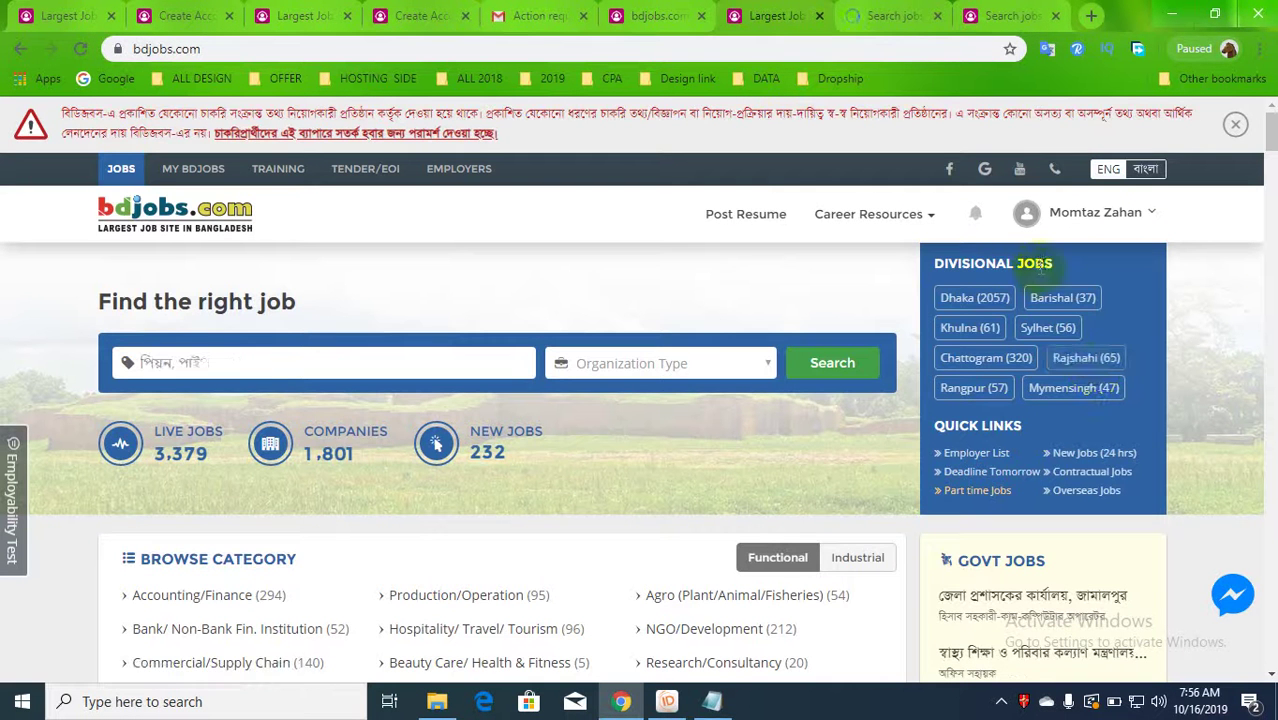
click(895, 12)
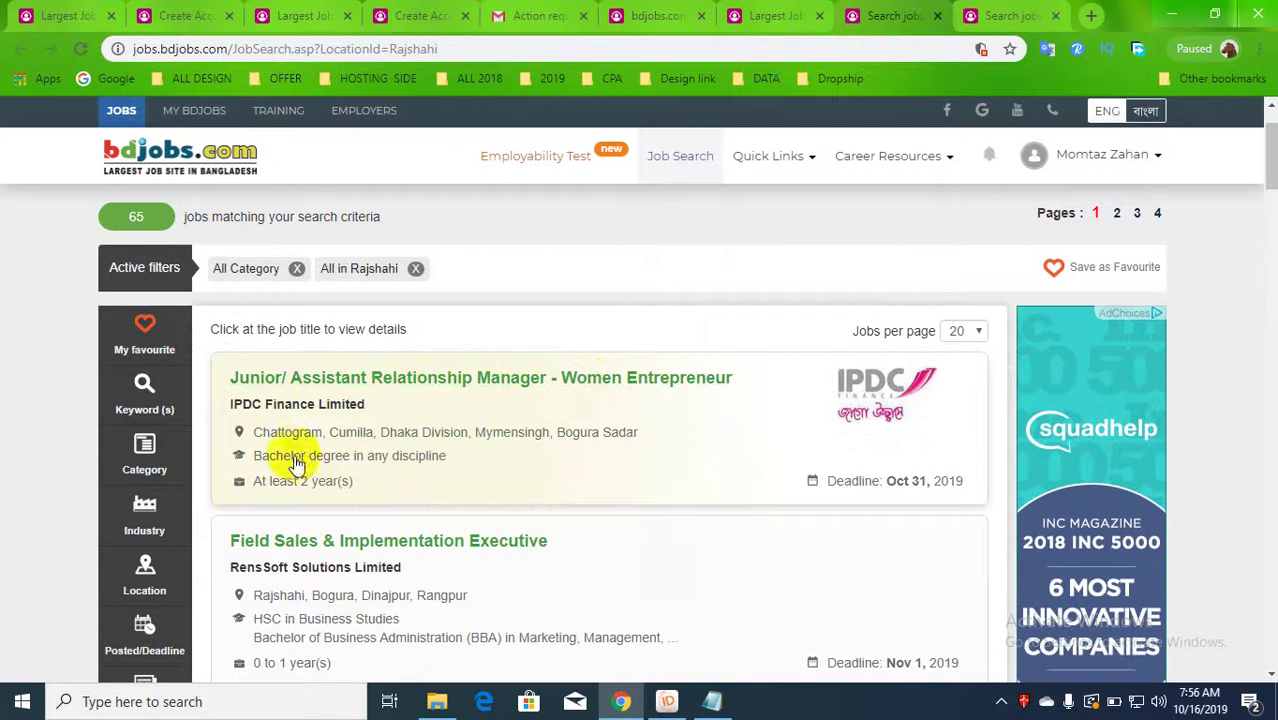
- Scroll through the first page of the 65 Rajshahi job results
scroll(549, 450, down, 2)
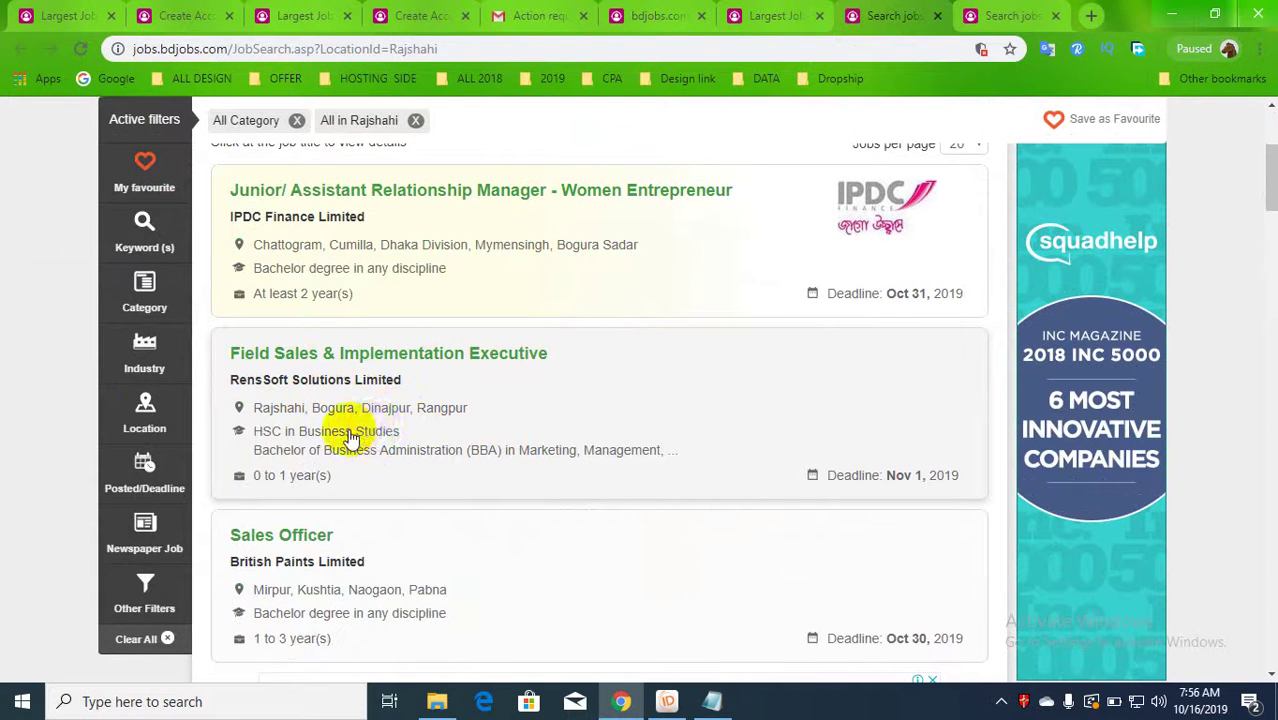
scroll(300, 520, down, 2)
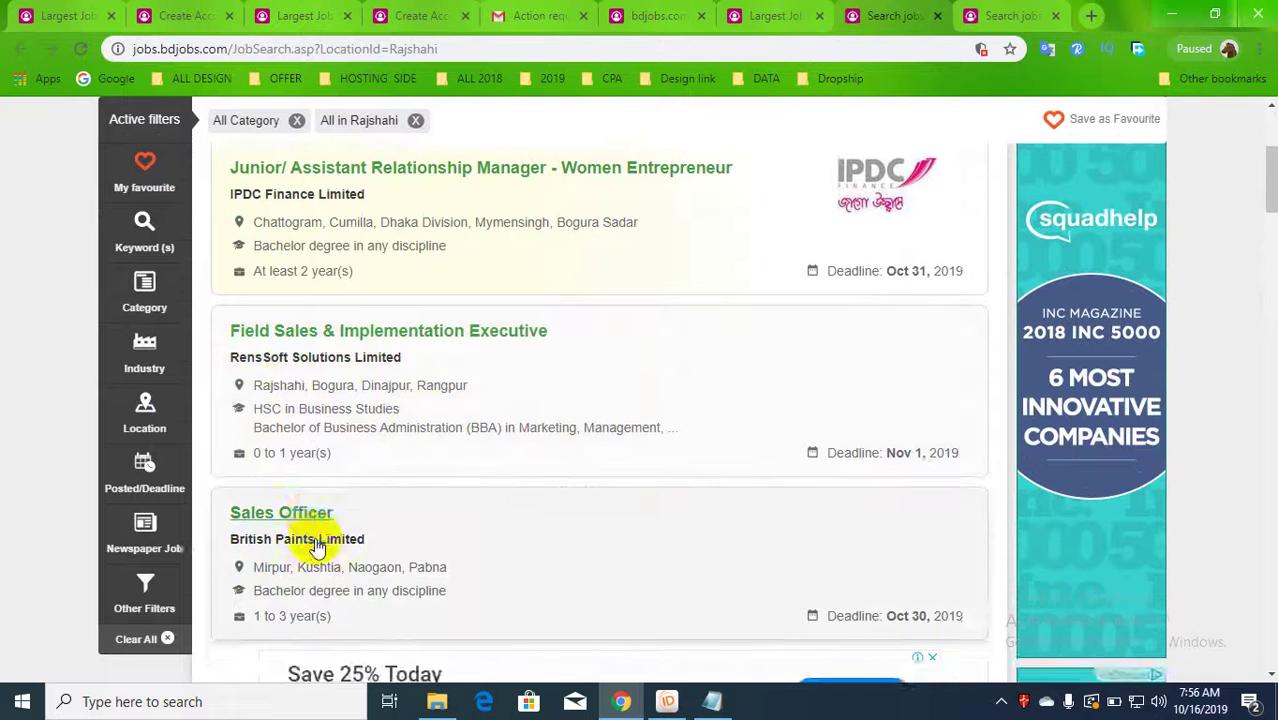
scroll(330, 540, down, 1)
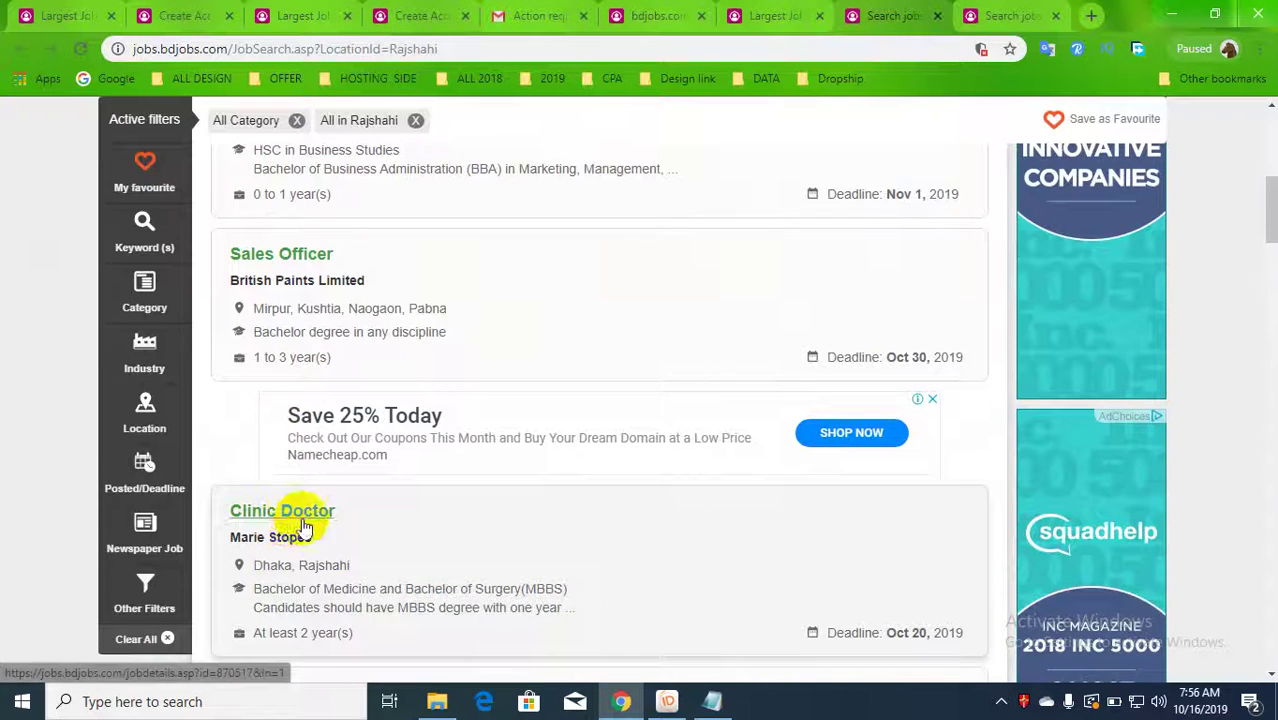
scroll(302, 520, down, 1)
scroll(300, 435, down, 2)
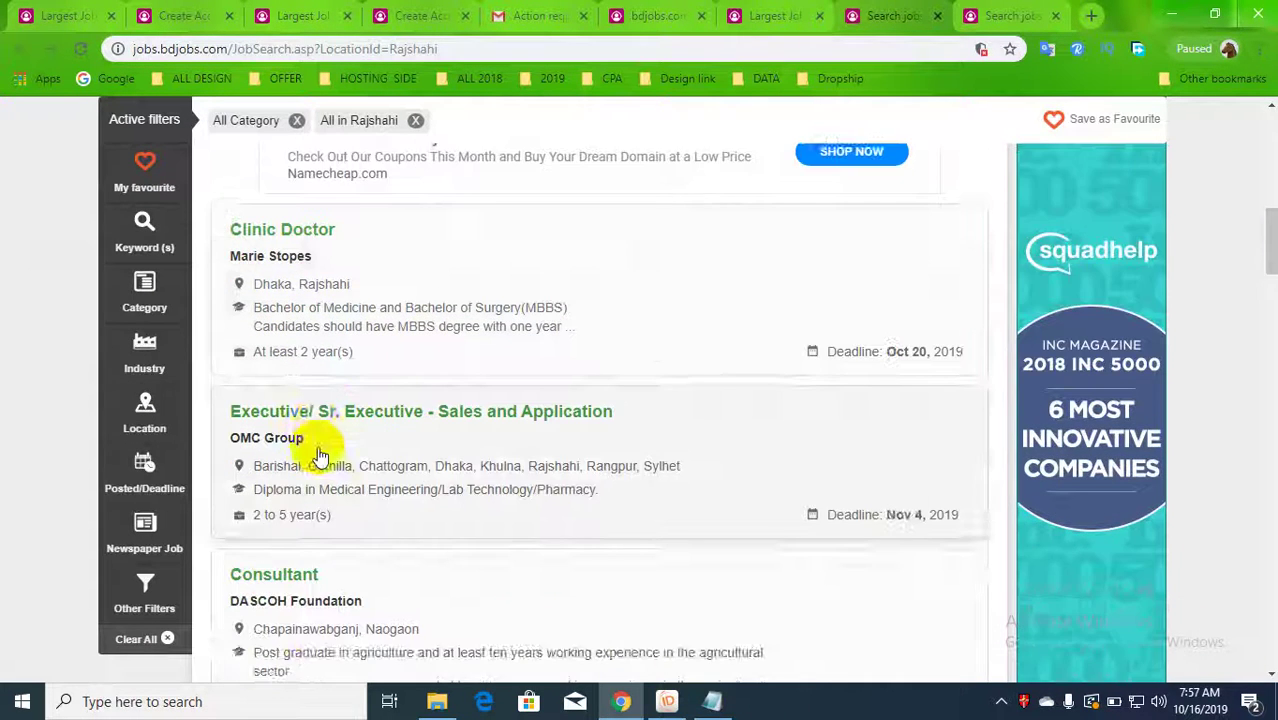
scroll(308, 442, down, 2)
scroll(302, 450, down, 4)
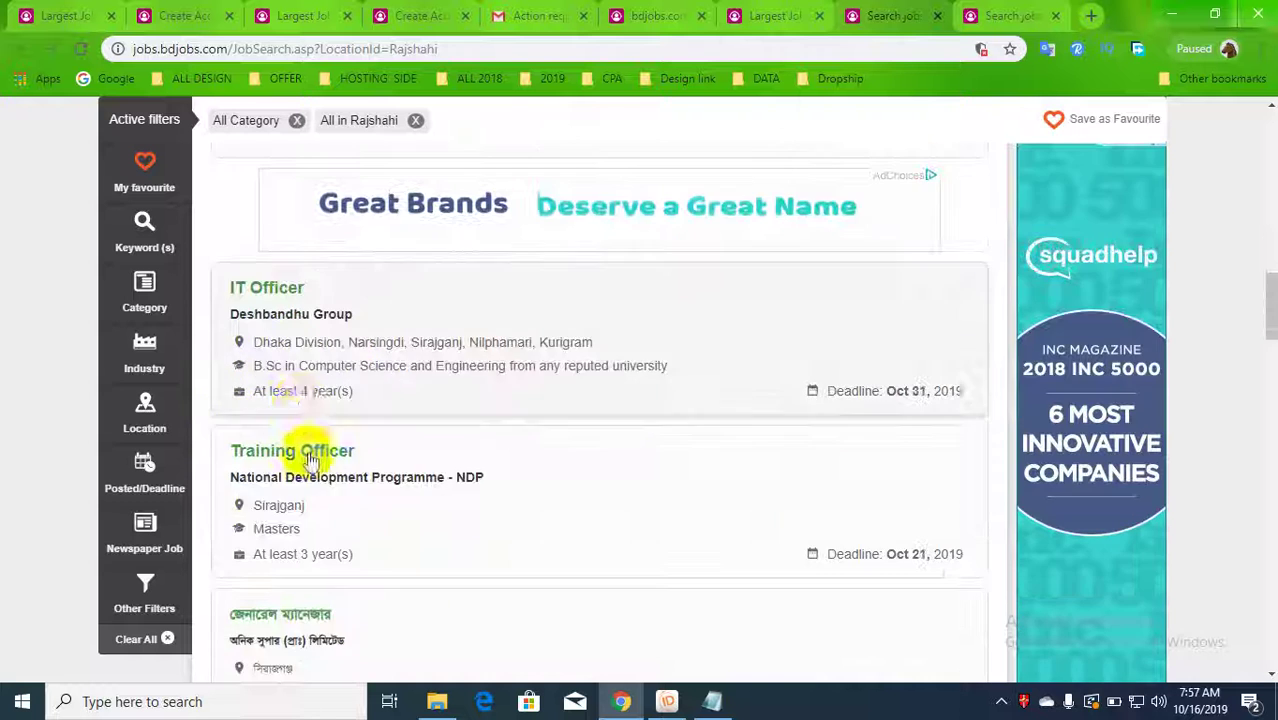
scroll(308, 465, down, 4)
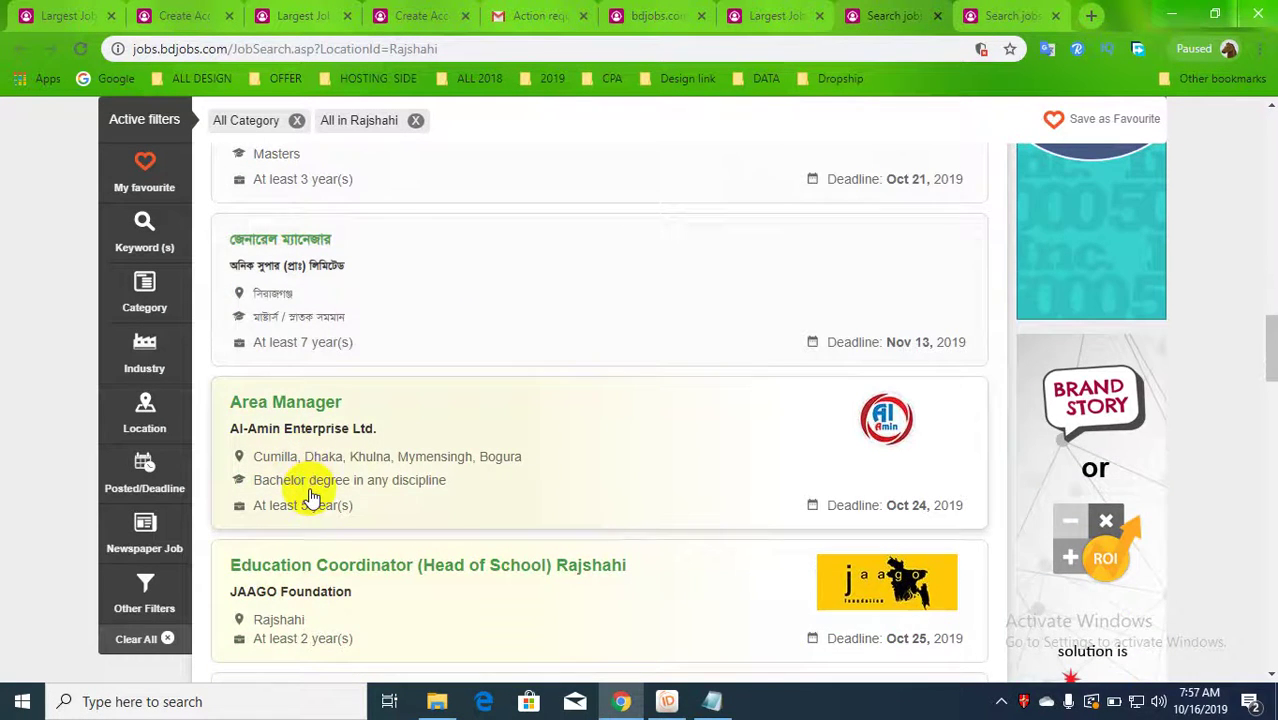
scroll(308, 492, down, 2)
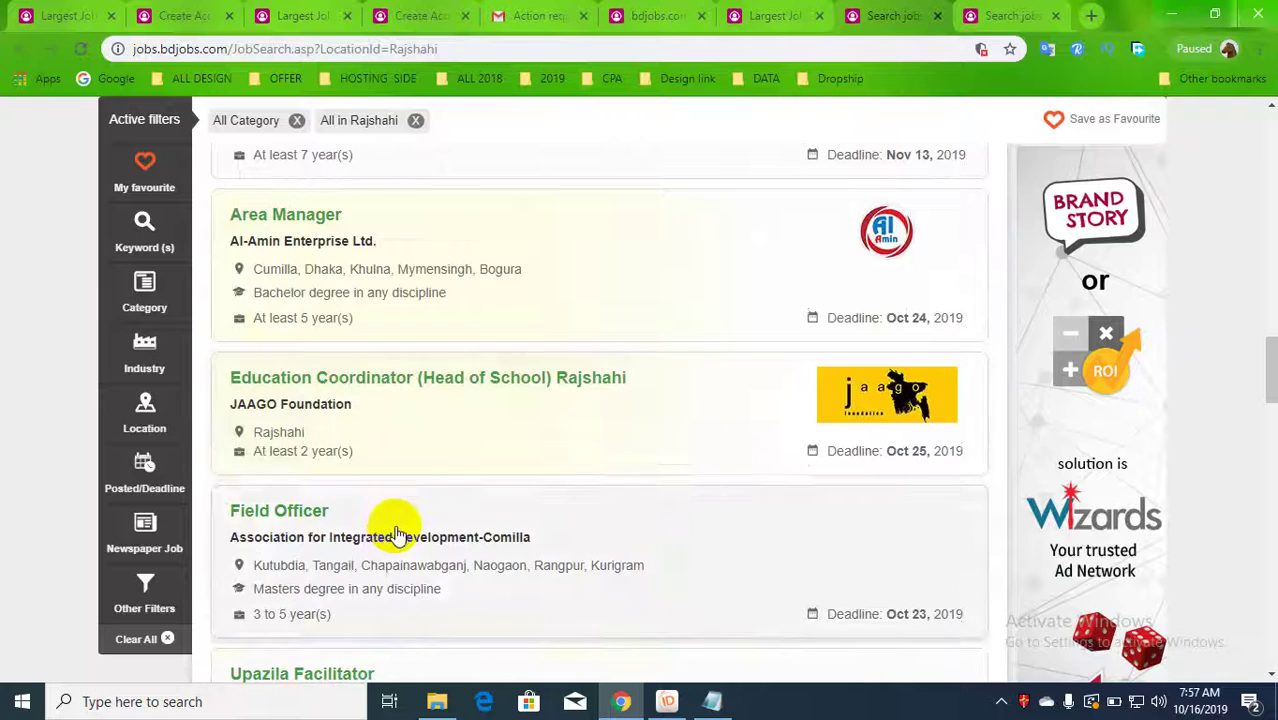
scroll(398, 535, down, 2)
scroll(398, 535, down, 8)
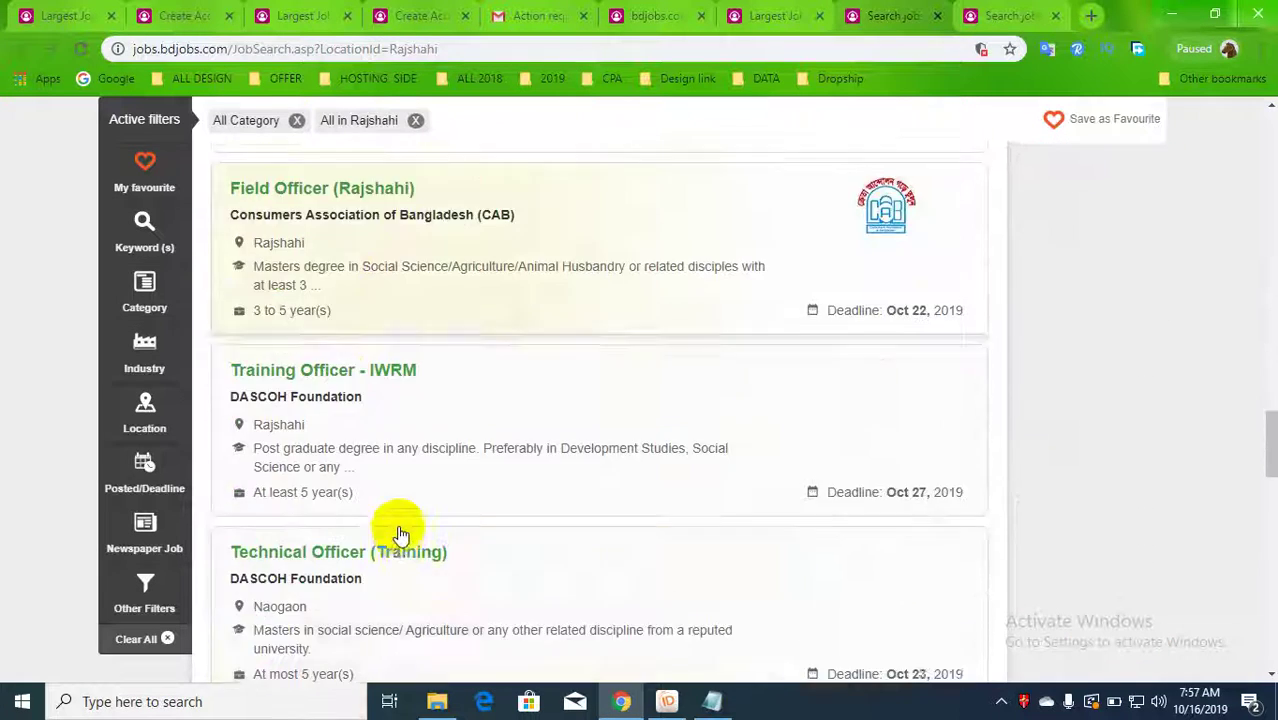
scroll(398, 535, down, 10)
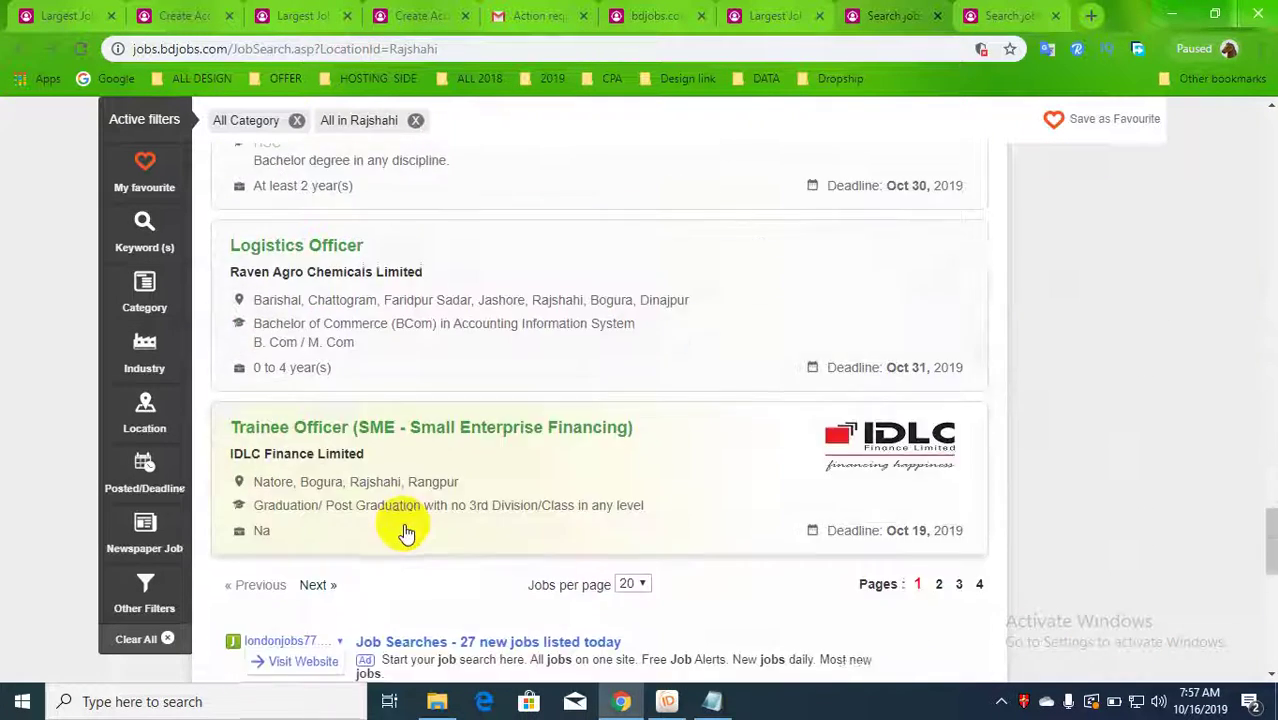
scroll(410, 525, down, 3)
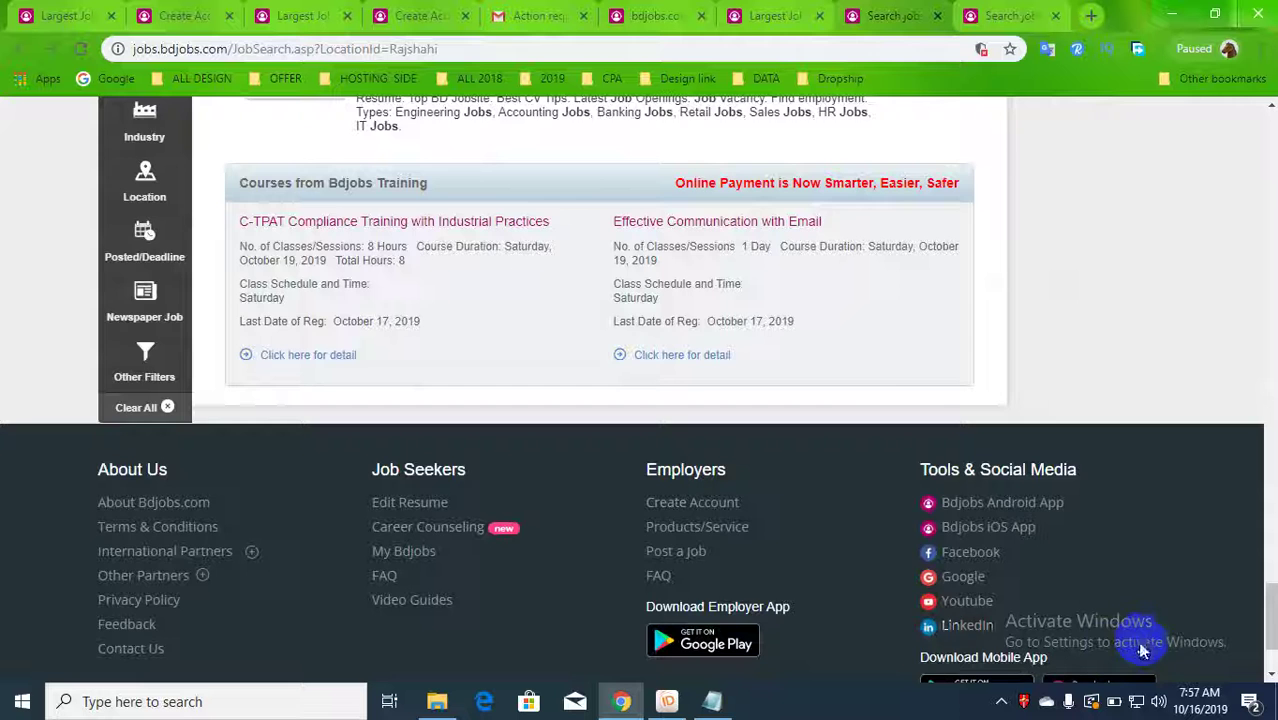
scroll(884, 377, up, 4)
- Open page 2 of the Rajshahi results and scroll down through its listings
click(937, 304)
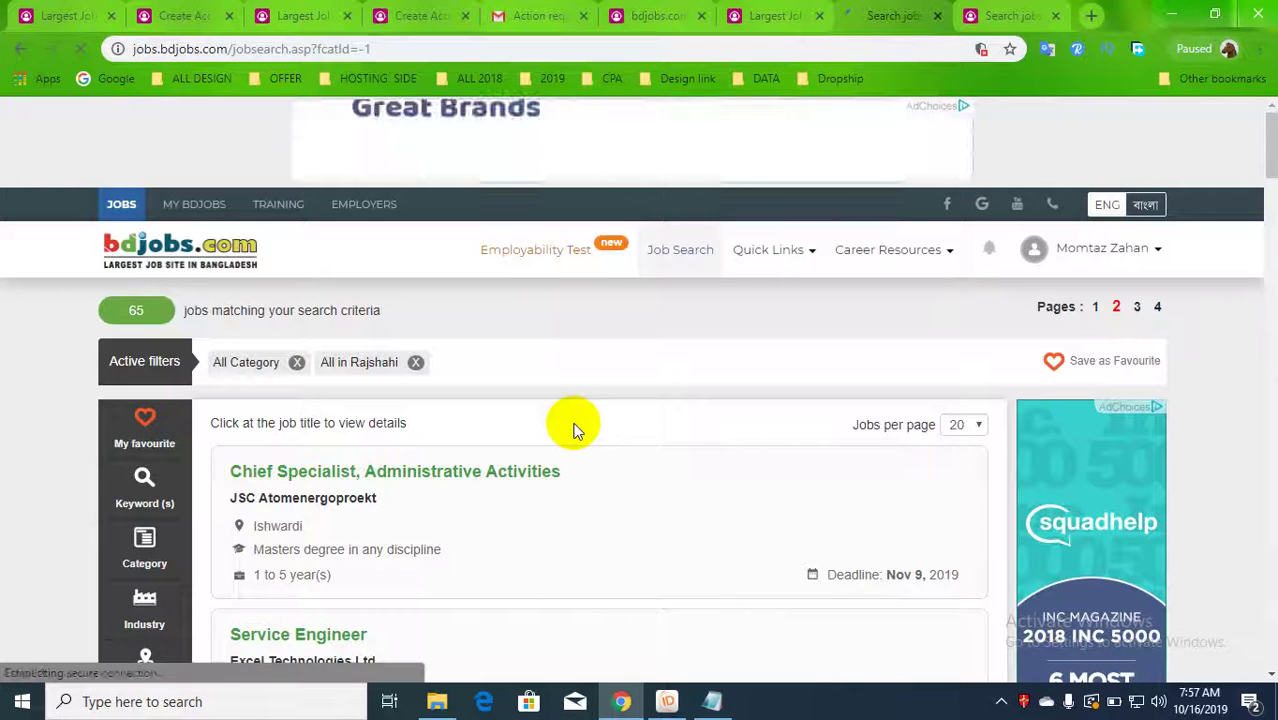
scroll(503, 457, down, 2)
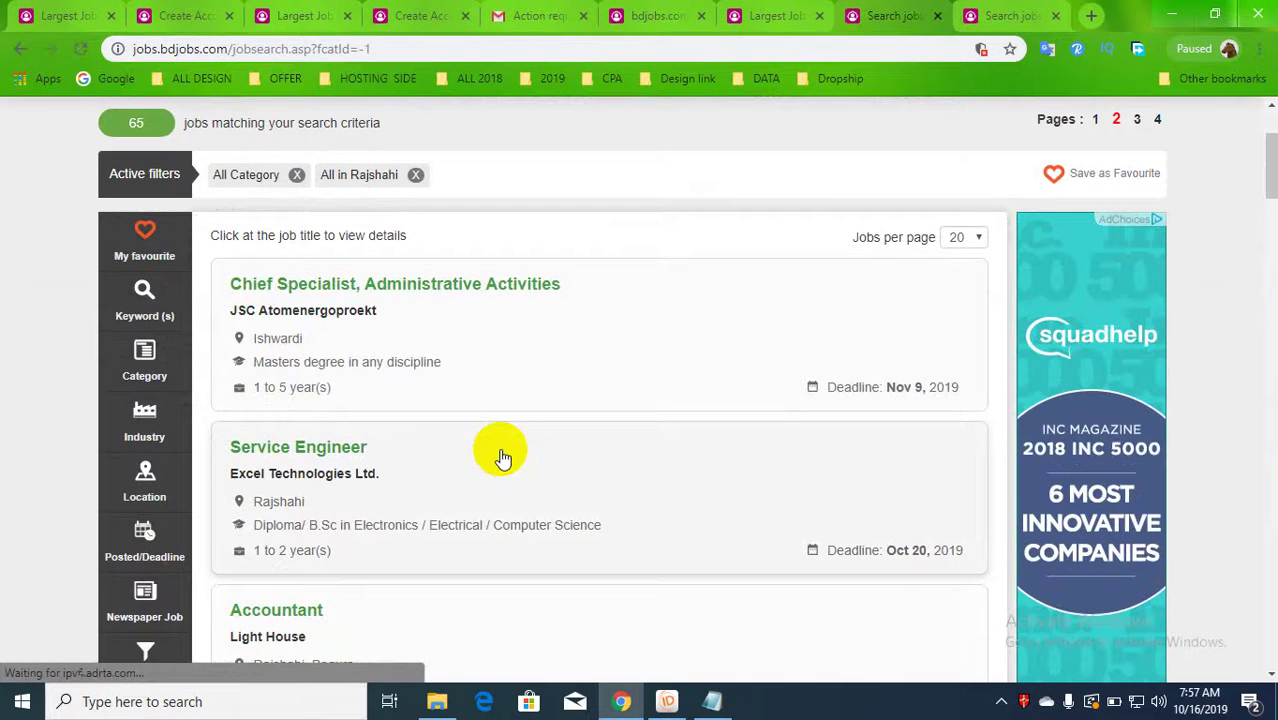
scroll(503, 457, down, 3)
scroll(503, 457, down, 15)
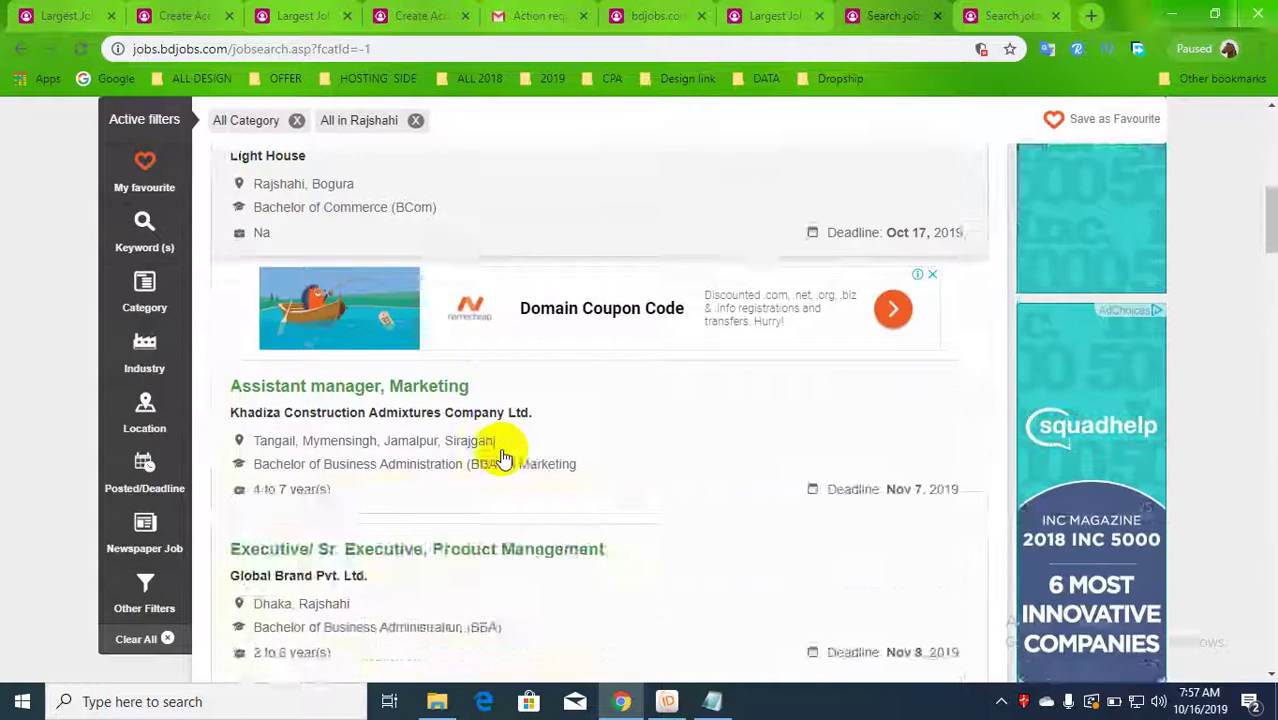
scroll(503, 457, down, 5)
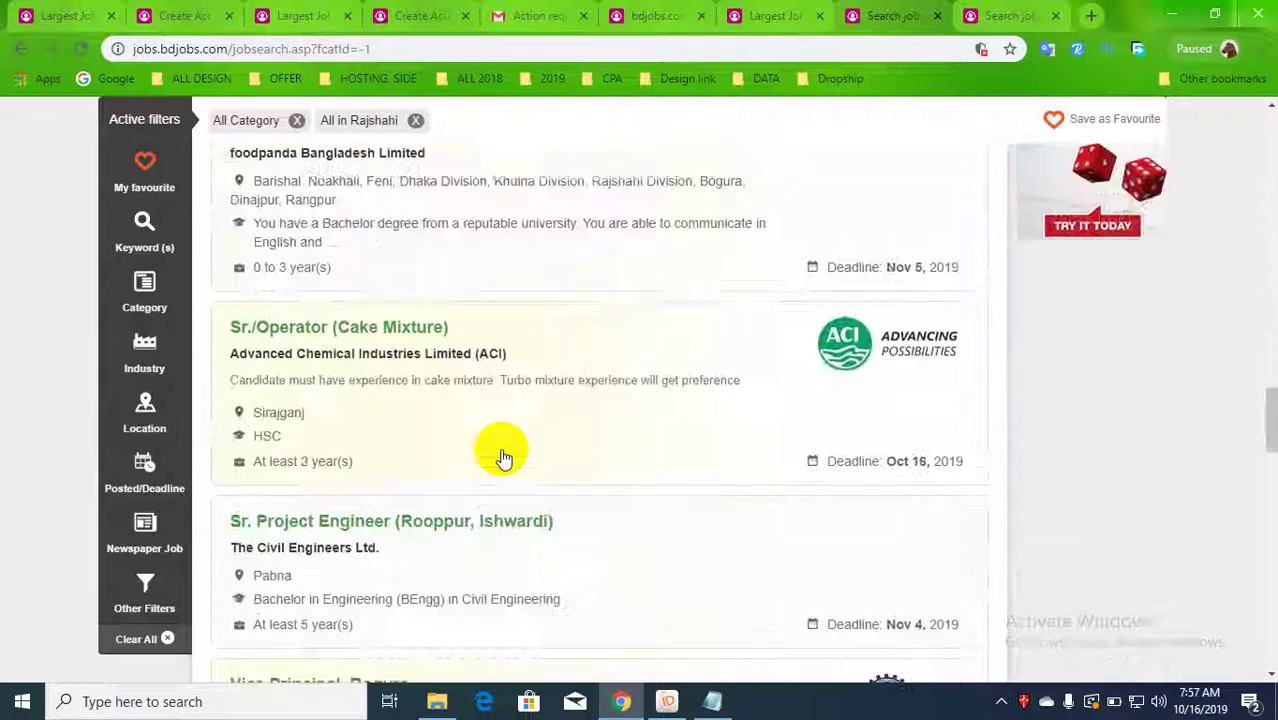
- Scroll back to the top of page 2 and expand the hidden system tray icons
scroll(503, 457, up, 8)
scroll(503, 457, up, 15)
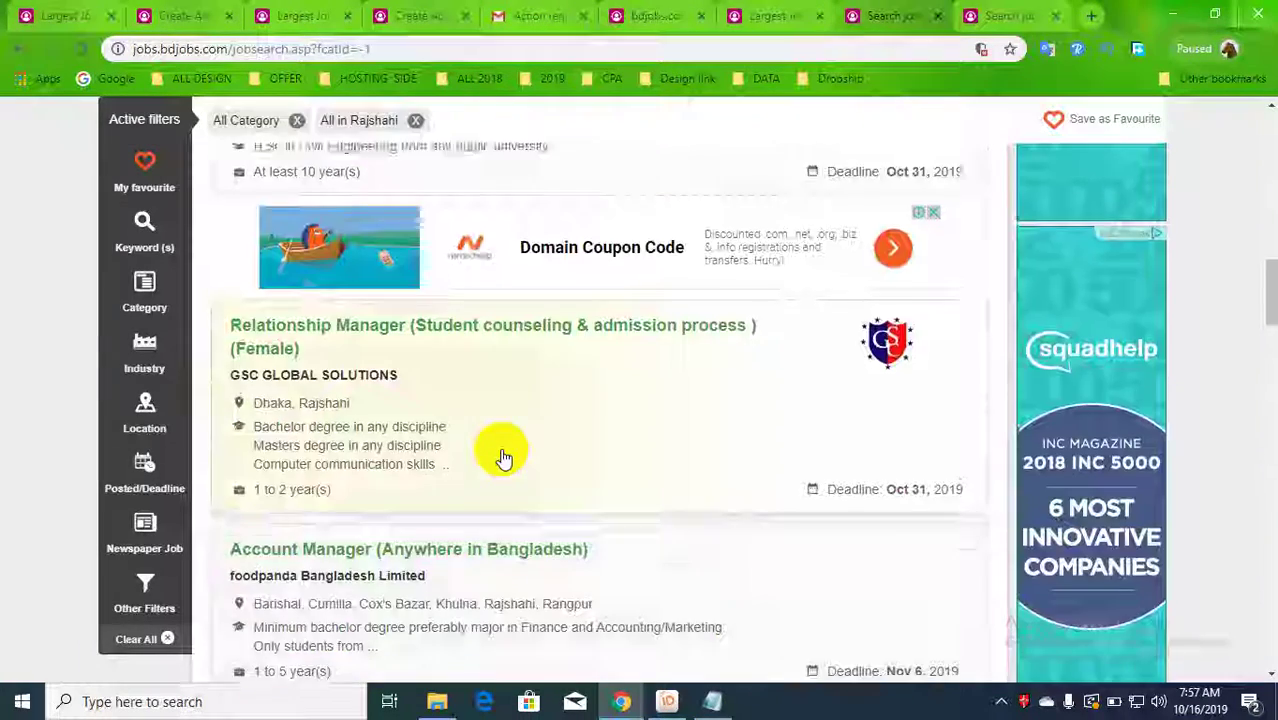
scroll(503, 457, up, 2)
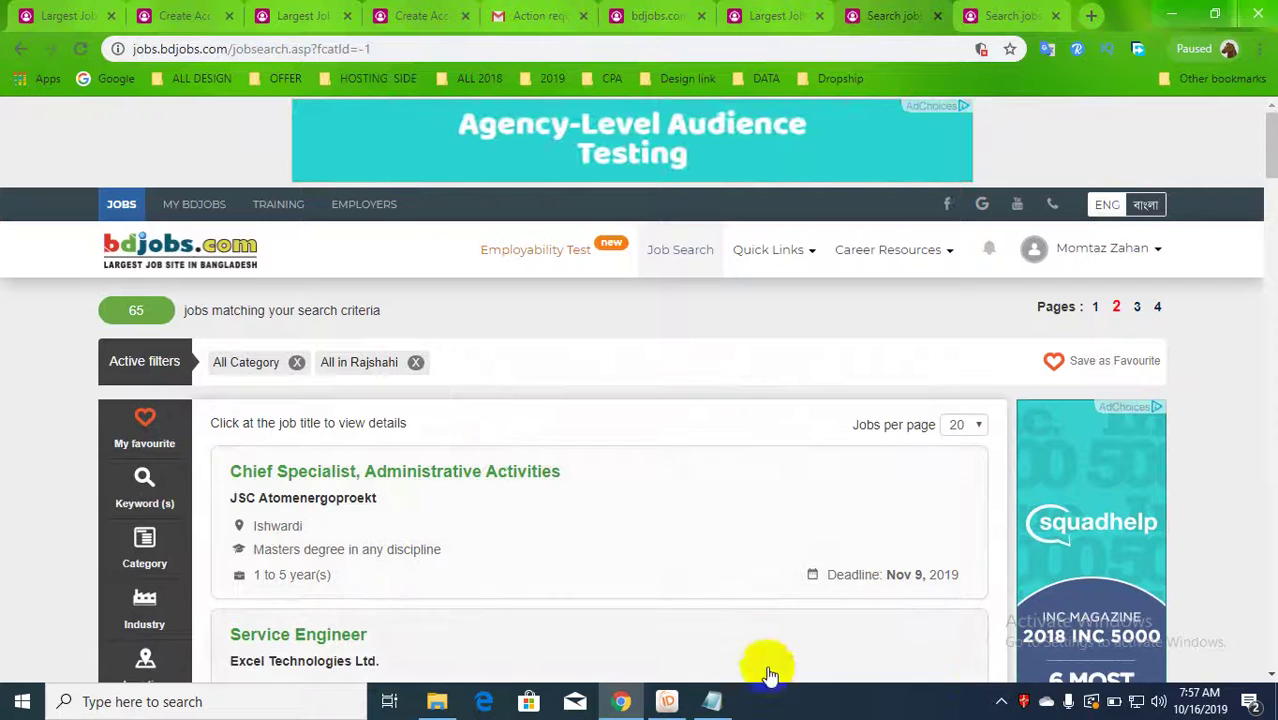
click(1001, 701)
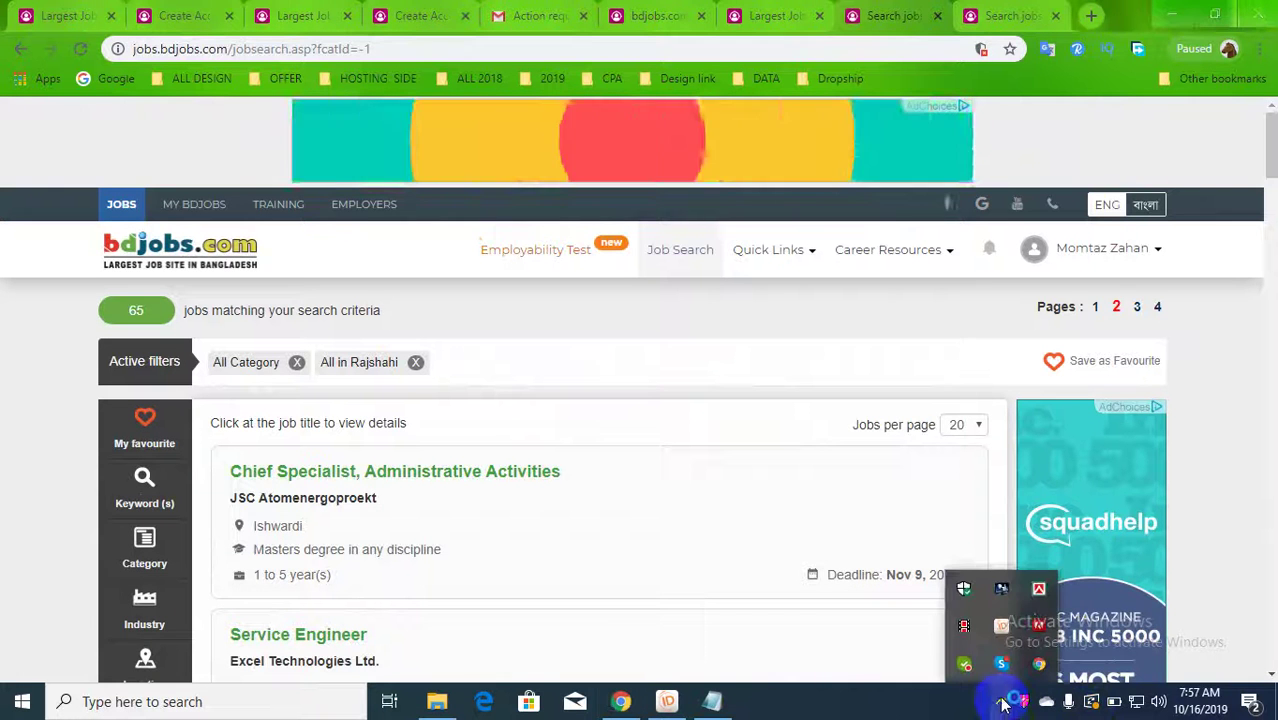